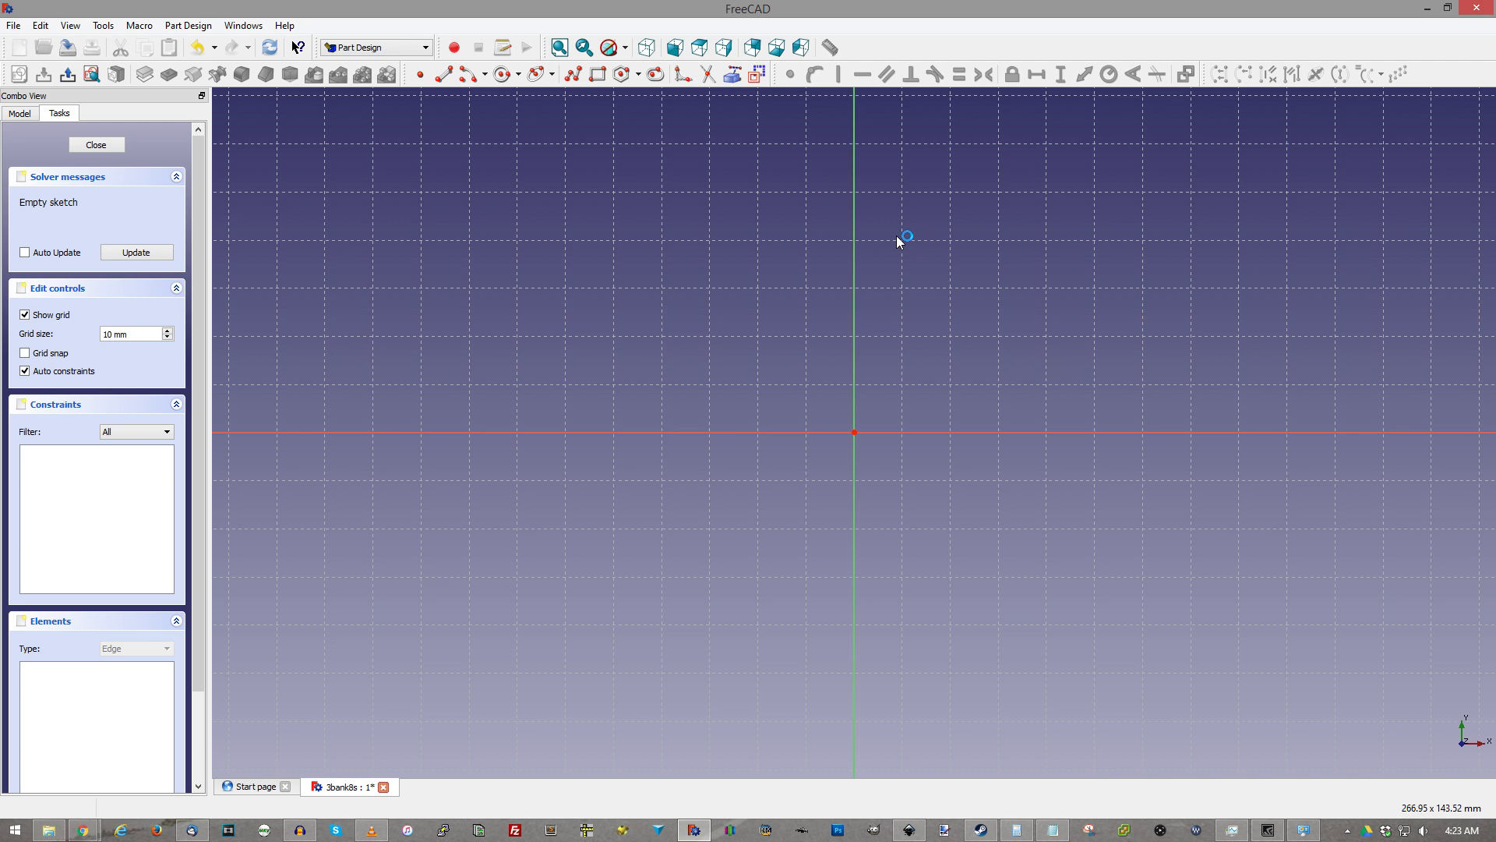
Sketch a large circular arc open at the top, with a vertical line rising from each end
{"action": "left_click", "coordinate": [459, 76]}
{"action": "scroll", "coordinate": [783, 433], "scroll_direction": "down", "scroll_amount": 2}
{"action": "scroll", "coordinate": [914, 410], "scroll_direction": "up", "scroll_amount": 3}
{"action": "scroll", "coordinate": [865, 415], "scroll_direction": "down", "scroll_amount": 4}
{"action": "scroll", "coordinate": [875, 387], "scroll_direction": "up", "scroll_amount": 1}
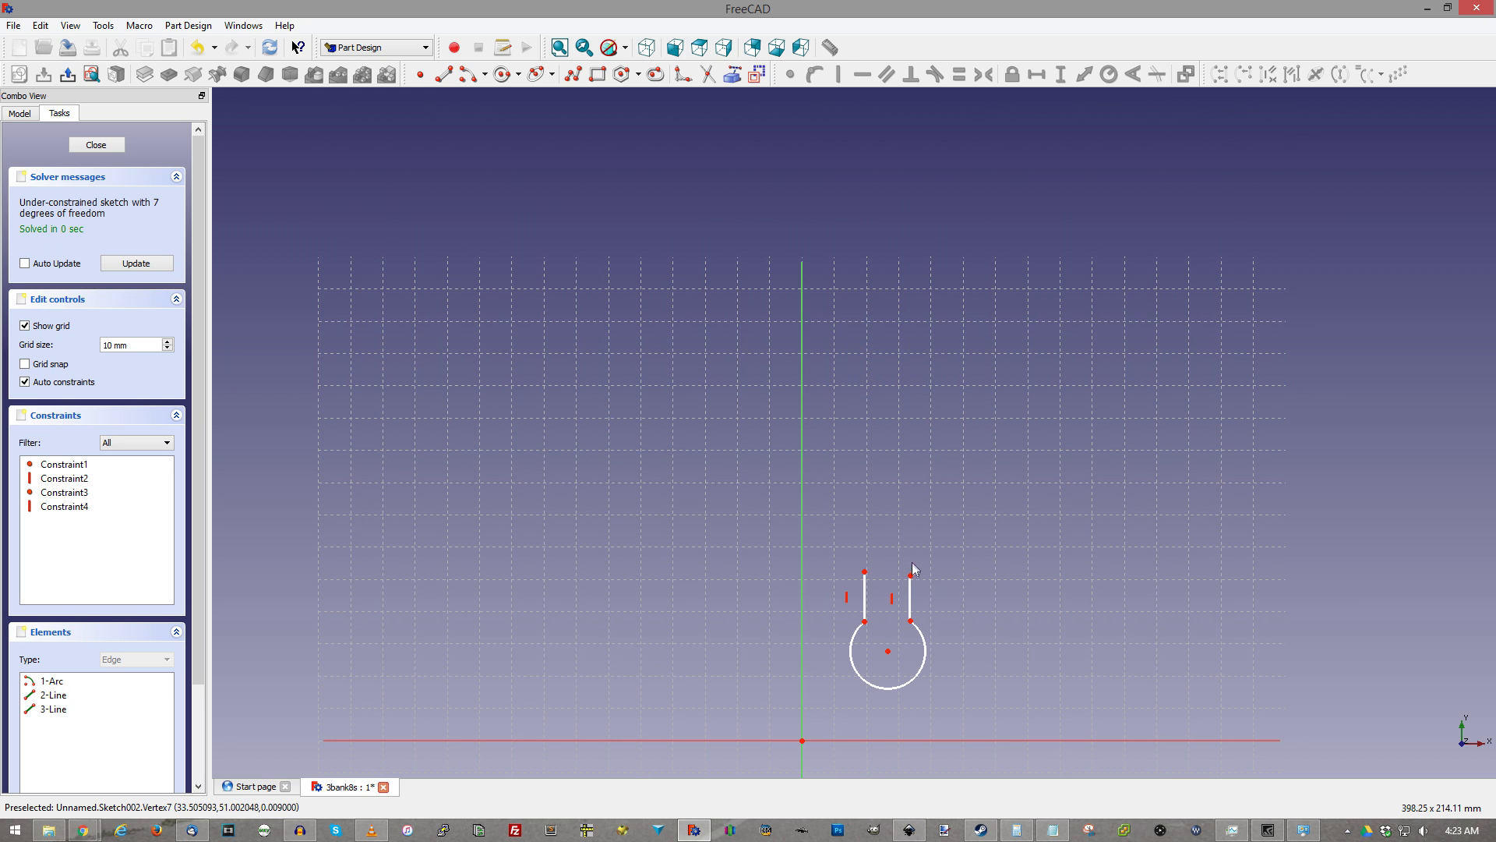
Move the right vertical line slightly inward and shorten the left vertical line at its upper end
{"action": "left_click_drag", "start_coordinate": [911, 577], "coordinate": [905, 573]}
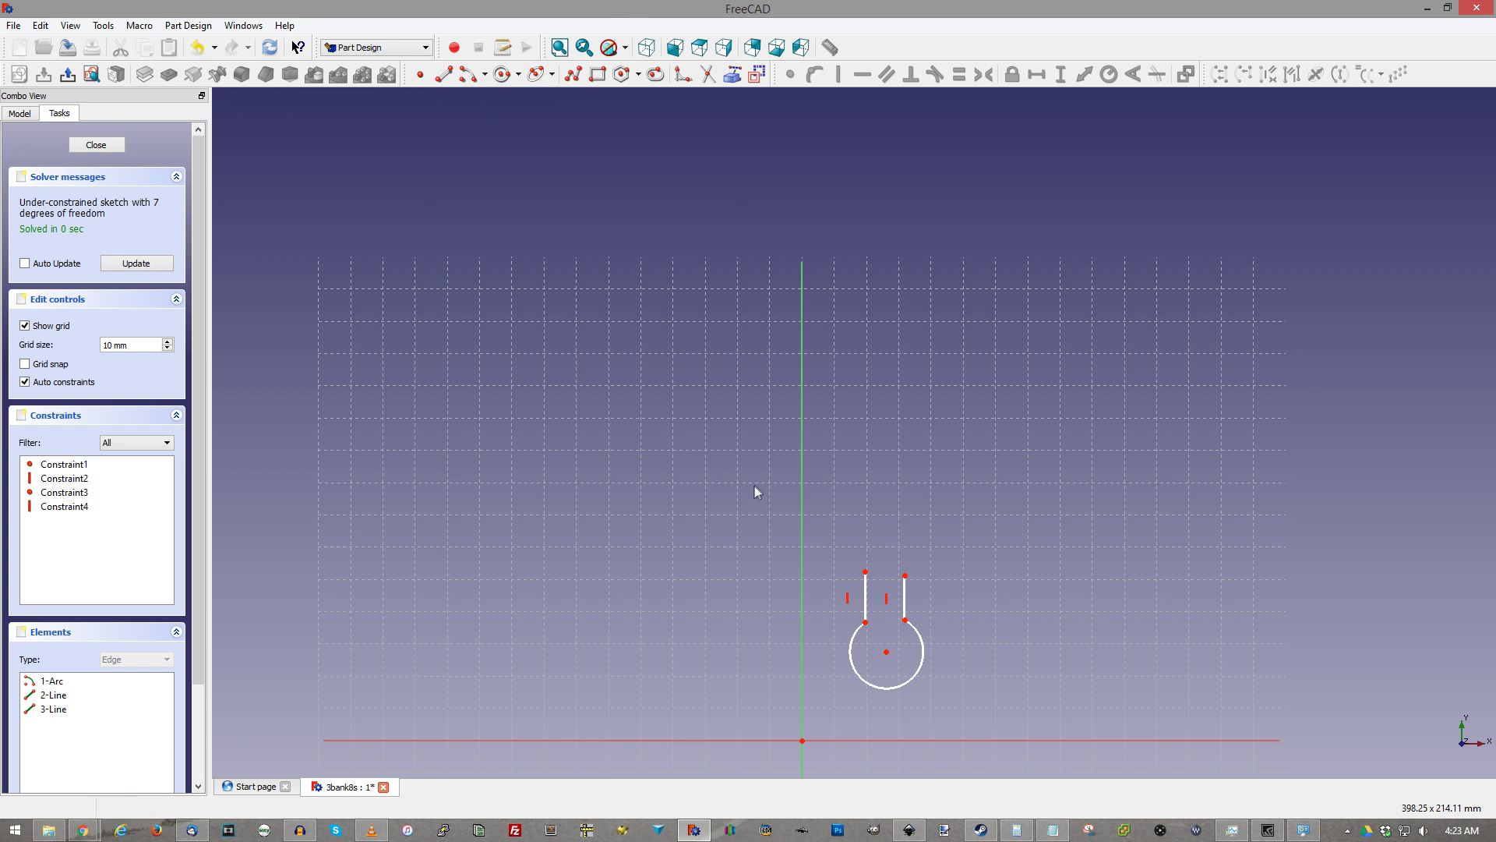
{"action": "scroll", "coordinate": [888, 562], "scroll_direction": "down", "scroll_amount": 3}
{"action": "scroll", "coordinate": [884, 502], "scroll_direction": "up", "scroll_amount": 3}
{"action": "left_click_drag", "start_coordinate": [883, 501], "coordinate": [884, 508]}
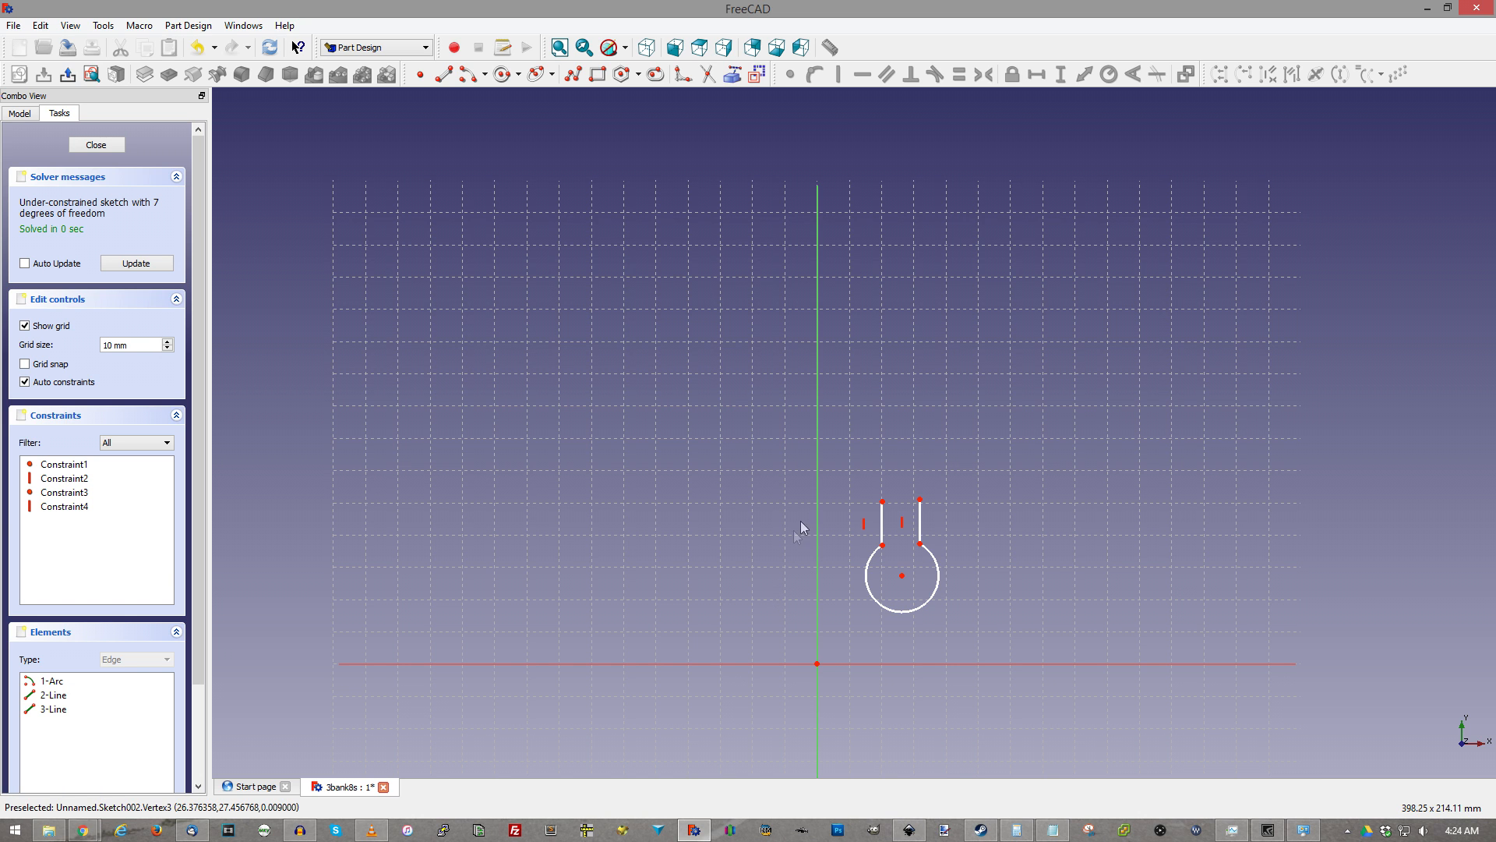
{"action": "scroll", "coordinate": [882, 427], "scroll_direction": "down", "scroll_amount": 3}
{"action": "scroll", "coordinate": [890, 470], "scroll_direction": "up", "scroll_amount": 5}
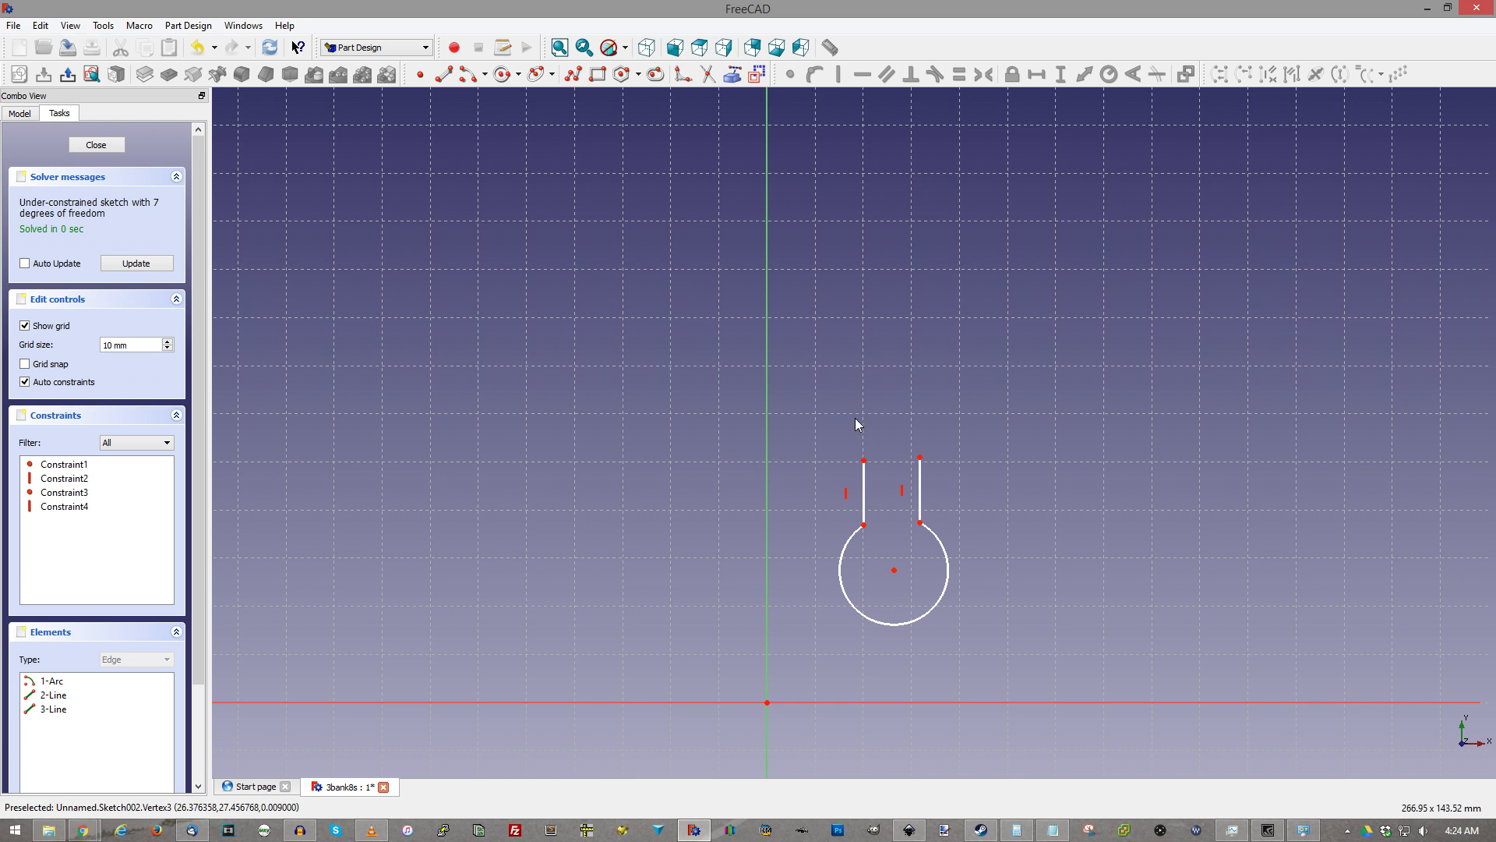
Draw a vertical construction line from the arc's centre up between the two lines, and lower its upper end
{"action": "left_click", "coordinate": [443, 74]}
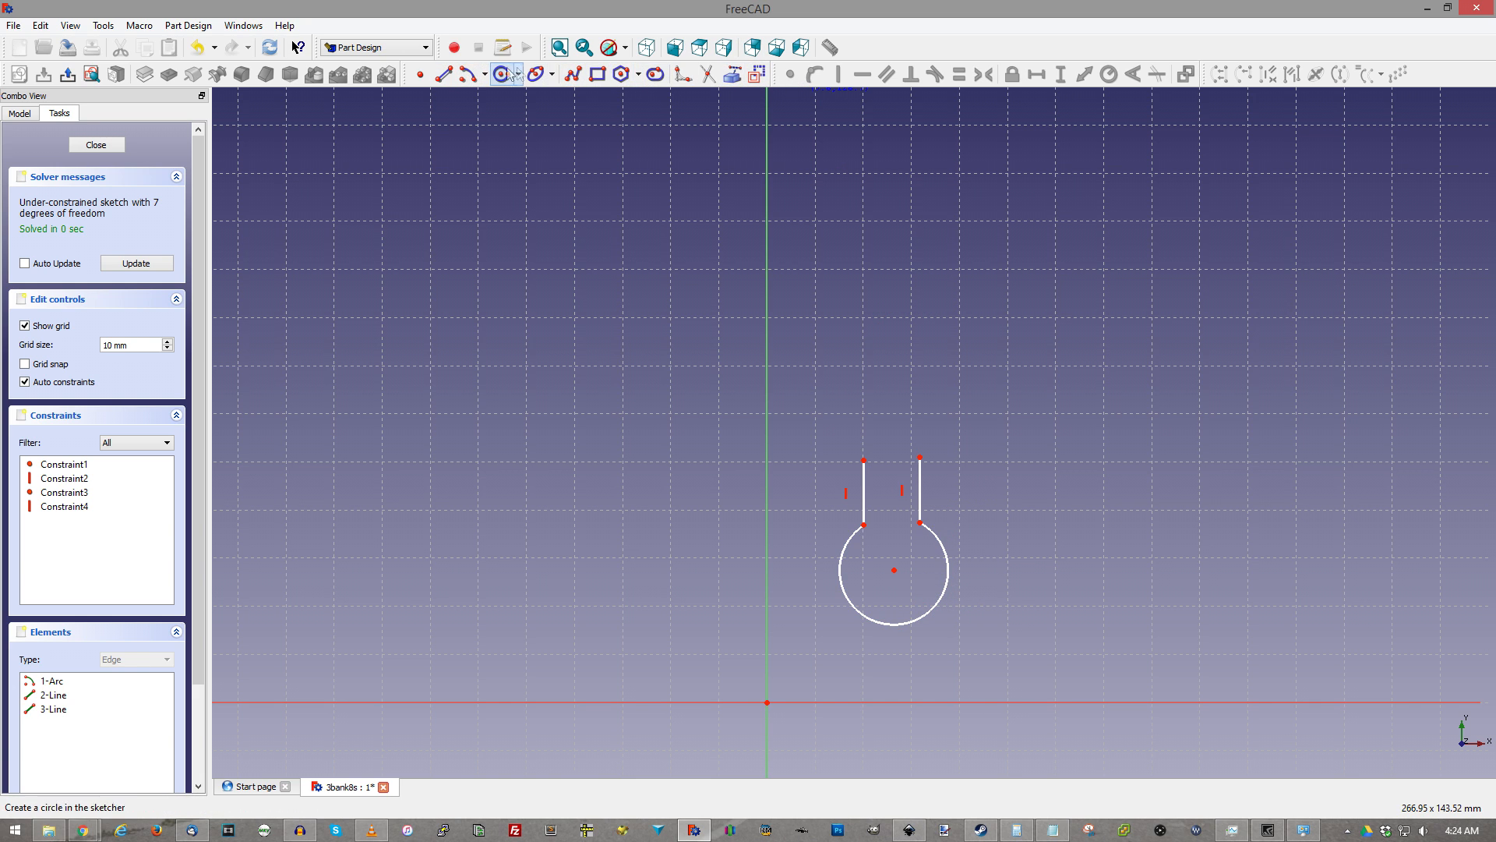
{"action": "left_click", "coordinate": [894, 570]}
{"action": "left_click", "coordinate": [893, 383]}
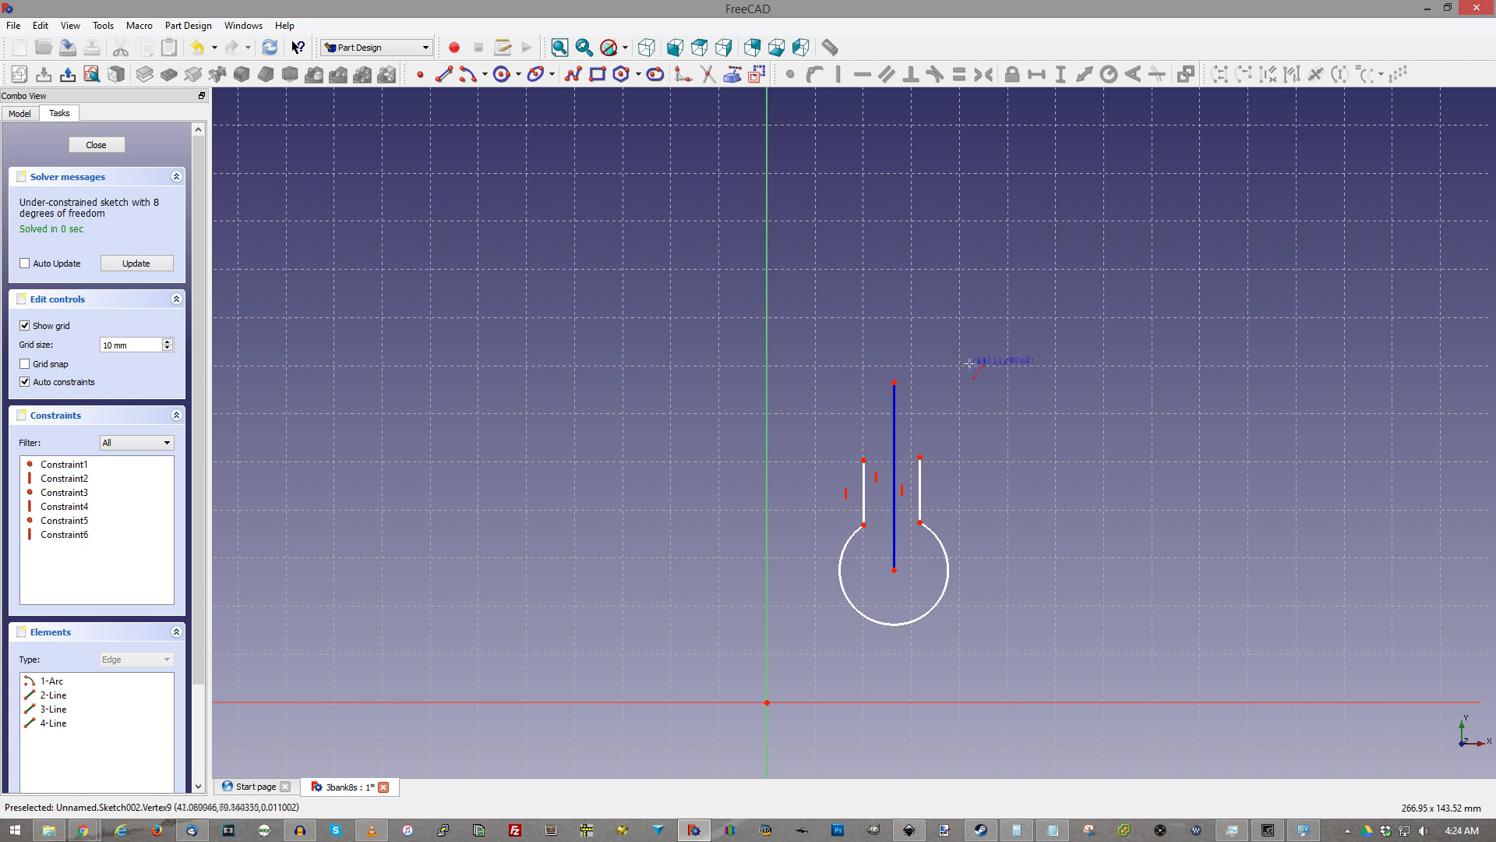
{"action": "left_click_drag", "start_coordinate": [896, 382], "coordinate": [892, 409]}
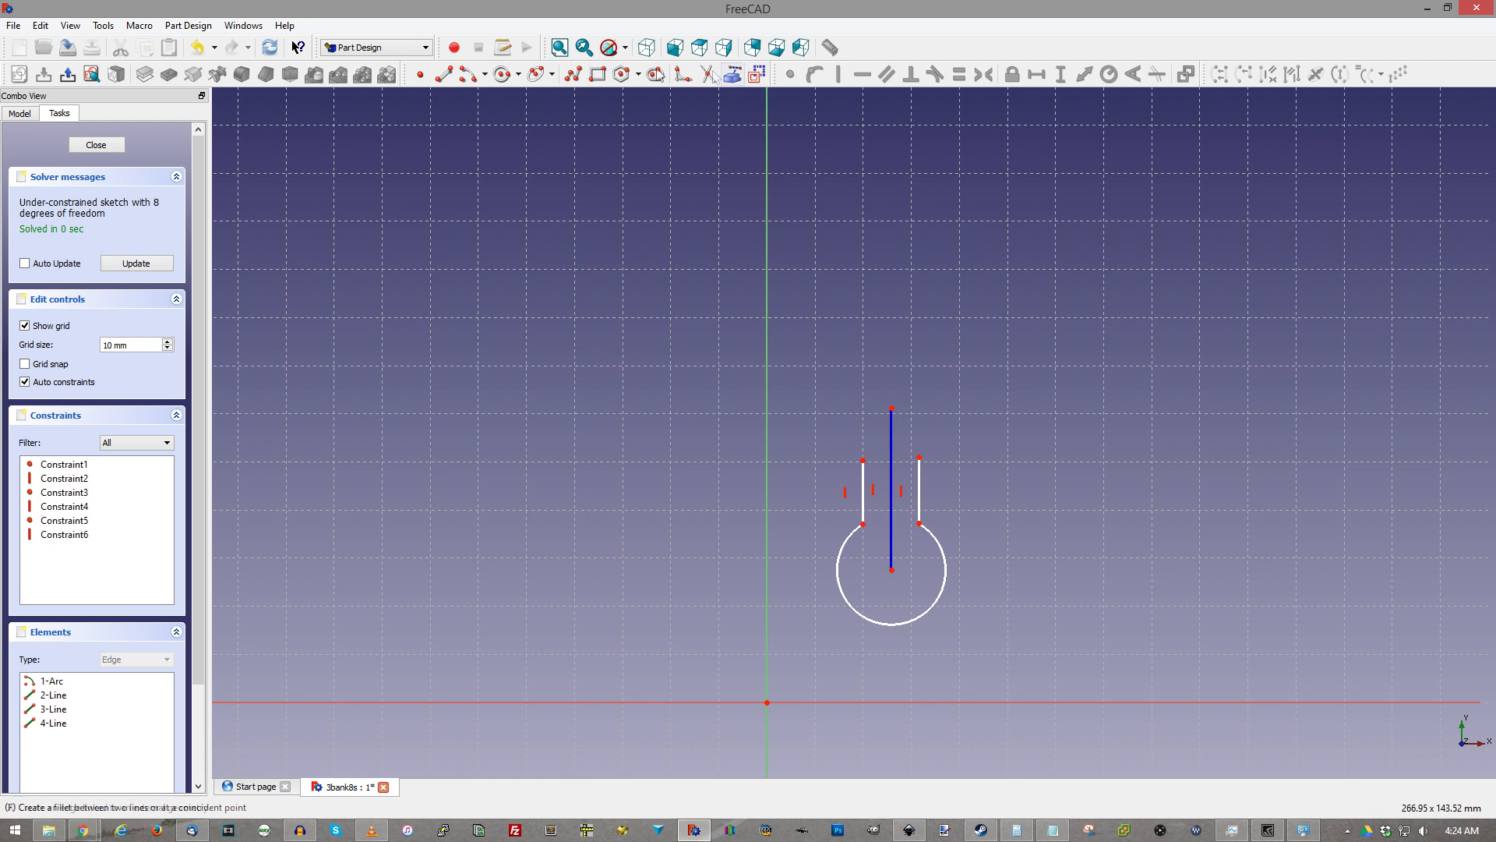
Draw opposing left and right arcs from the vertical lines' upper ends, centred on the construction line's upper end, and lower their shared centre
{"action": "left_click", "coordinate": [512, 78]}
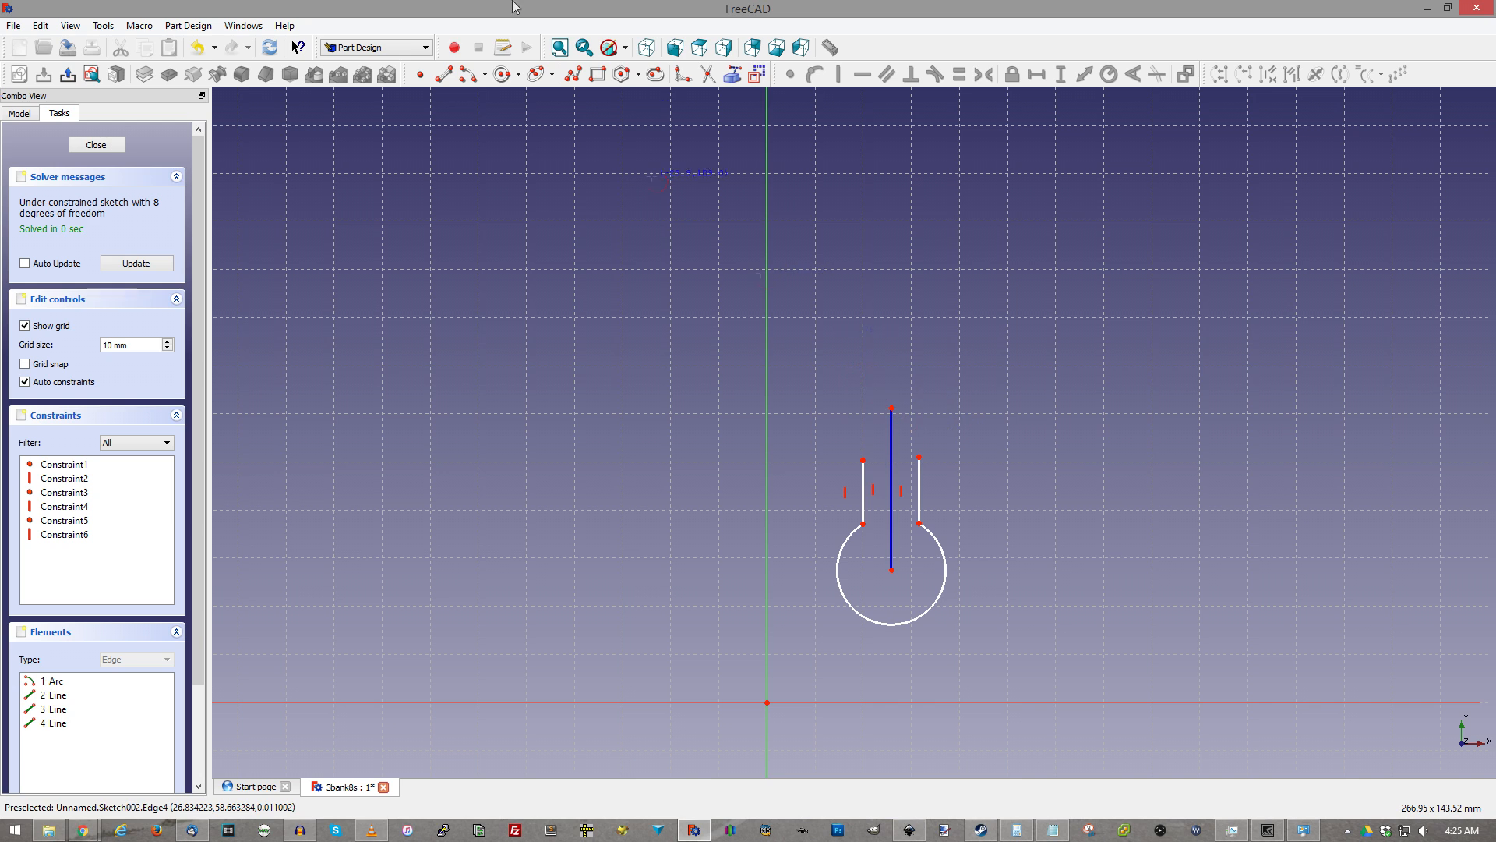
{"action": "left_click", "coordinate": [893, 407]}
{"action": "left_click", "coordinate": [863, 461]}
{"action": "left_click", "coordinate": [861, 360]}
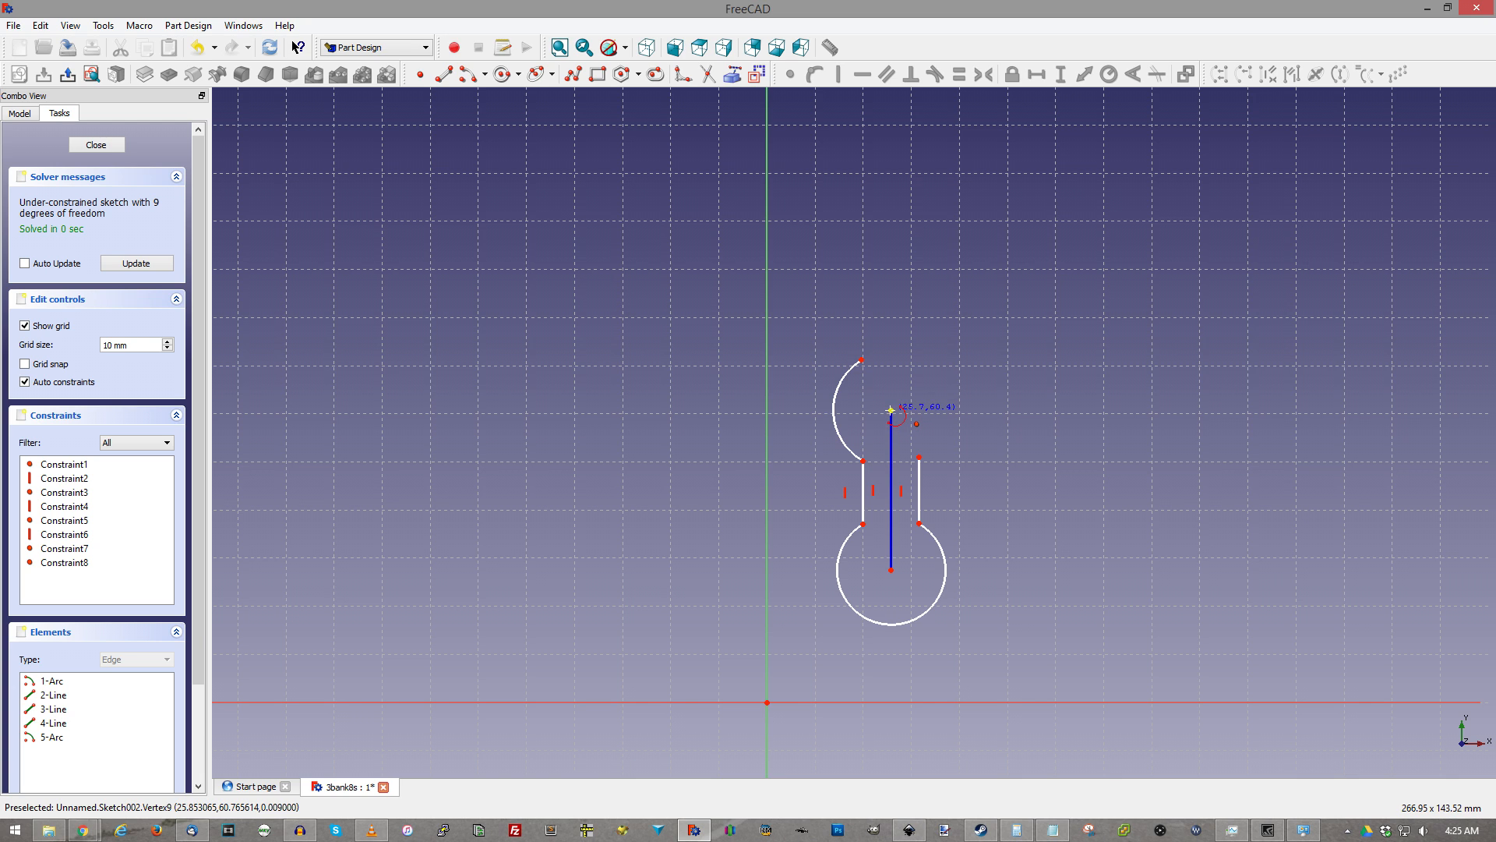
{"action": "left_click", "coordinate": [891, 409]}
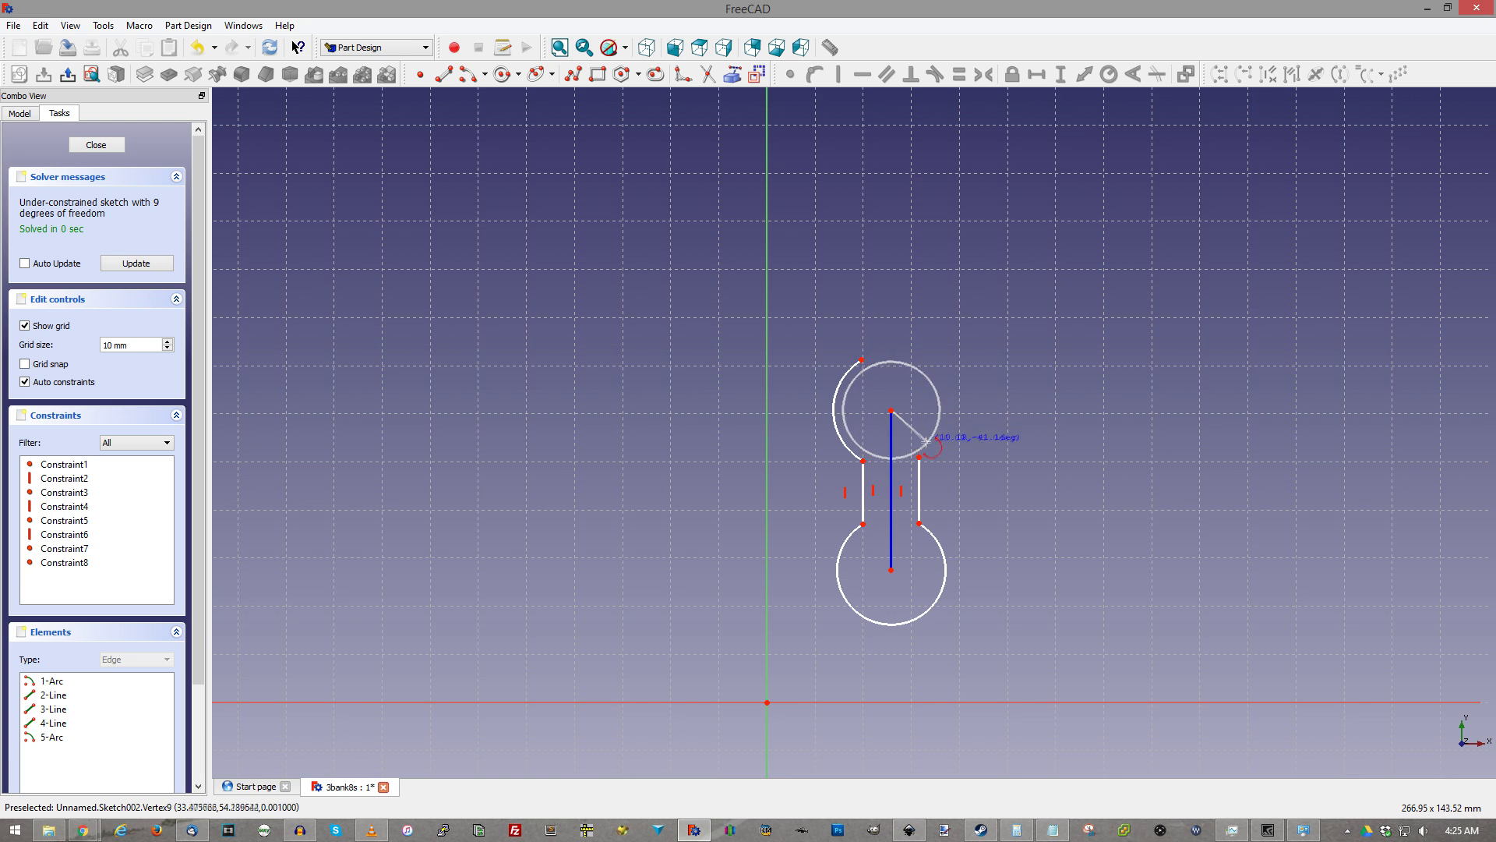
{"action": "left_click", "coordinate": [920, 456]}
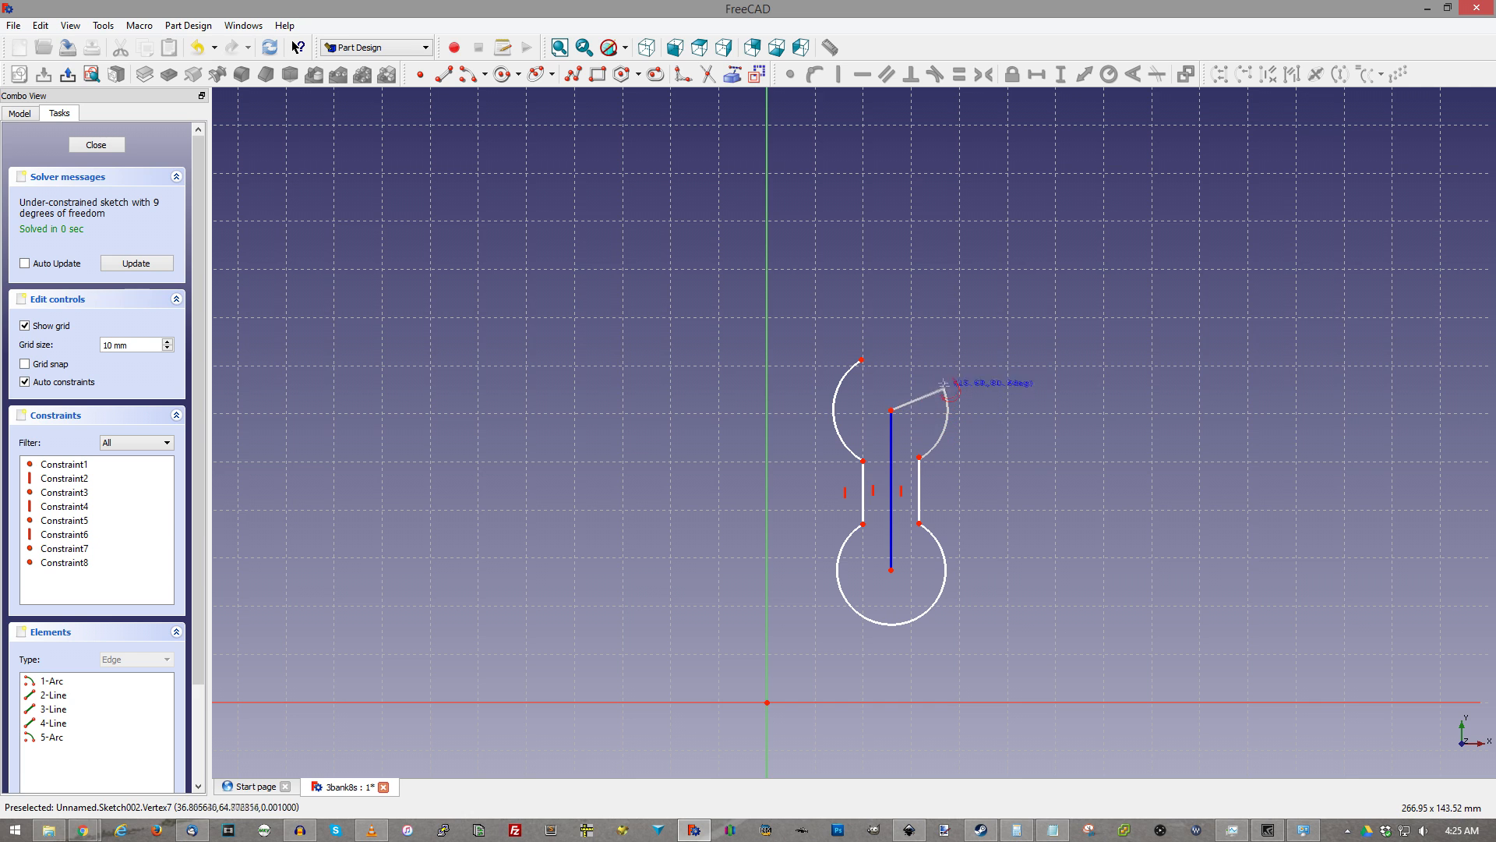
{"action": "left_click", "coordinate": [921, 361]}
{"action": "mouse_move", "coordinate": [898, 408]}
{"action": "left_mouse_down"}
{"action": "mouse_move", "coordinate": [925, 417]}
{"action": "mouse_move", "coordinate": [886, 425]}
{"action": "mouse_move", "coordinate": [886, 466]}
{"action": "mouse_move", "coordinate": [896, 418]}
{"action": "mouse_move", "coordinate": [890, 435]}
{"action": "left_mouse_up"}
Draw a short vertical line upward from the upper end of each of the two middle arcs
{"action": "left_click", "coordinate": [452, 76]}
{"action": "left_click", "coordinate": [868, 374]}
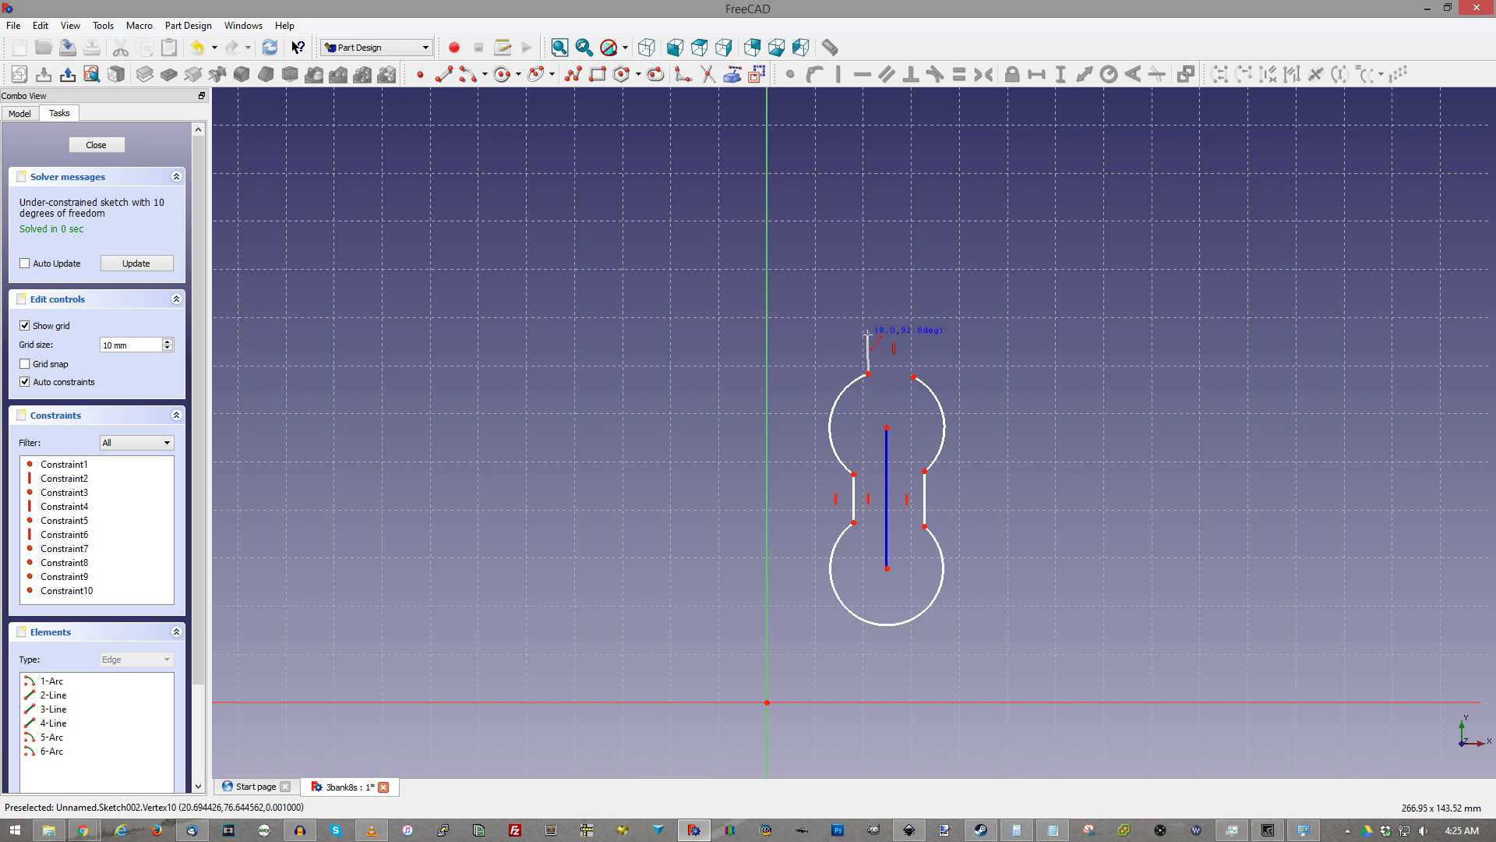
{"action": "left_click", "coordinate": [868, 343]}
{"action": "left_click", "coordinate": [913, 377]}
{"action": "left_click", "coordinate": [914, 346]}
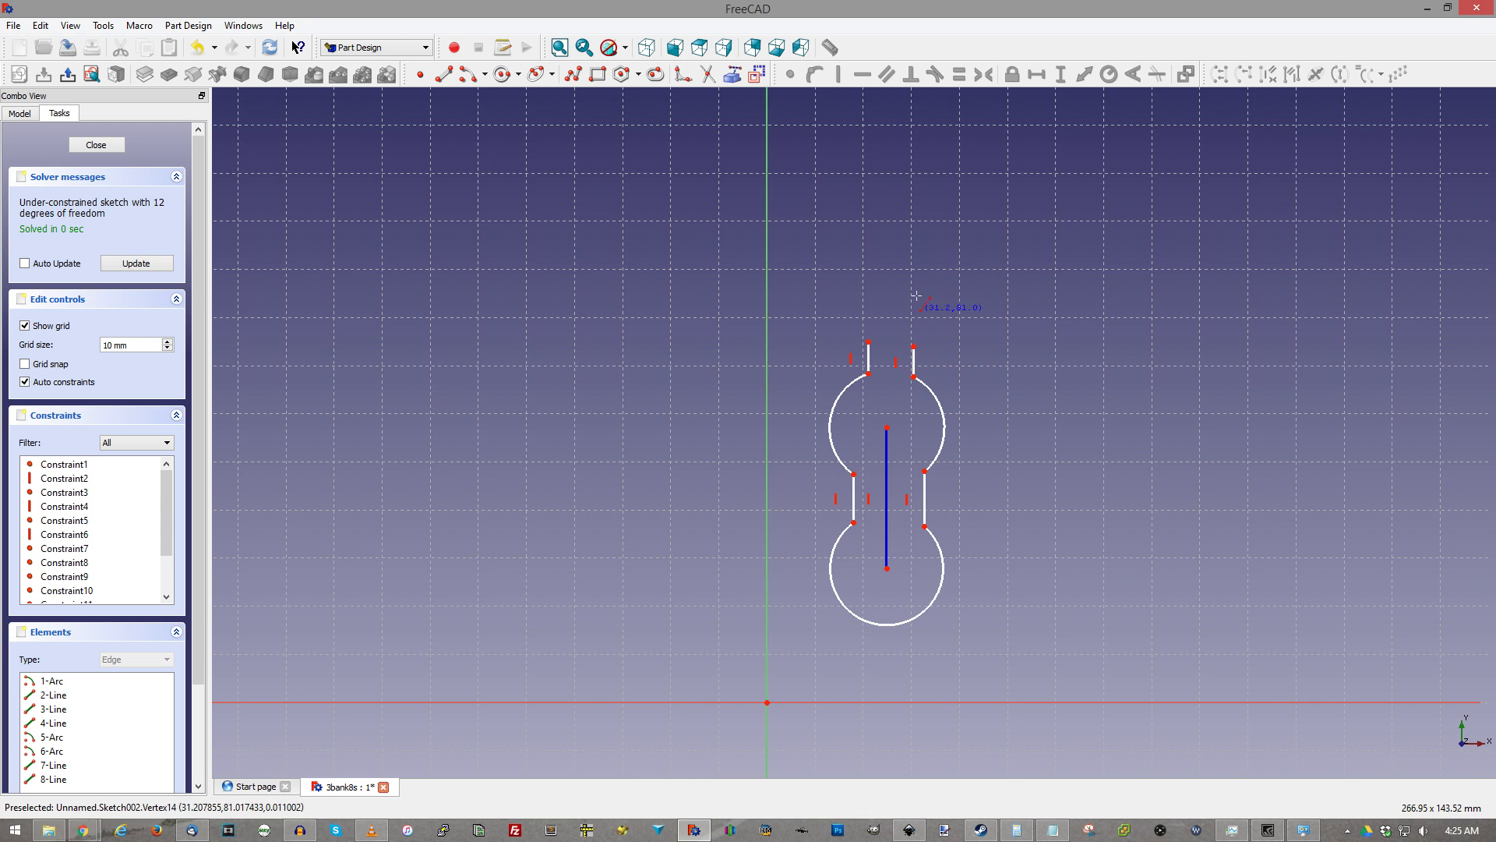
Close the profile with a large arc joining the upper ends of the two short vertical lines
{"action": "left_click", "coordinate": [501, 75]}
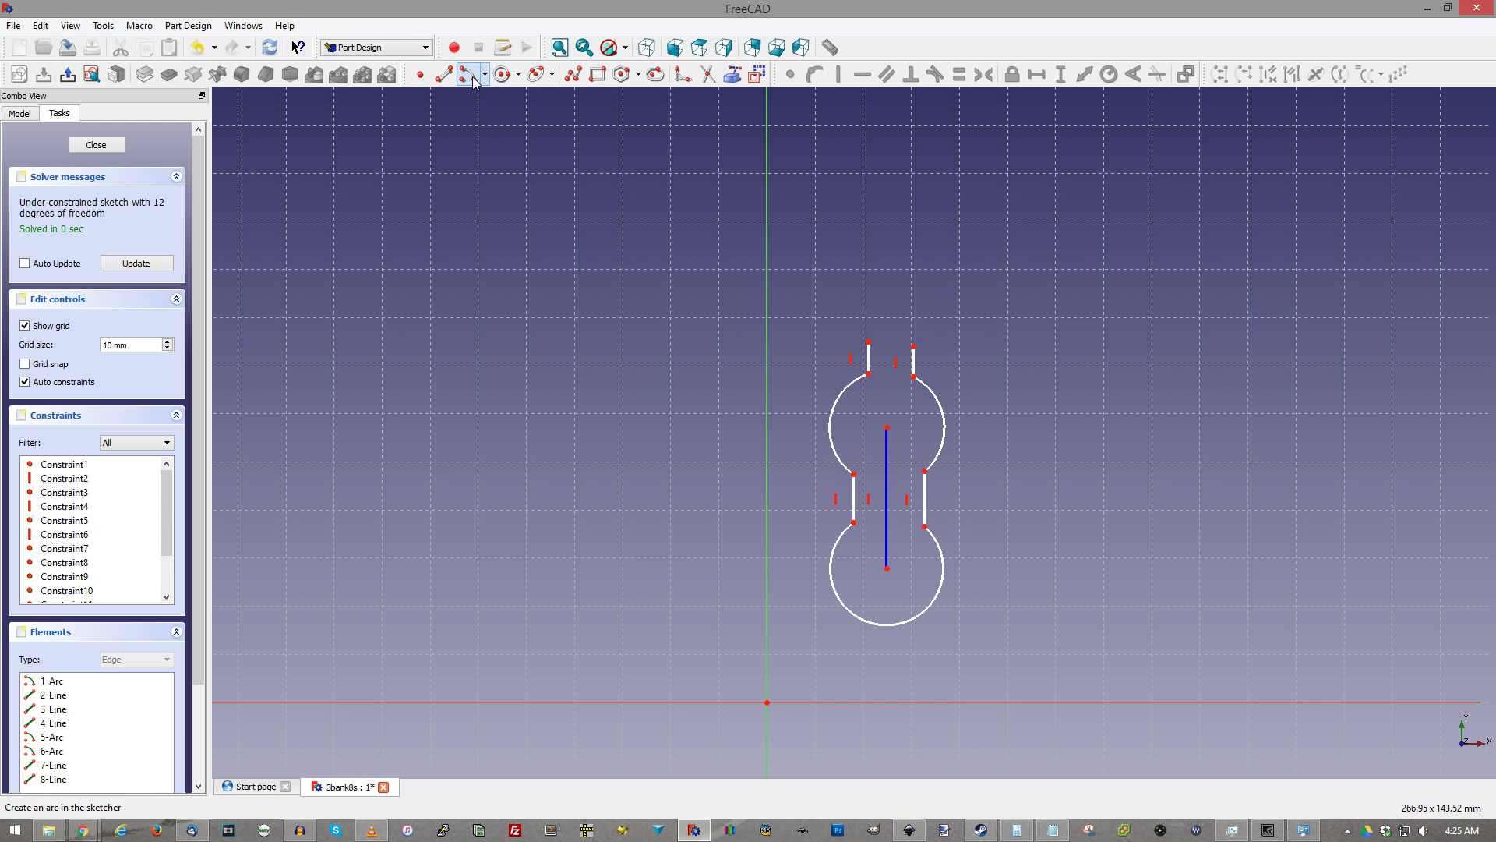
{"action": "left_click", "coordinate": [890, 297]}
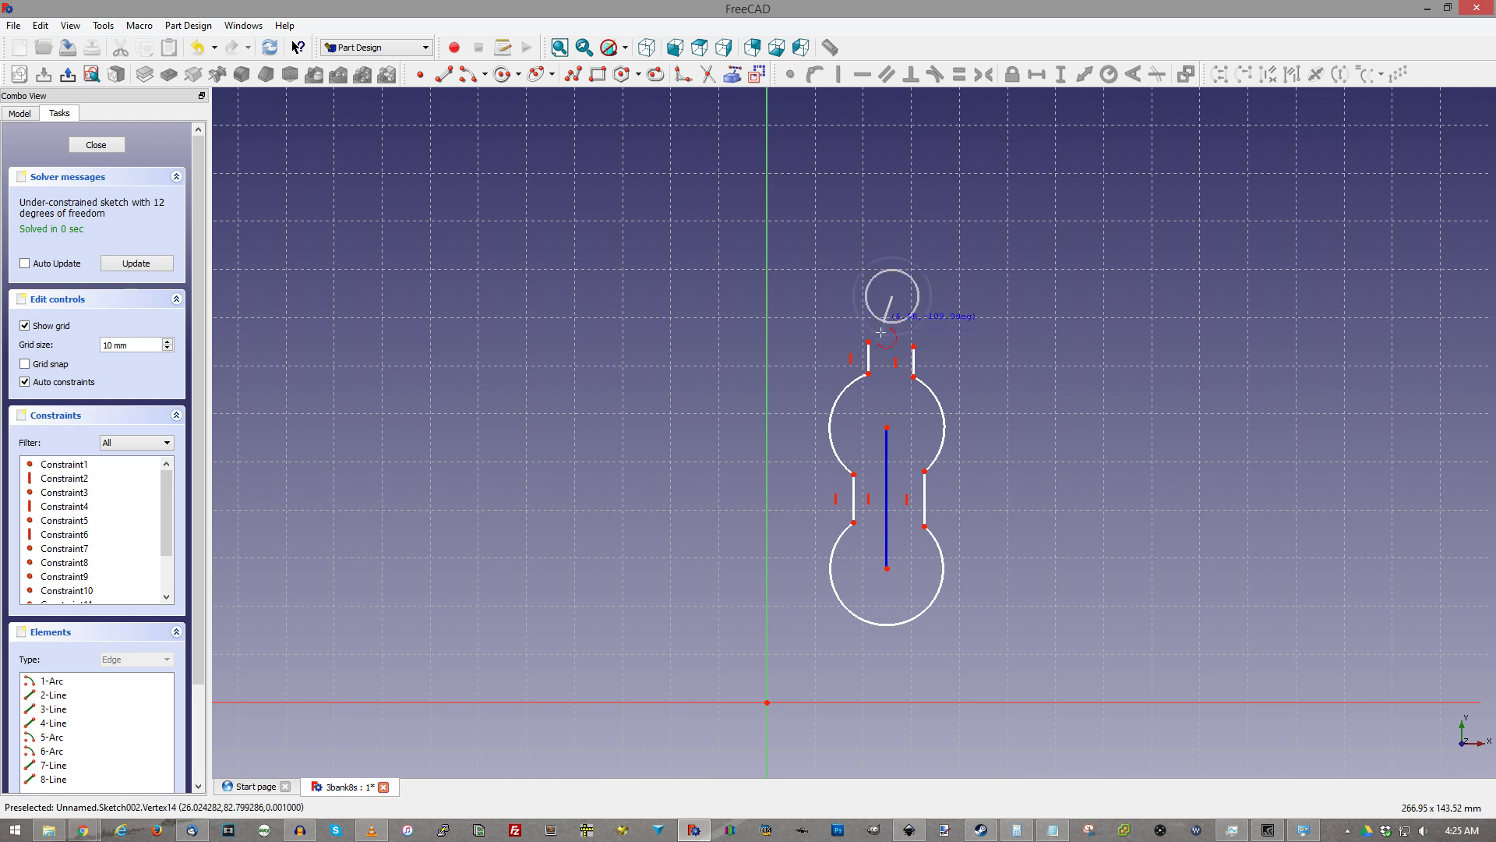
{"action": "left_click", "coordinate": [867, 341]}
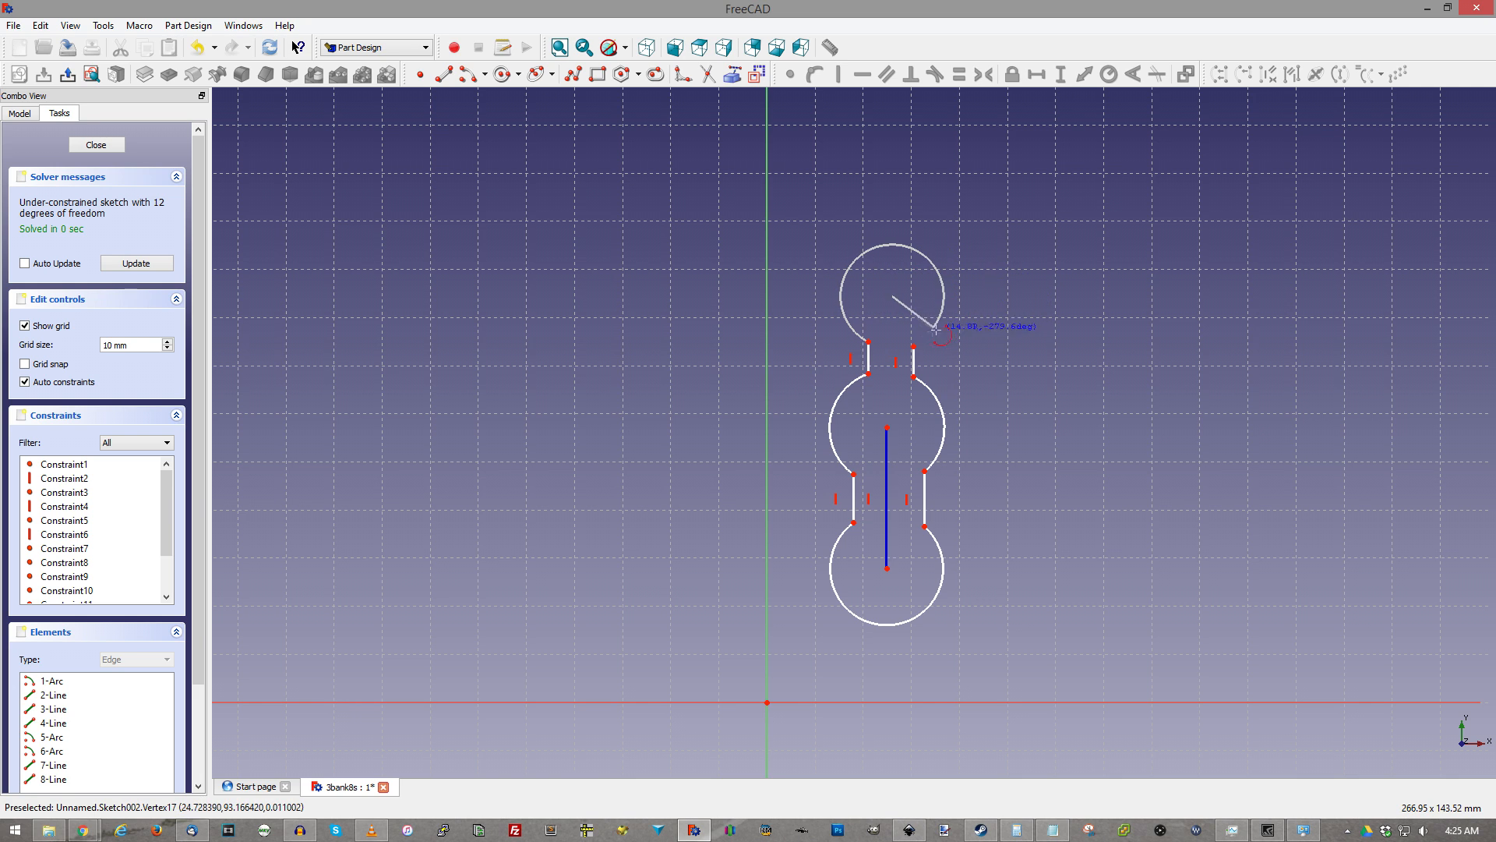
{"action": "left_click", "coordinate": [911, 342]}
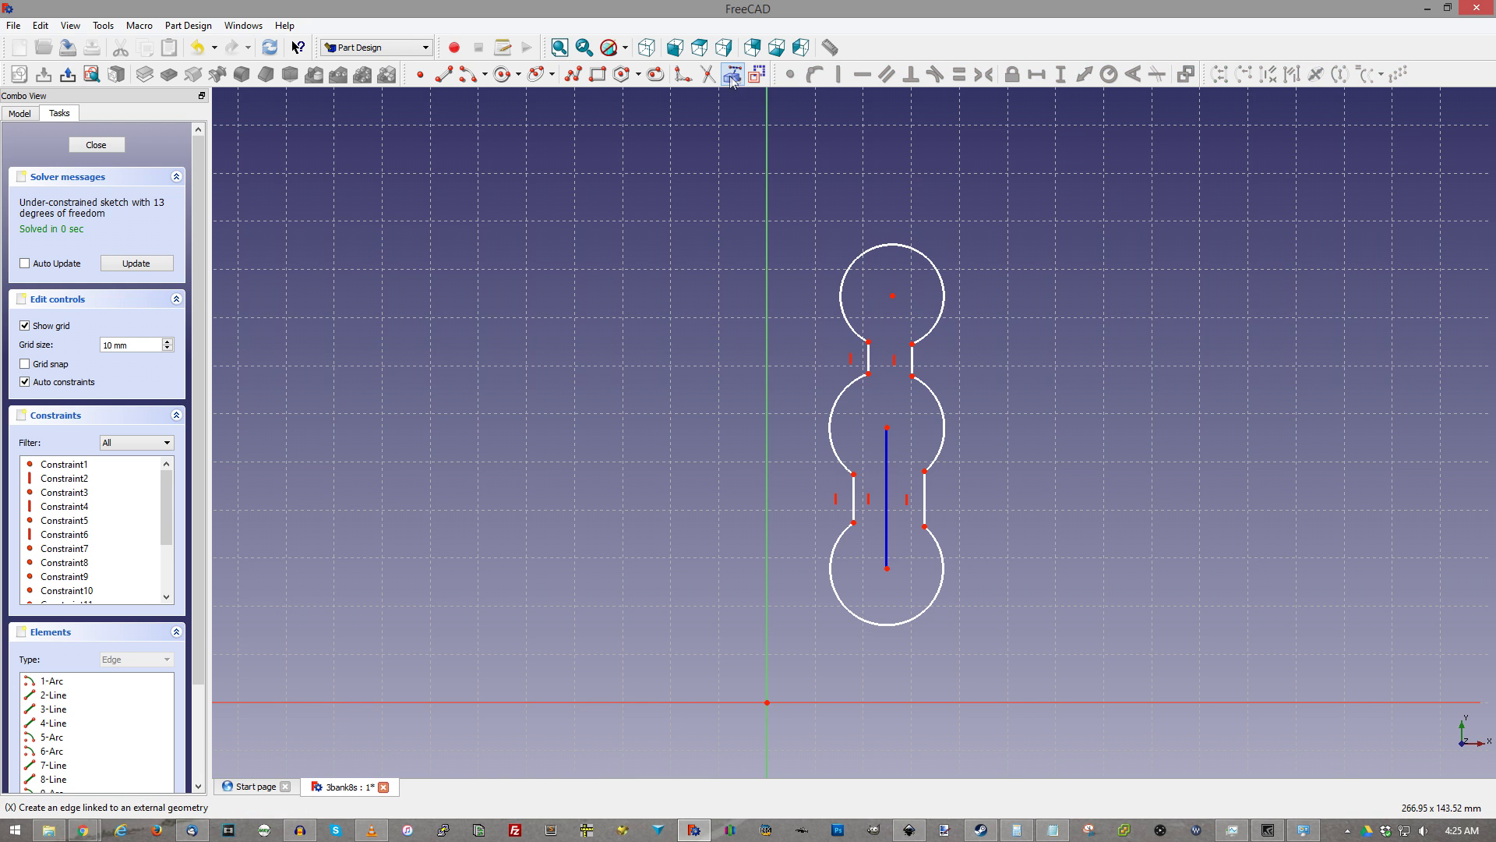
Draw a vertical line from the top arc's centre to the middle arcs' centre and convert it to construction geometry
{"action": "left_click", "coordinate": [444, 74]}
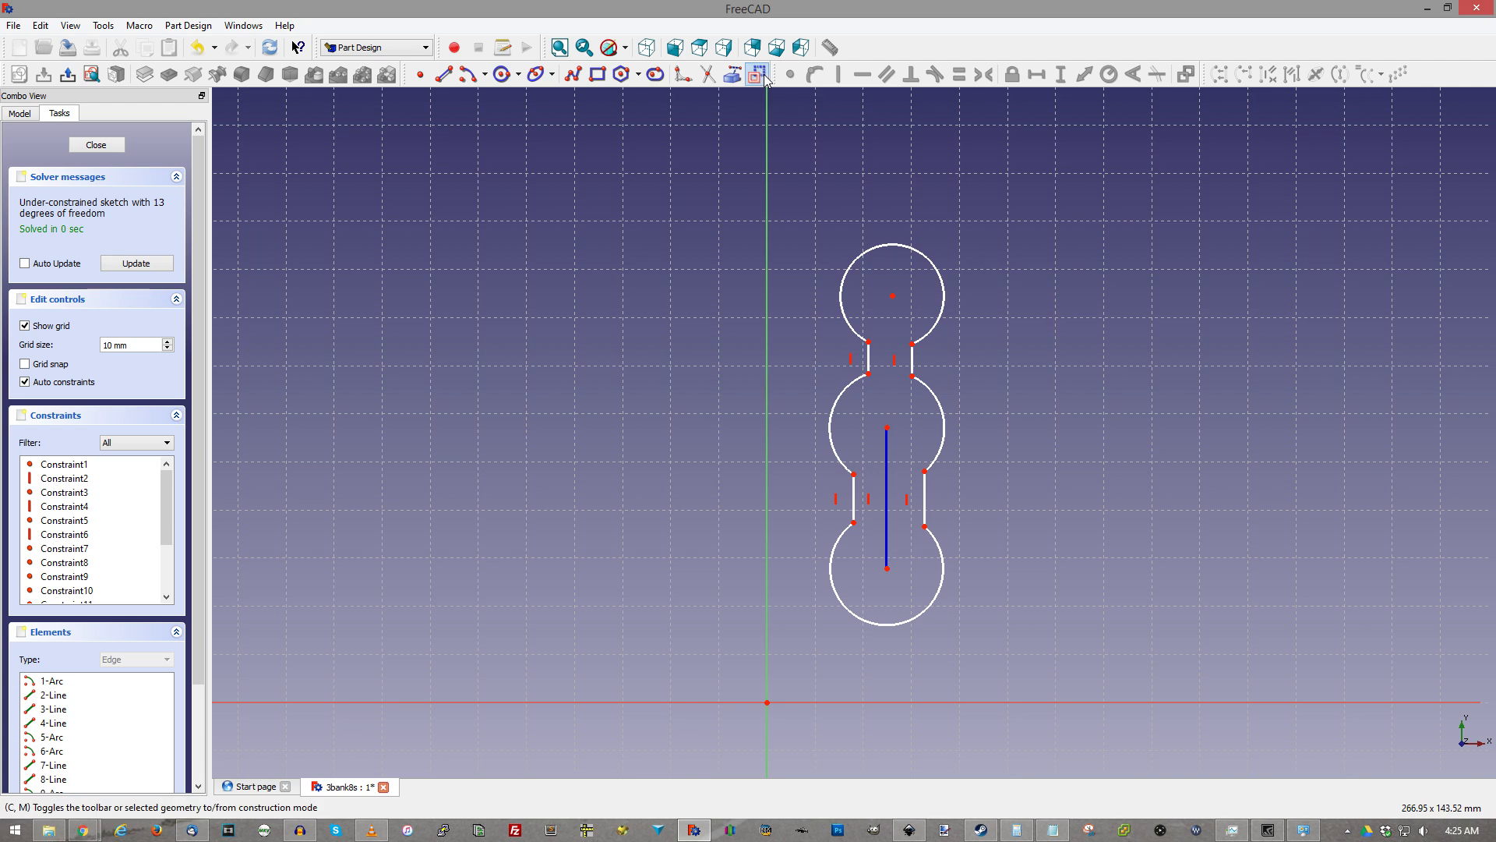
{"action": "left_click", "coordinate": [508, 74]}
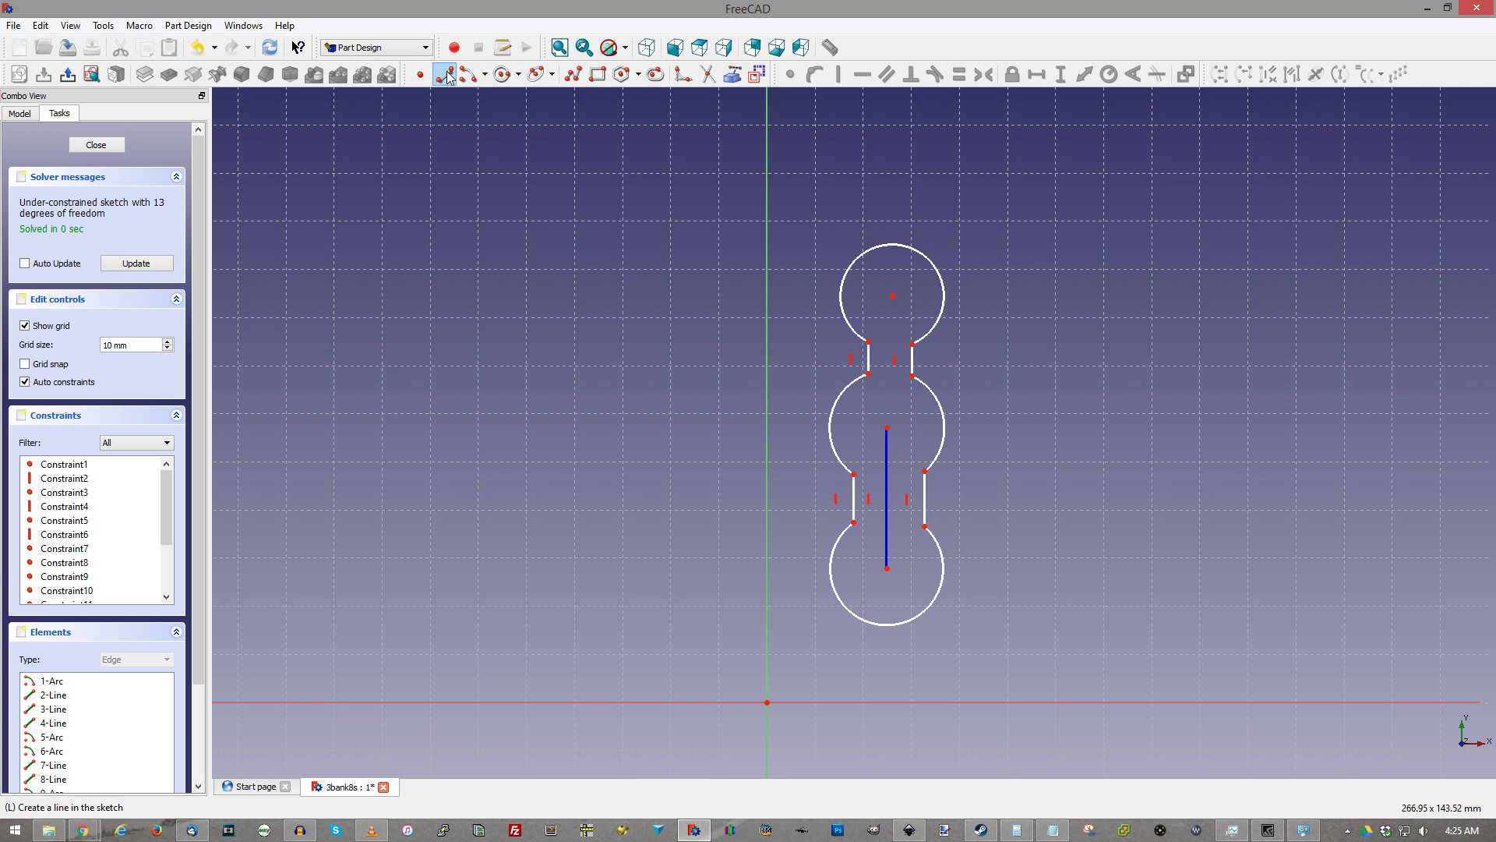
{"action": "left_click", "coordinate": [893, 296]}
{"action": "left_click", "coordinate": [888, 427]}
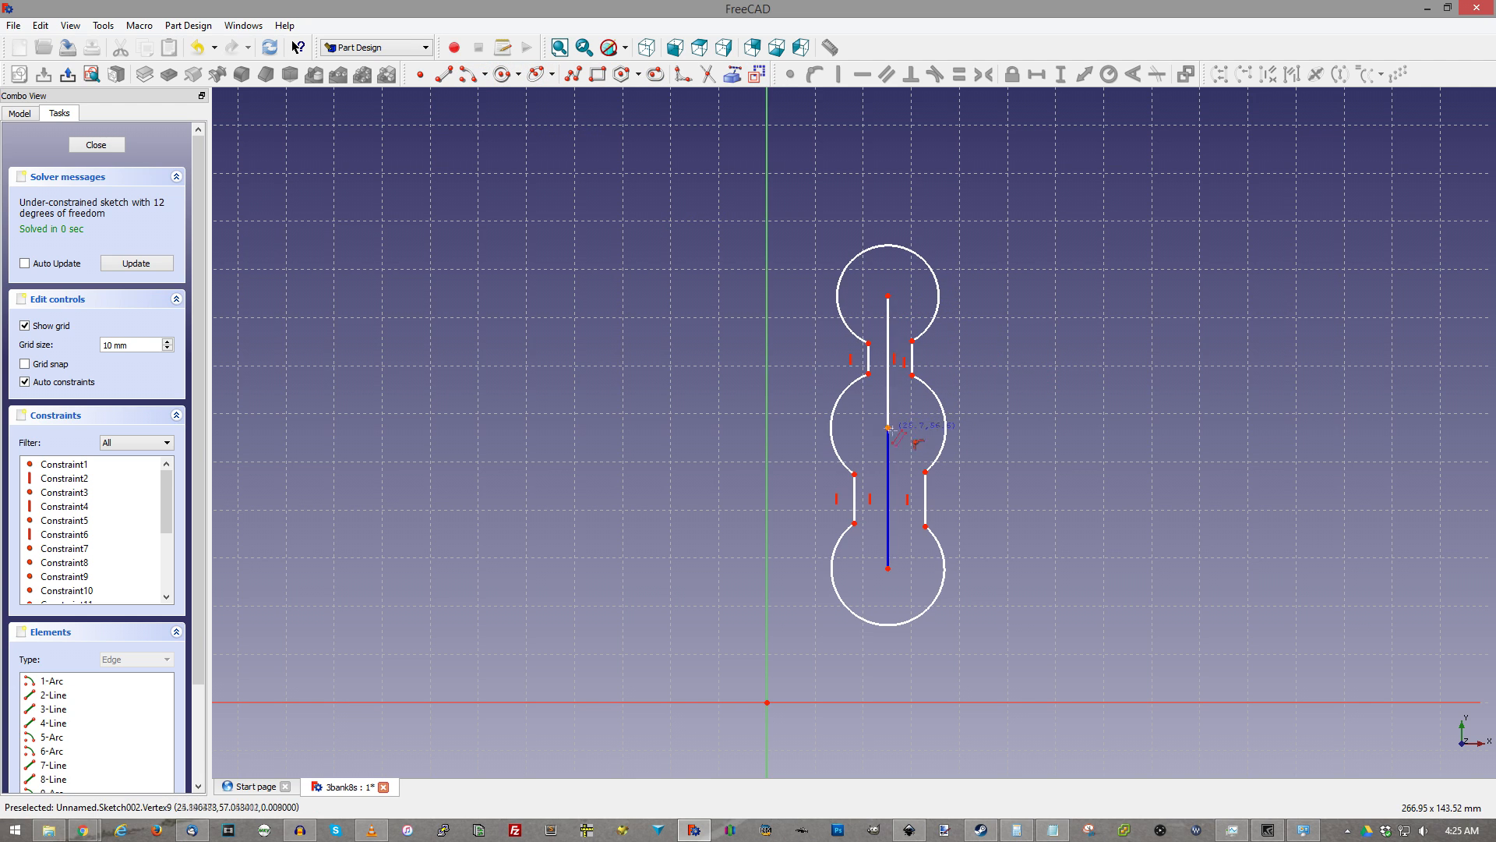
{"action": "left_click", "coordinate": [888, 365]}
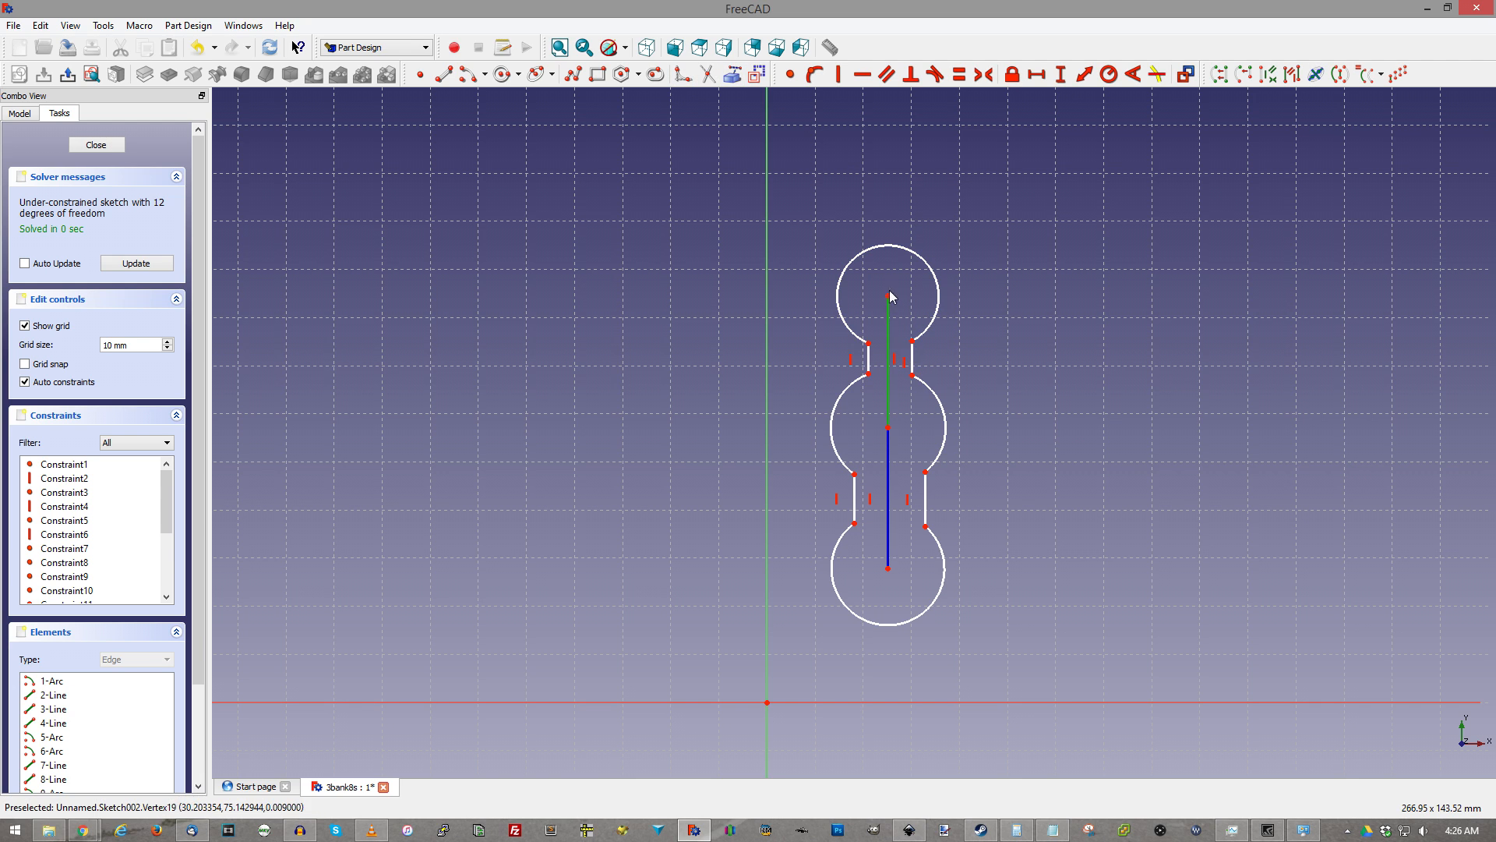
{"action": "left_click", "coordinate": [760, 75]}
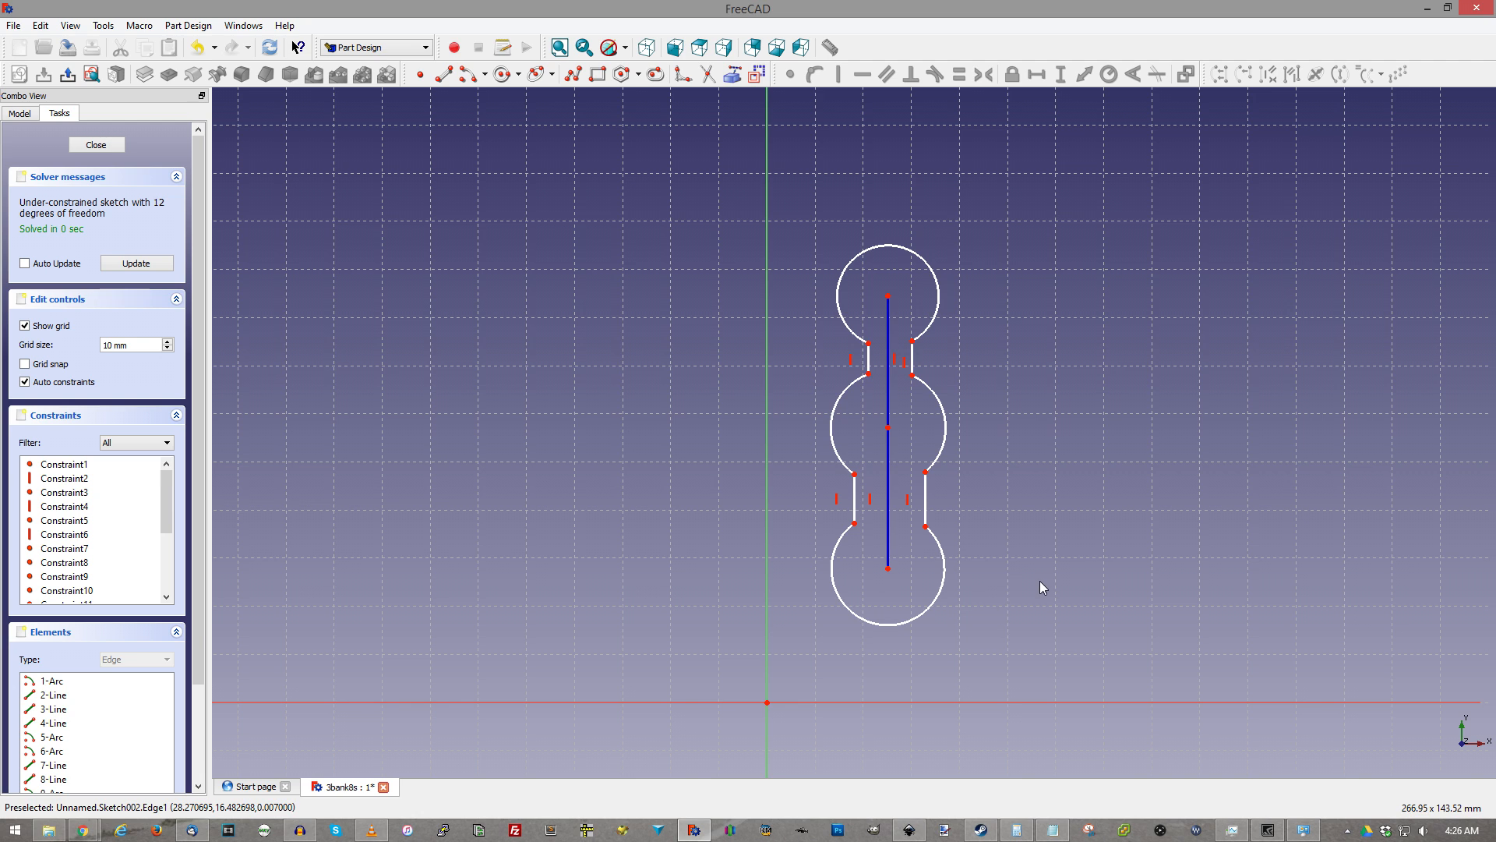
Constrain the bottom arc's radius to 6.5 mm
{"action": "left_click", "coordinate": [944, 587]}
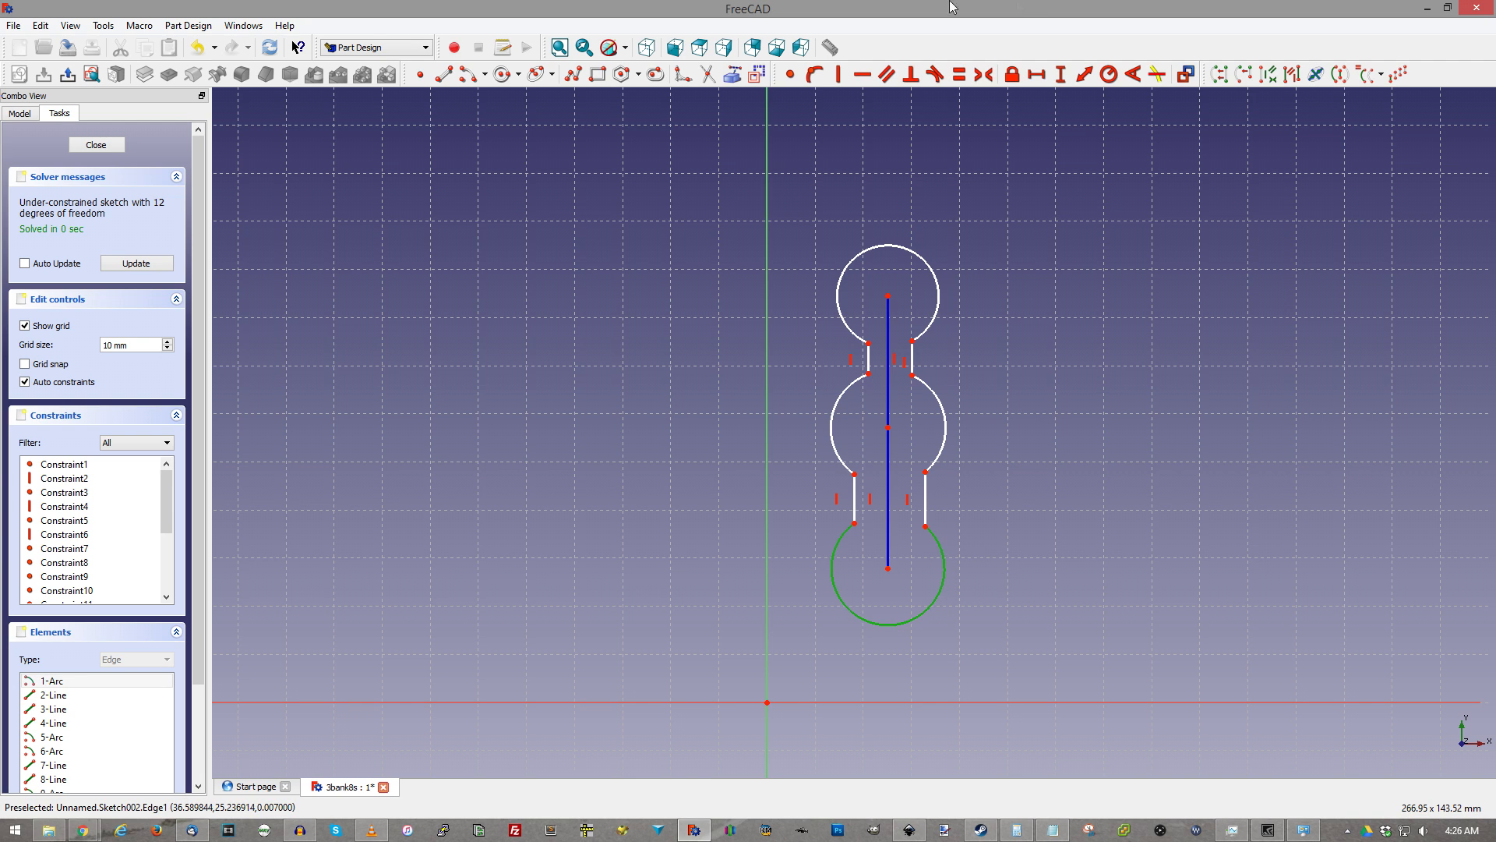
{"action": "left_click", "coordinate": [1109, 74]}
{"action": "type", "text": "6.5mm"}
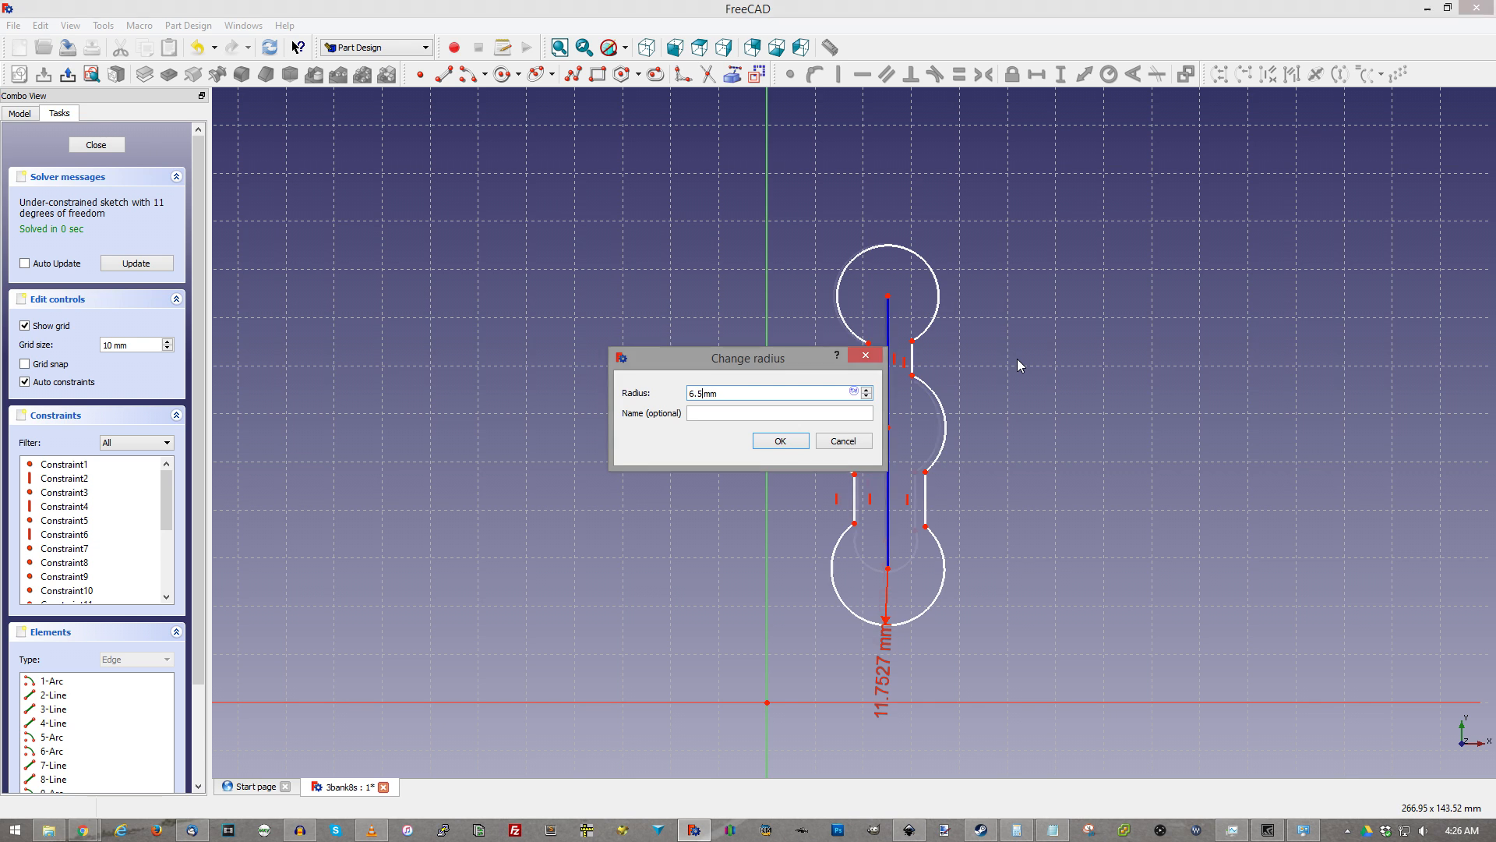
{"action": "key", "text": "Return"}
Apply an equality constraint to the bottom arc, both middle arcs and the top arc
{"action": "scroll", "coordinate": [870, 520], "scroll_direction": "up", "scroll_amount": 3}
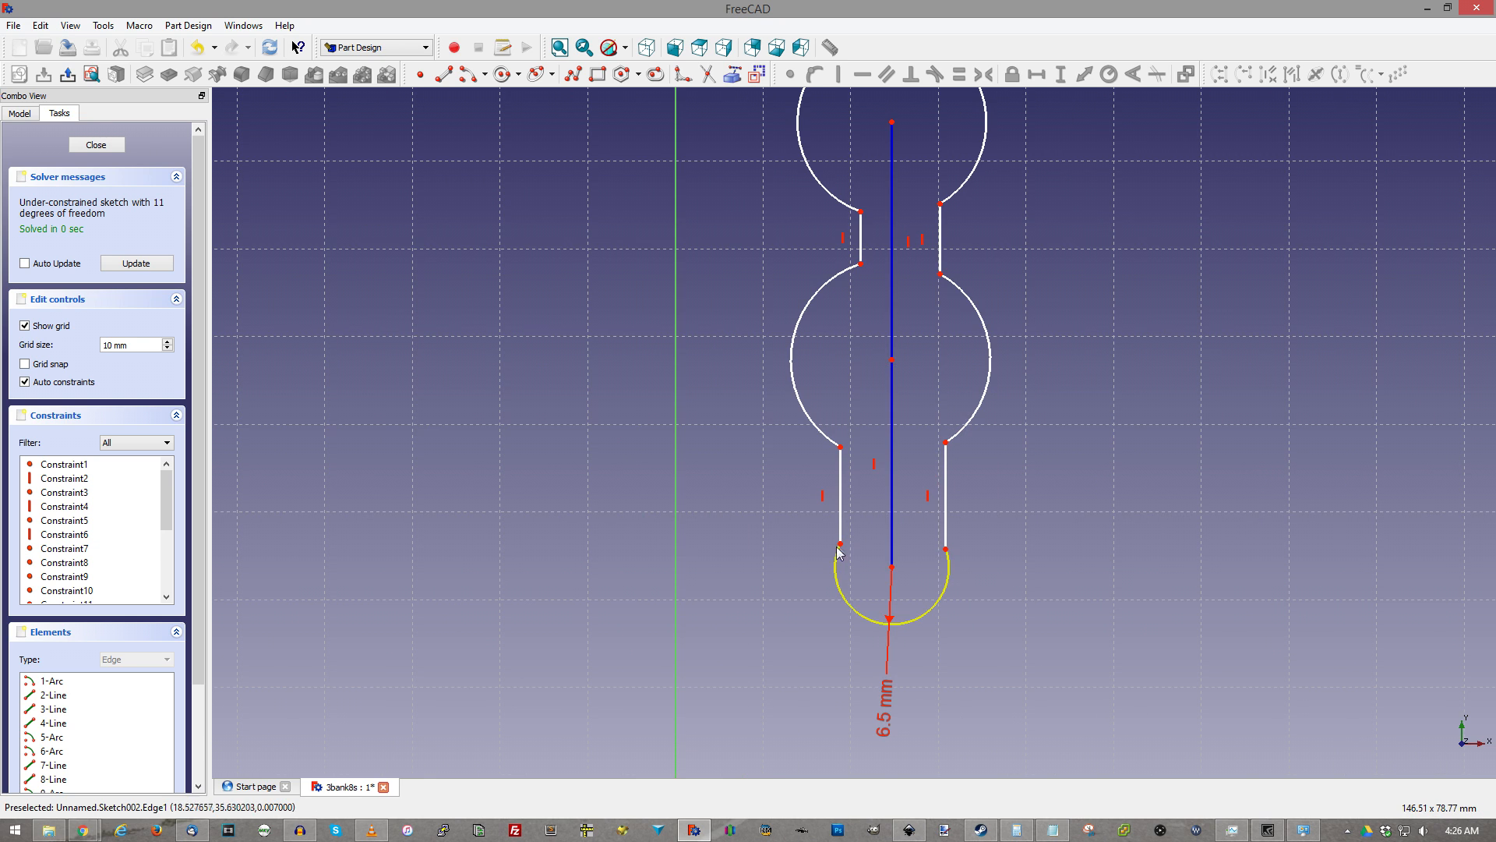
{"action": "scroll", "coordinate": [871, 520], "scroll_direction": "down", "scroll_amount": 5}
{"action": "scroll", "coordinate": [865, 515], "scroll_direction": "up", "scroll_amount": 5}
{"action": "scroll", "coordinate": [865, 516], "scroll_direction": "down", "scroll_amount": 3}
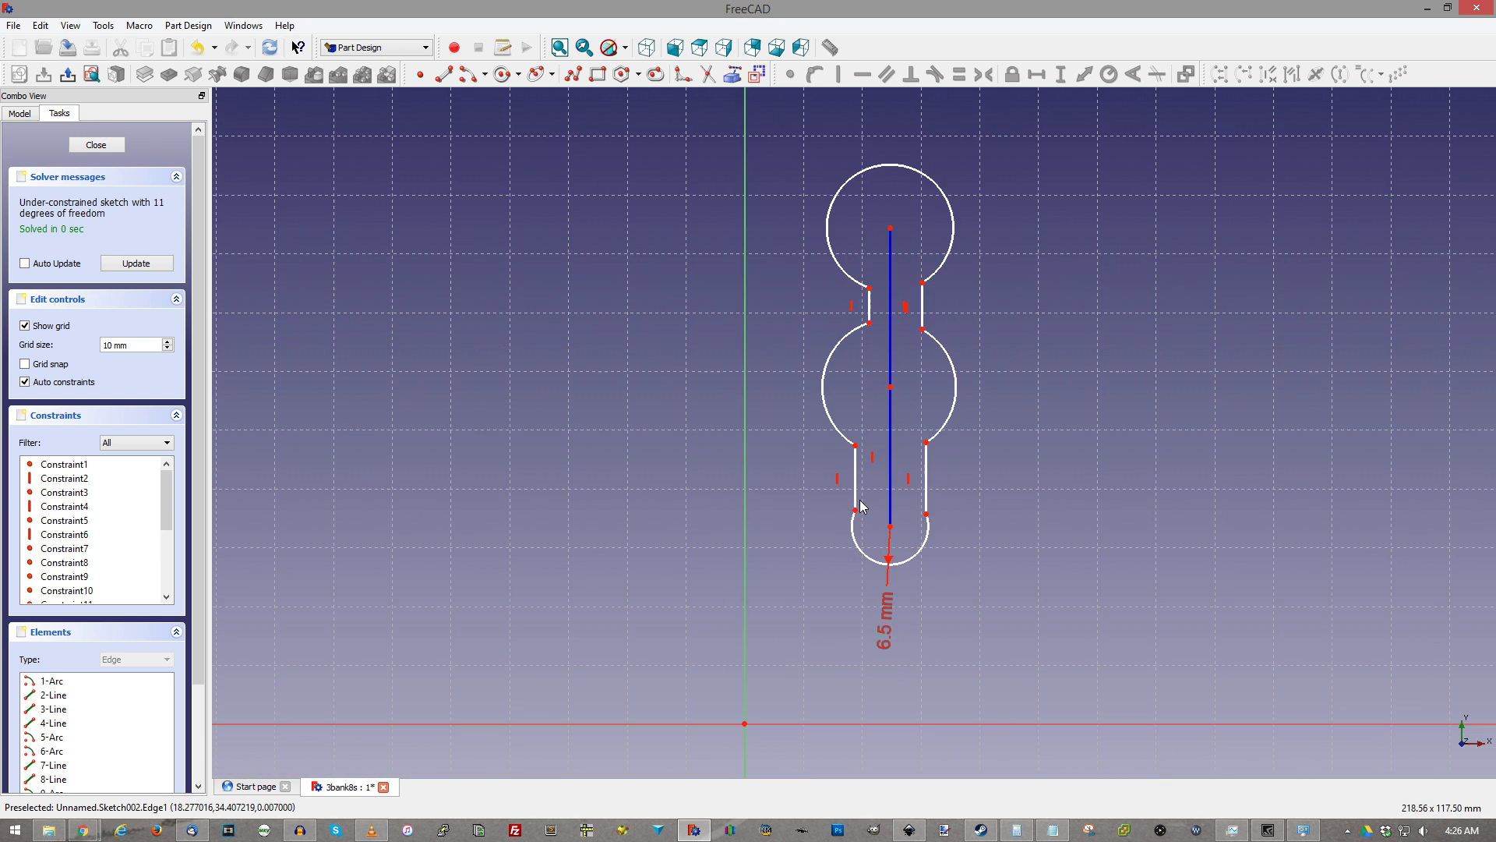
{"action": "left_click", "coordinate": [870, 567]}
{"action": "left_click", "coordinate": [824, 384]}
{"action": "left_click", "coordinate": [956, 389]}
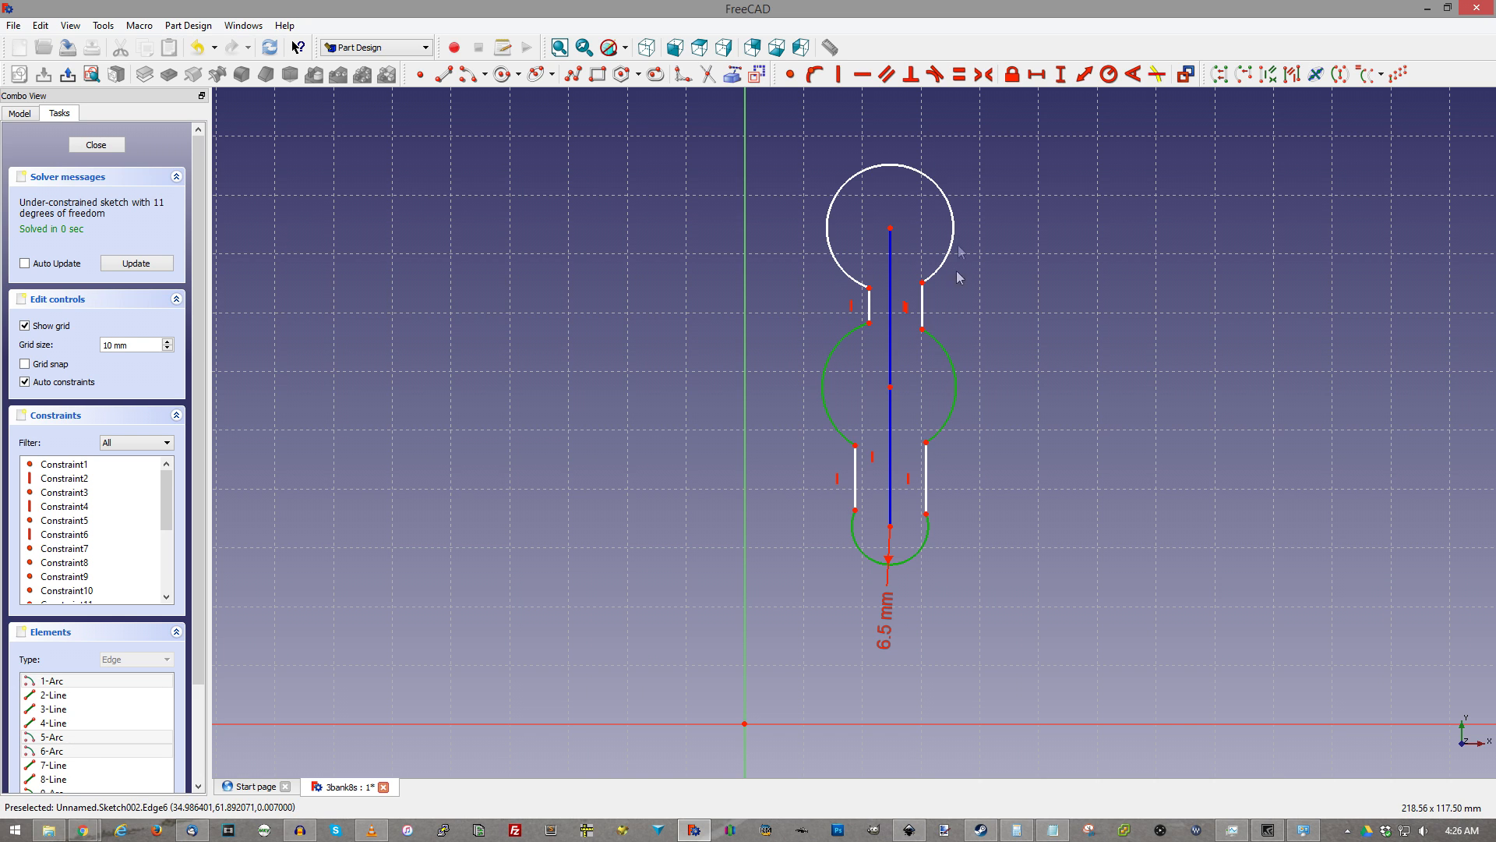
{"action": "left_click", "coordinate": [955, 239]}
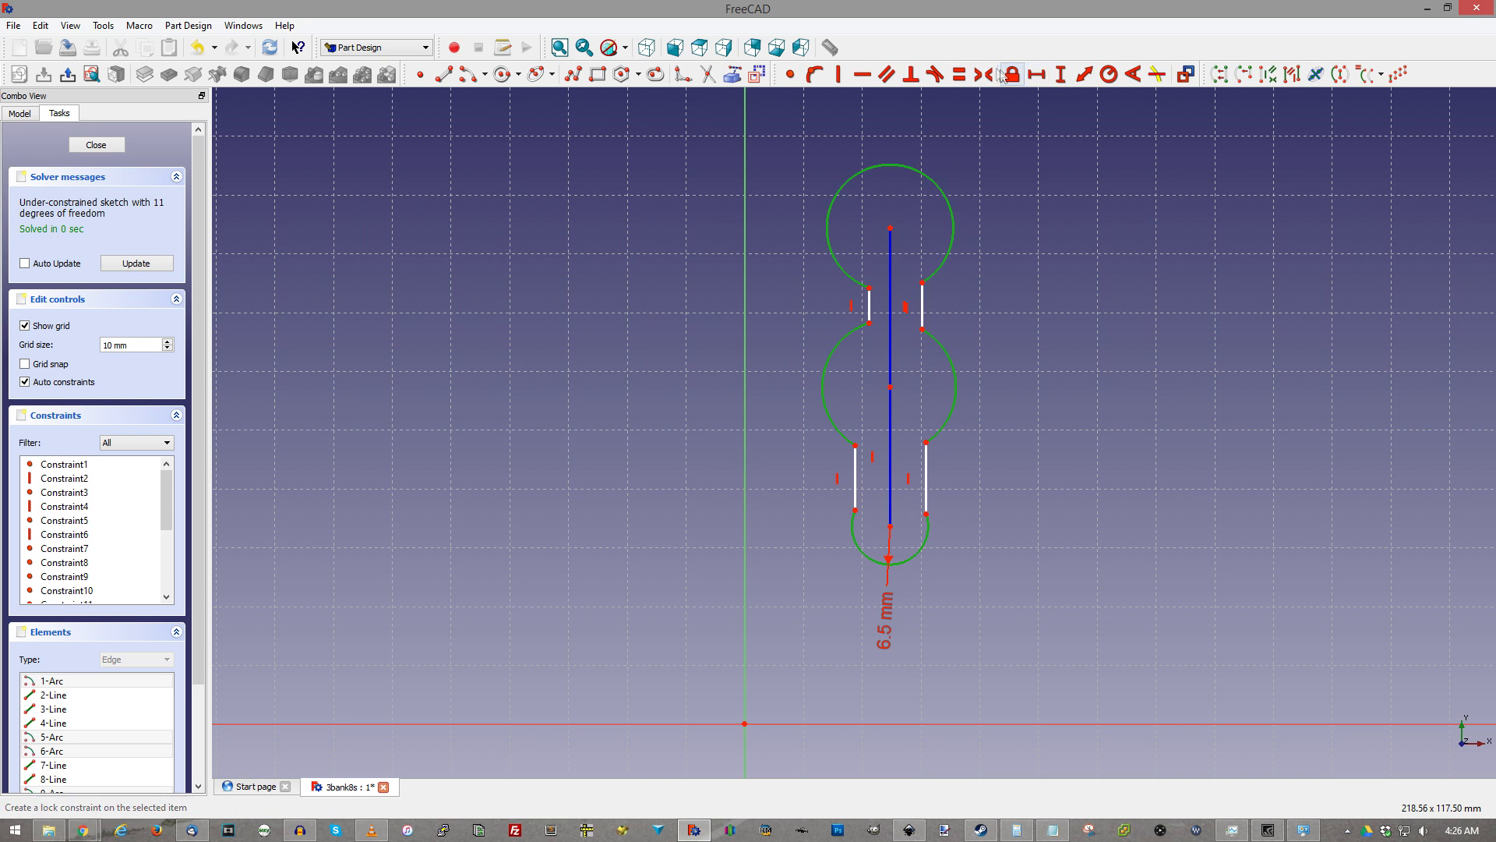
{"action": "left_click", "coordinate": [959, 74]}
Reposition the arc centres and neck lines to even out the profile, narrowing both necks between the round lobes
{"action": "left_click_drag", "start_coordinate": [858, 444], "coordinate": [915, 446]}
{"action": "left_click_drag", "start_coordinate": [870, 335], "coordinate": [918, 338]}
{"action": "left_click_drag", "start_coordinate": [892, 232], "coordinate": [893, 285]}
{"action": "mouse_move", "coordinate": [925, 337]}
{"action": "left_mouse_down"}
{"action": "mouse_move", "coordinate": [898, 348]}
{"action": "mouse_move", "coordinate": [898, 296]}
{"action": "mouse_move", "coordinate": [898, 328]}
{"action": "left_mouse_up"}
{"action": "mouse_move", "coordinate": [867, 459]}
{"action": "left_mouse_down"}
{"action": "mouse_move", "coordinate": [845, 459]}
{"action": "mouse_move", "coordinate": [896, 478]}
{"action": "mouse_move", "coordinate": [896, 409]}
{"action": "mouse_move", "coordinate": [895, 446]}
{"action": "mouse_move", "coordinate": [855, 448]}
{"action": "mouse_move", "coordinate": [970, 477]}
{"action": "left_mouse_up"}
{"action": "left_click_drag", "start_coordinate": [994, 478], "coordinate": [883, 476]}
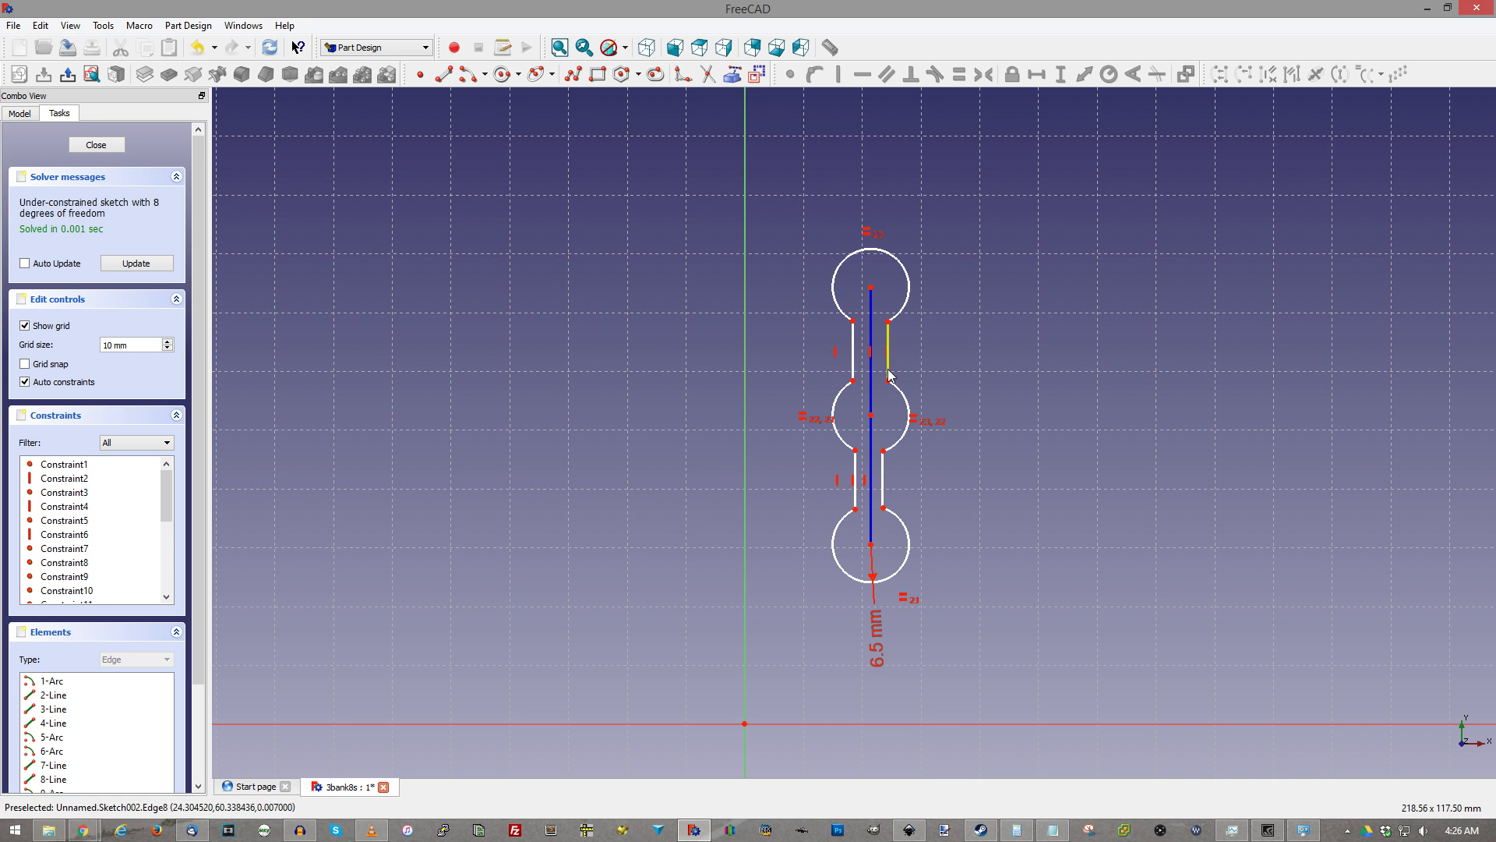
{"action": "scroll", "coordinate": [881, 381], "scroll_direction": "down", "scroll_amount": 3}
{"action": "scroll", "coordinate": [883, 413], "scroll_direction": "up", "scroll_amount": 6}
{"action": "scroll", "coordinate": [888, 452], "scroll_direction": "down", "scroll_amount": 5}
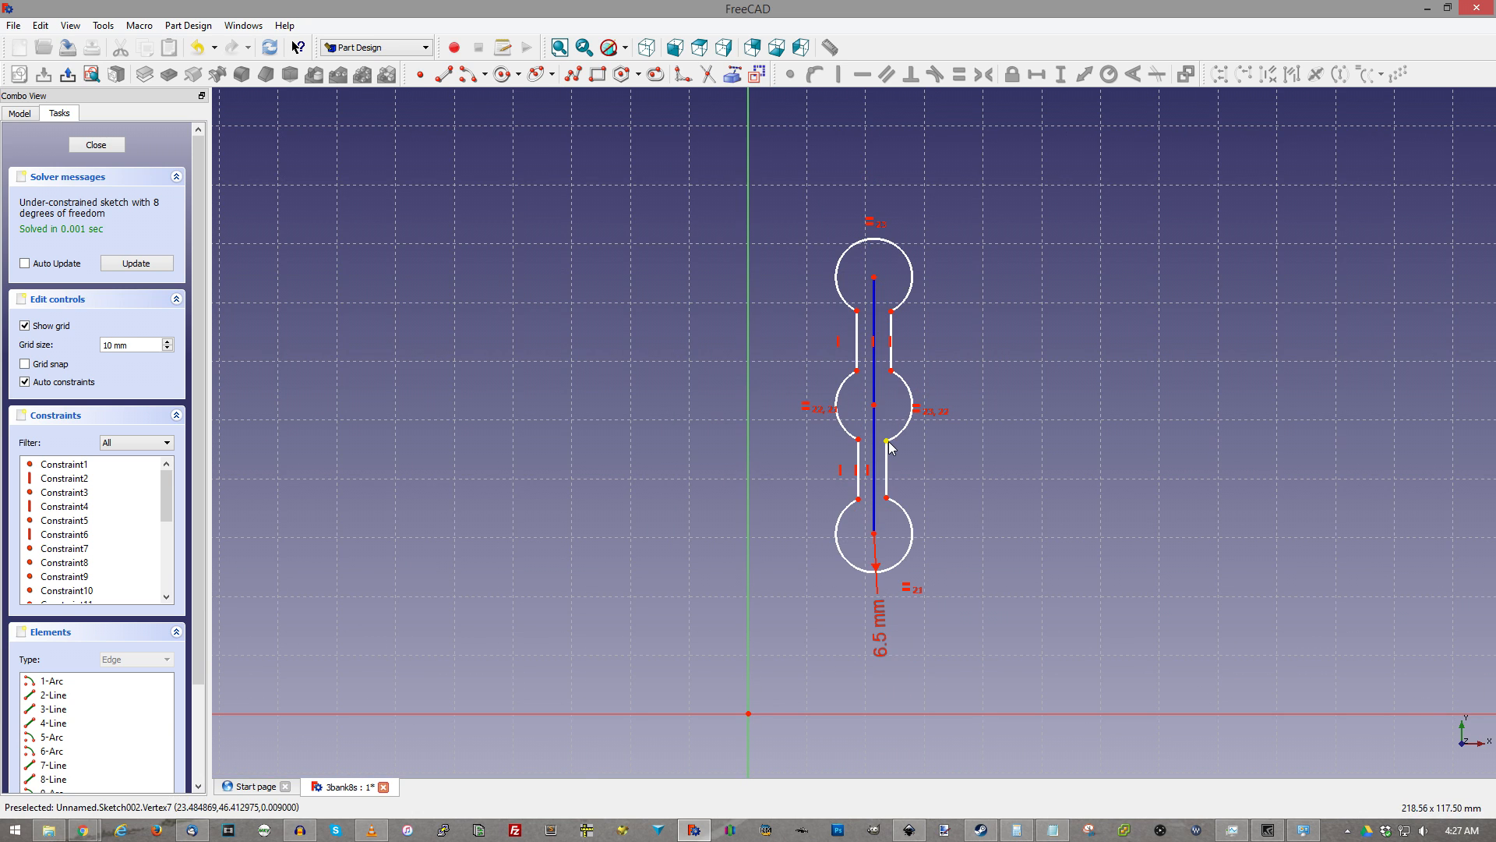
{"action": "scroll", "coordinate": [848, 402], "scroll_direction": "down", "scroll_amount": 3}
{"action": "scroll", "coordinate": [848, 401], "scroll_direction": "up", "scroll_amount": 3}
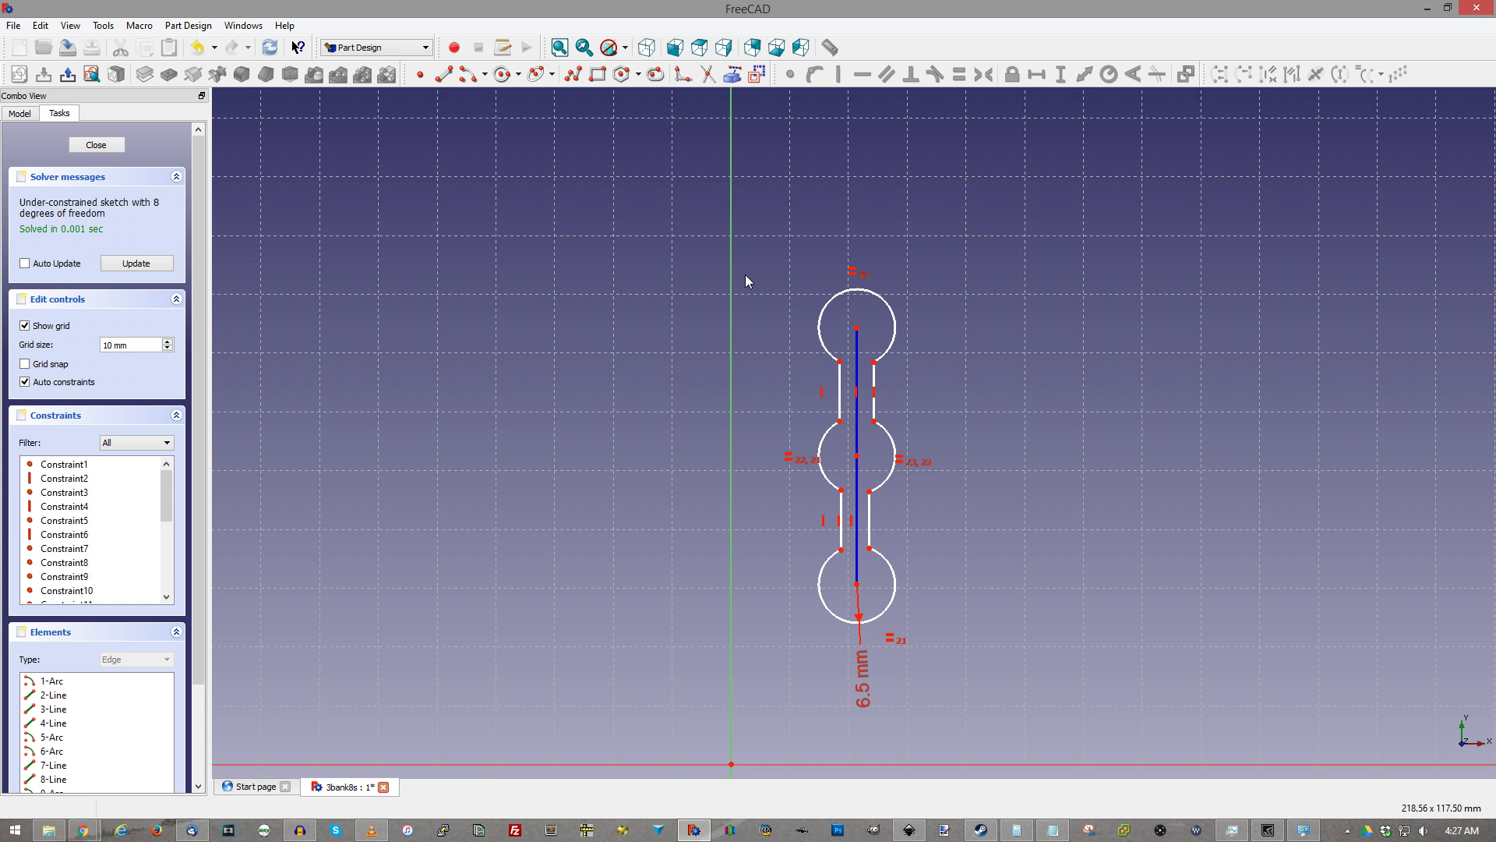
{"action": "scroll", "coordinate": [789, 322], "scroll_direction": "down", "scroll_amount": 2}
{"action": "scroll", "coordinate": [792, 324], "scroll_direction": "up", "scroll_amount": 3}
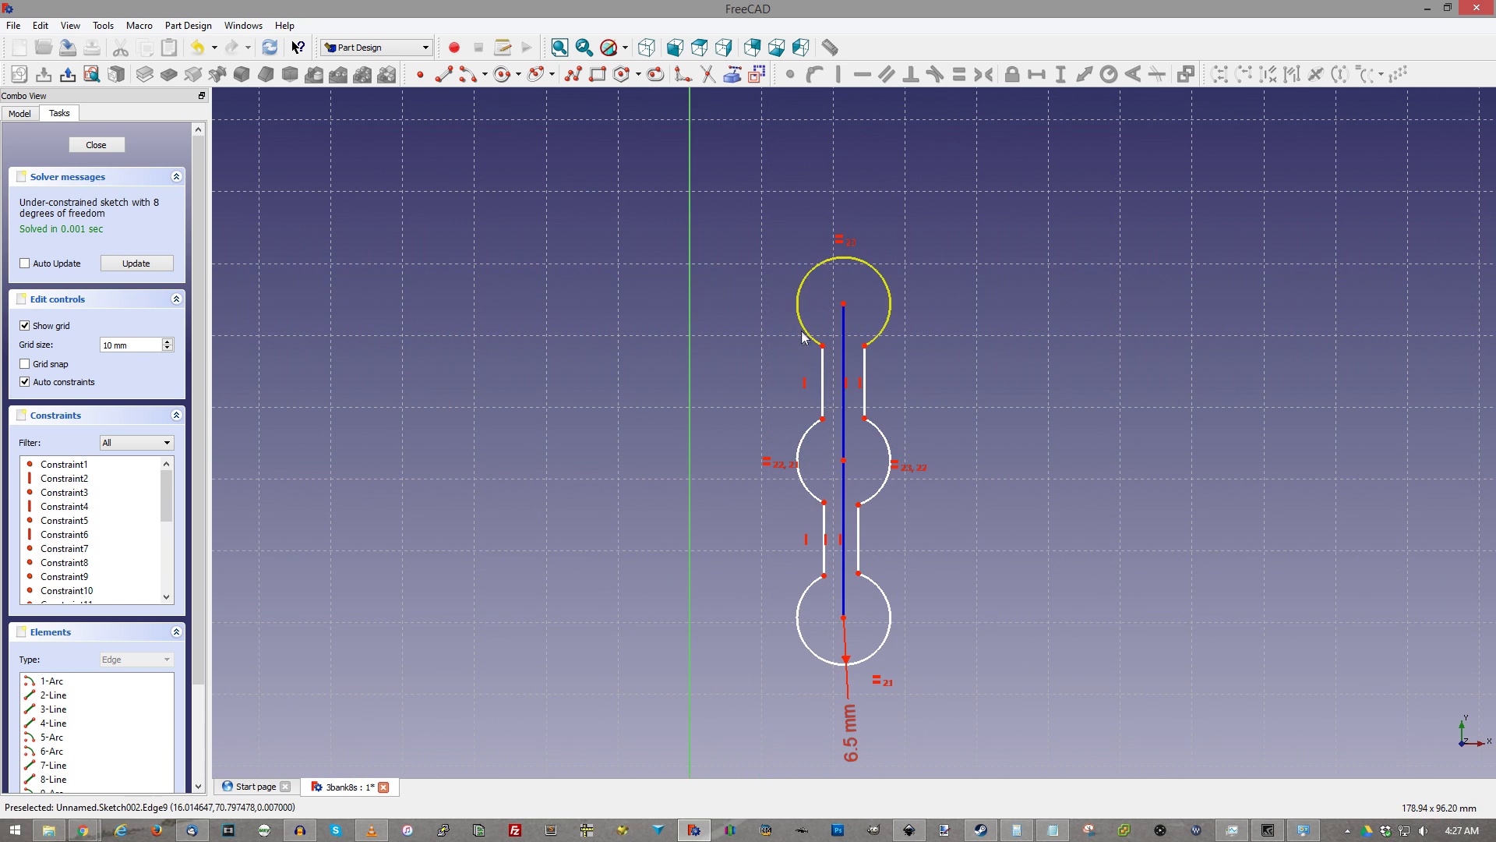
{"action": "left_click", "coordinate": [847, 621]}
{"action": "left_click", "coordinate": [1060, 595]}
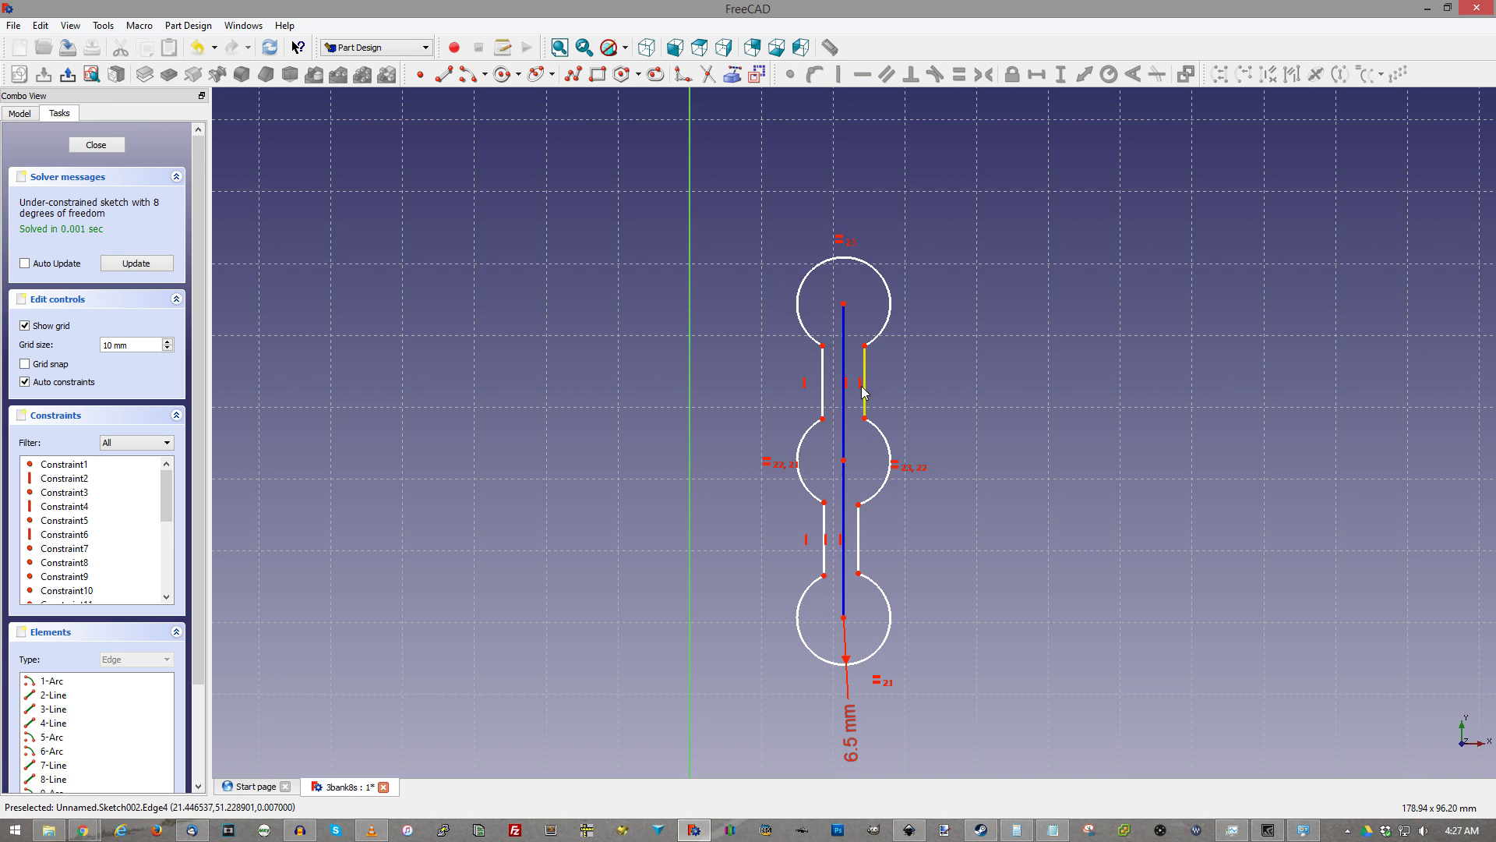
Make the bottom endpoints of the lower neck lines symmetric about the lower construction line
{"action": "left_click", "coordinate": [858, 575]}
{"action": "left_click", "coordinate": [824, 576]}
{"action": "left_click", "coordinate": [843, 576]}
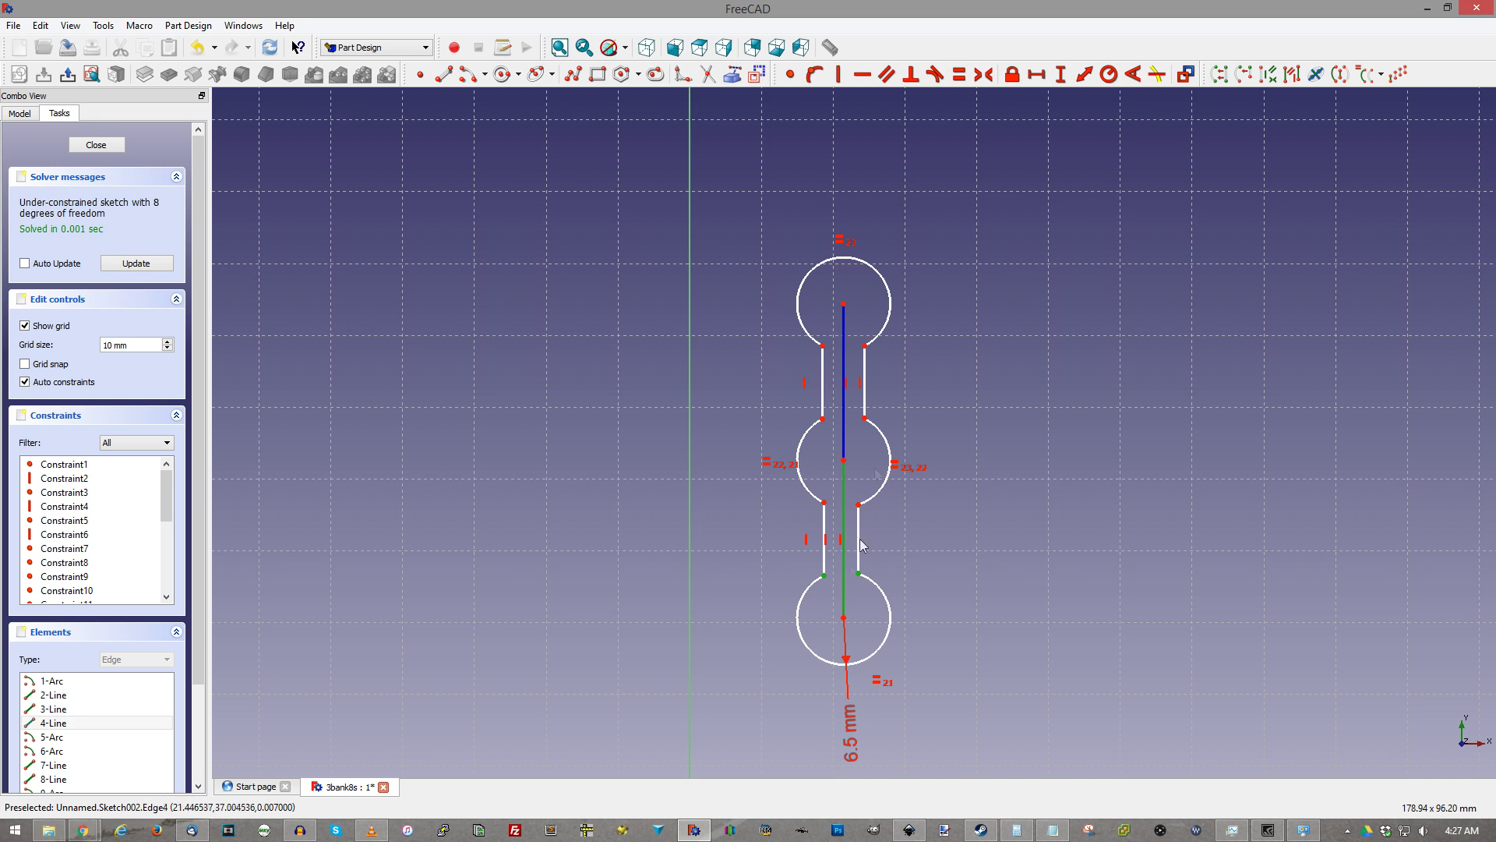
{"action": "left_click", "coordinate": [984, 74]}
Make the bottom endpoints of the upper neck lines symmetric about the upper construction line
{"action": "left_click", "coordinate": [822, 419]}
{"action": "left_click", "coordinate": [864, 420]}
{"action": "left_click", "coordinate": [844, 421]}
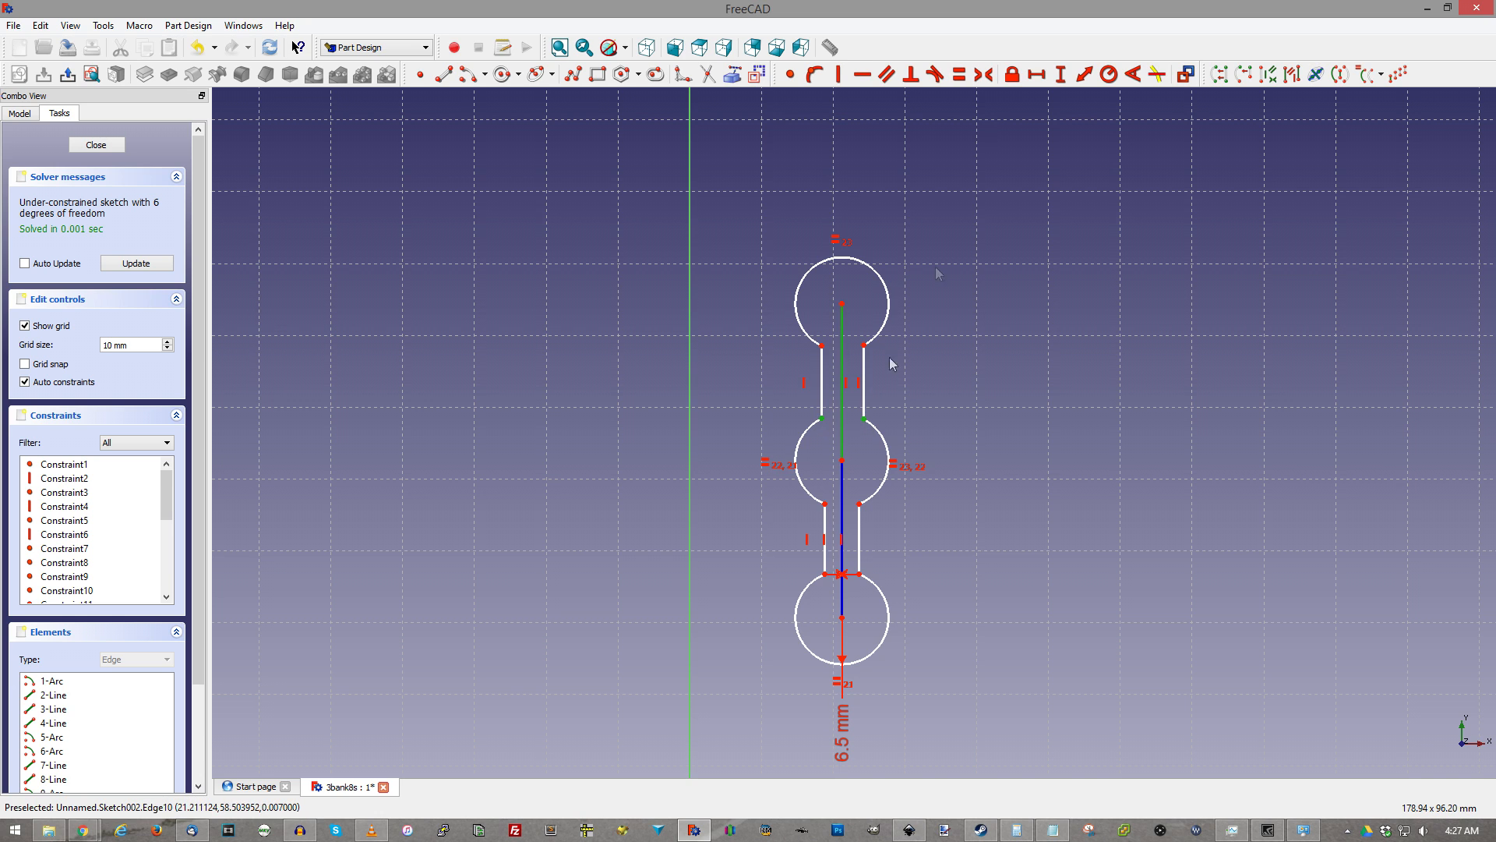
{"action": "left_click", "coordinate": [984, 74]}
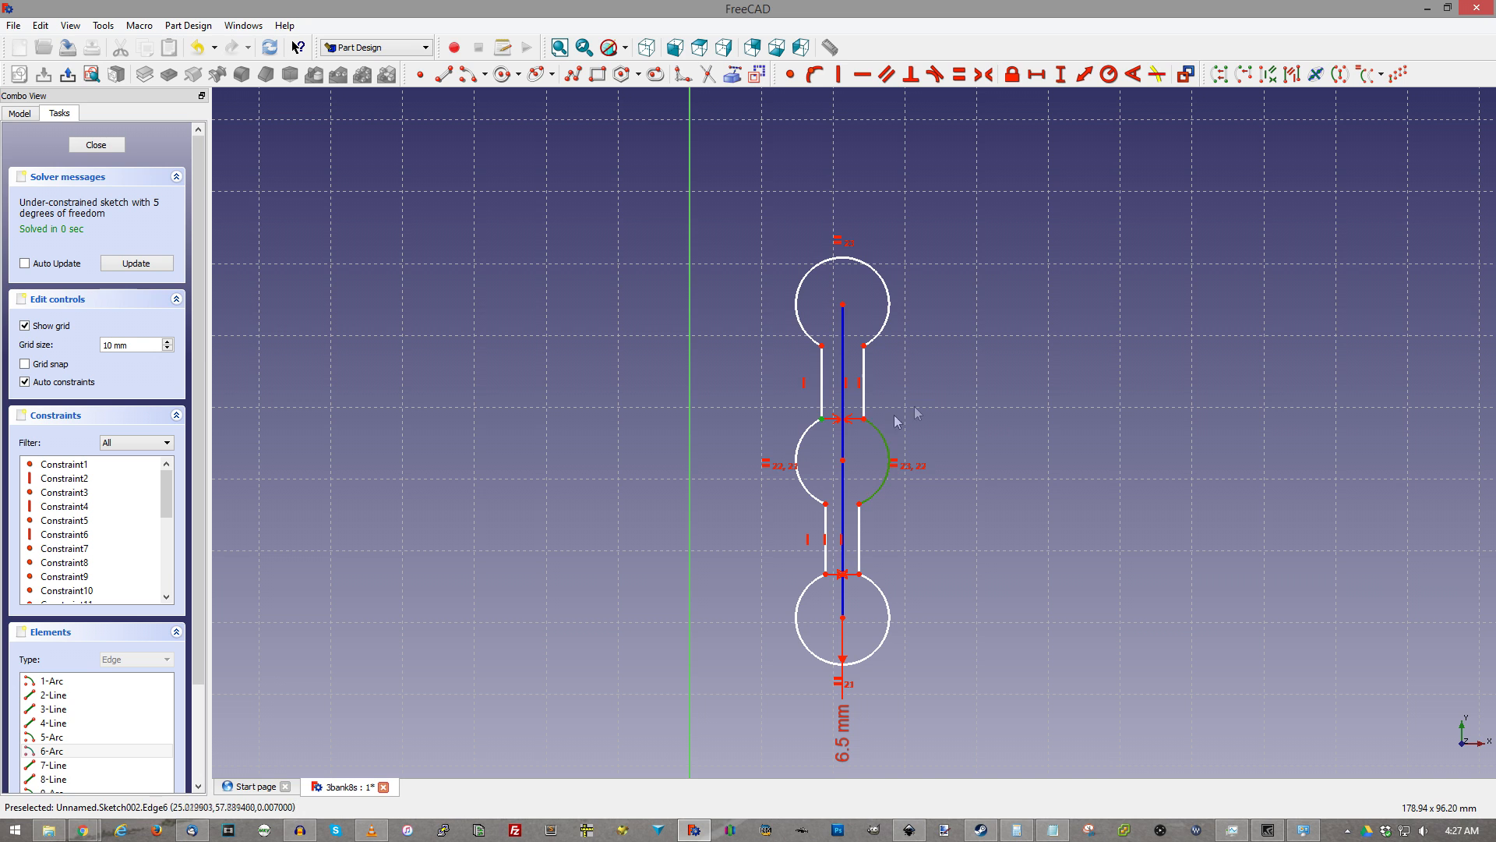
Constrain the horizontal distance between the top endpoints of the upper neck lines to 8 mm
{"action": "left_click", "coordinate": [822, 345]}
{"action": "left_click", "coordinate": [864, 345]}
{"action": "left_click", "coordinate": [1044, 74]}
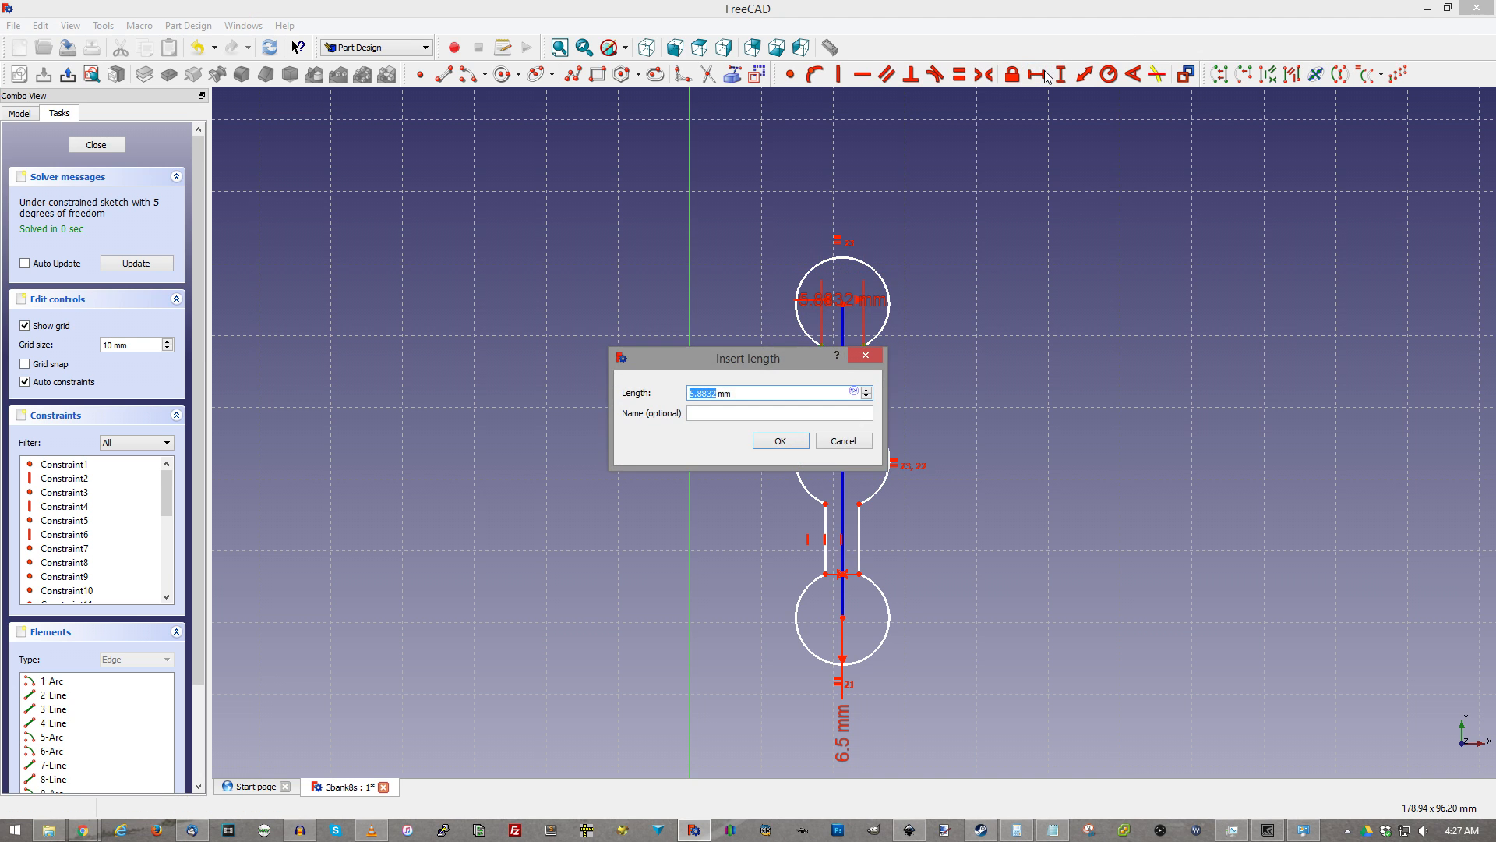
{"action": "key", "text": "Return"}
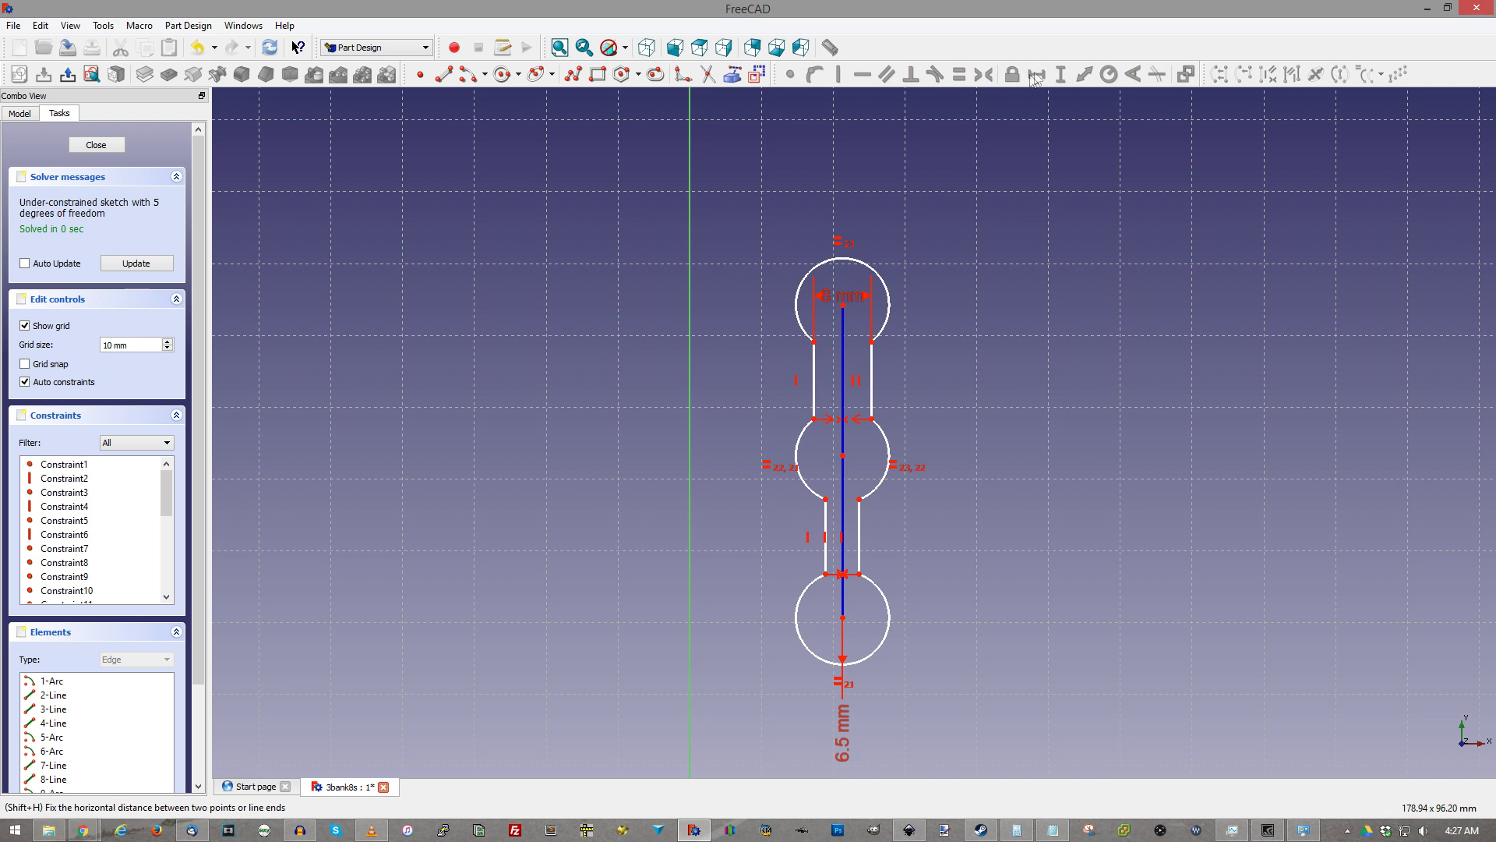
Constrain the horizontal distance between the top endpoints of the lower neck lines to 8 mm
{"action": "left_click", "coordinate": [826, 500]}
{"action": "left_click", "coordinate": [859, 498]}
{"action": "left_click", "coordinate": [1037, 78]}
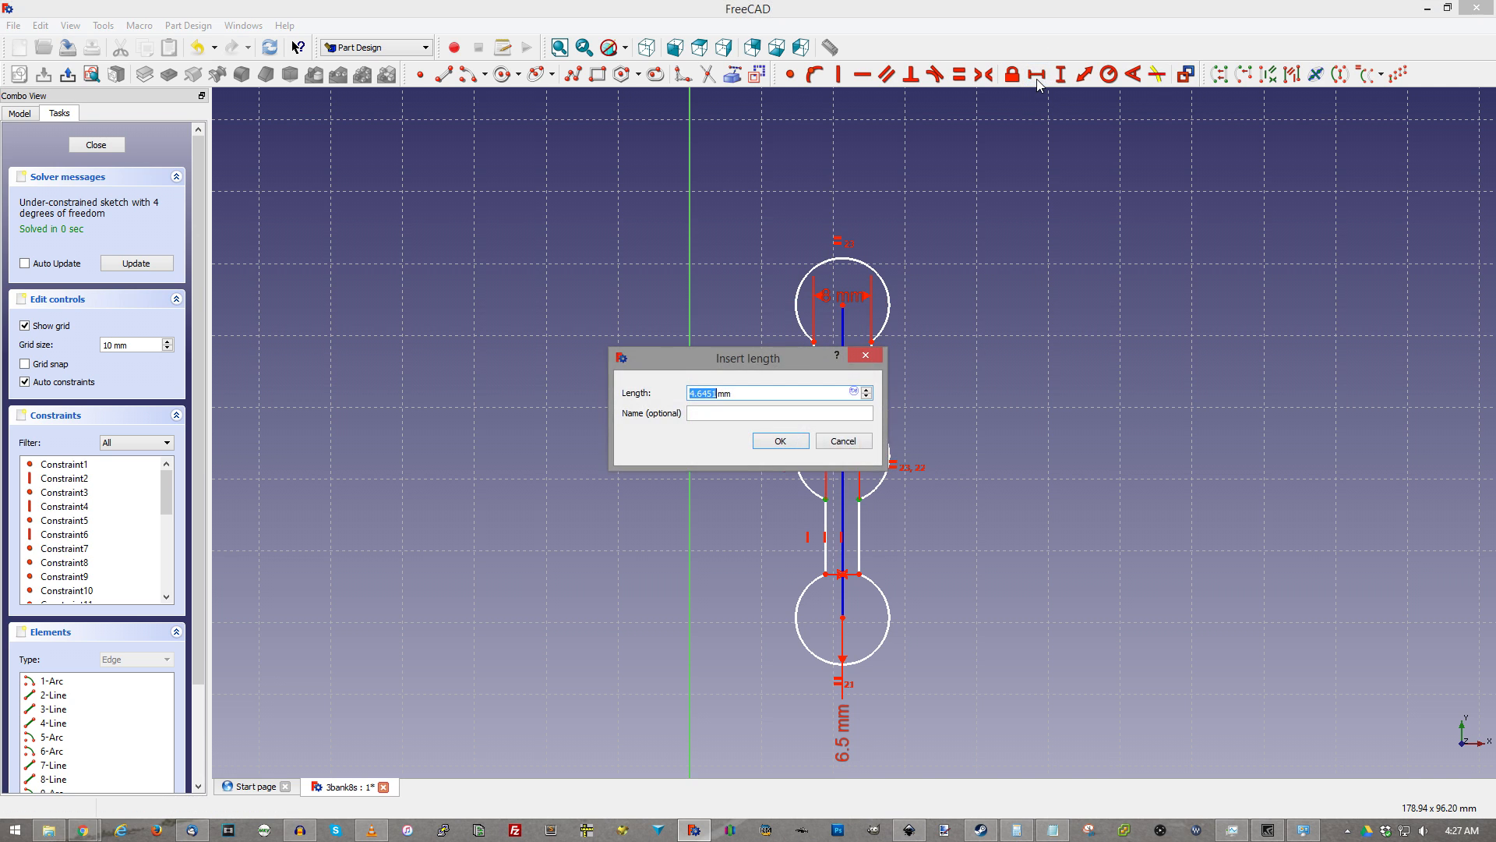
{"action": "type", "text": "8"}
{"action": "key", "text": "Return"}
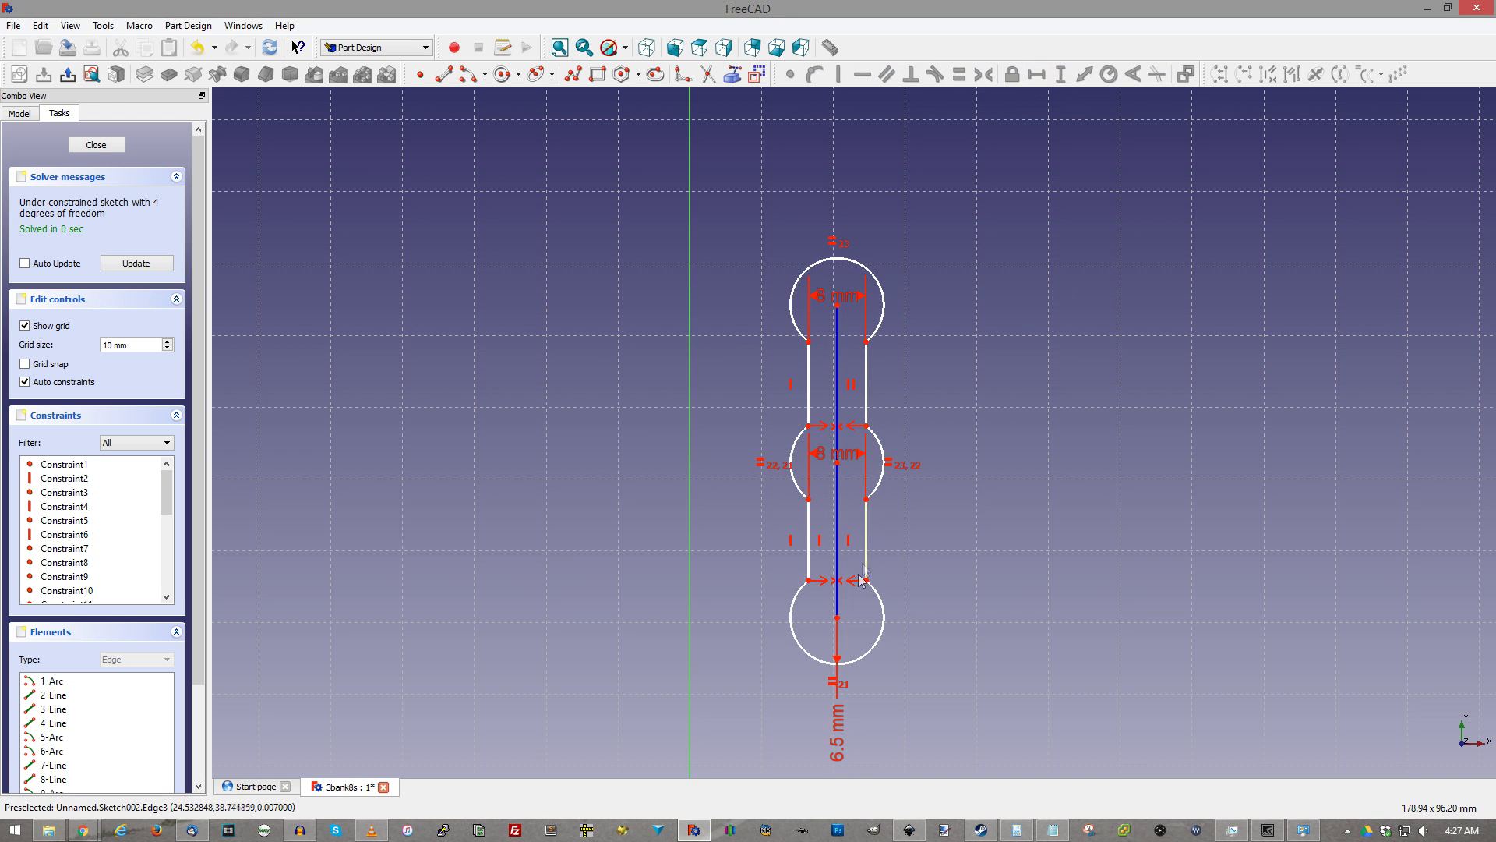
Constrain the vertical distance between the bottom and middle lobe centres to 22.5 mm
{"action": "left_click", "coordinate": [837, 618]}
{"action": "left_click", "coordinate": [836, 463]}
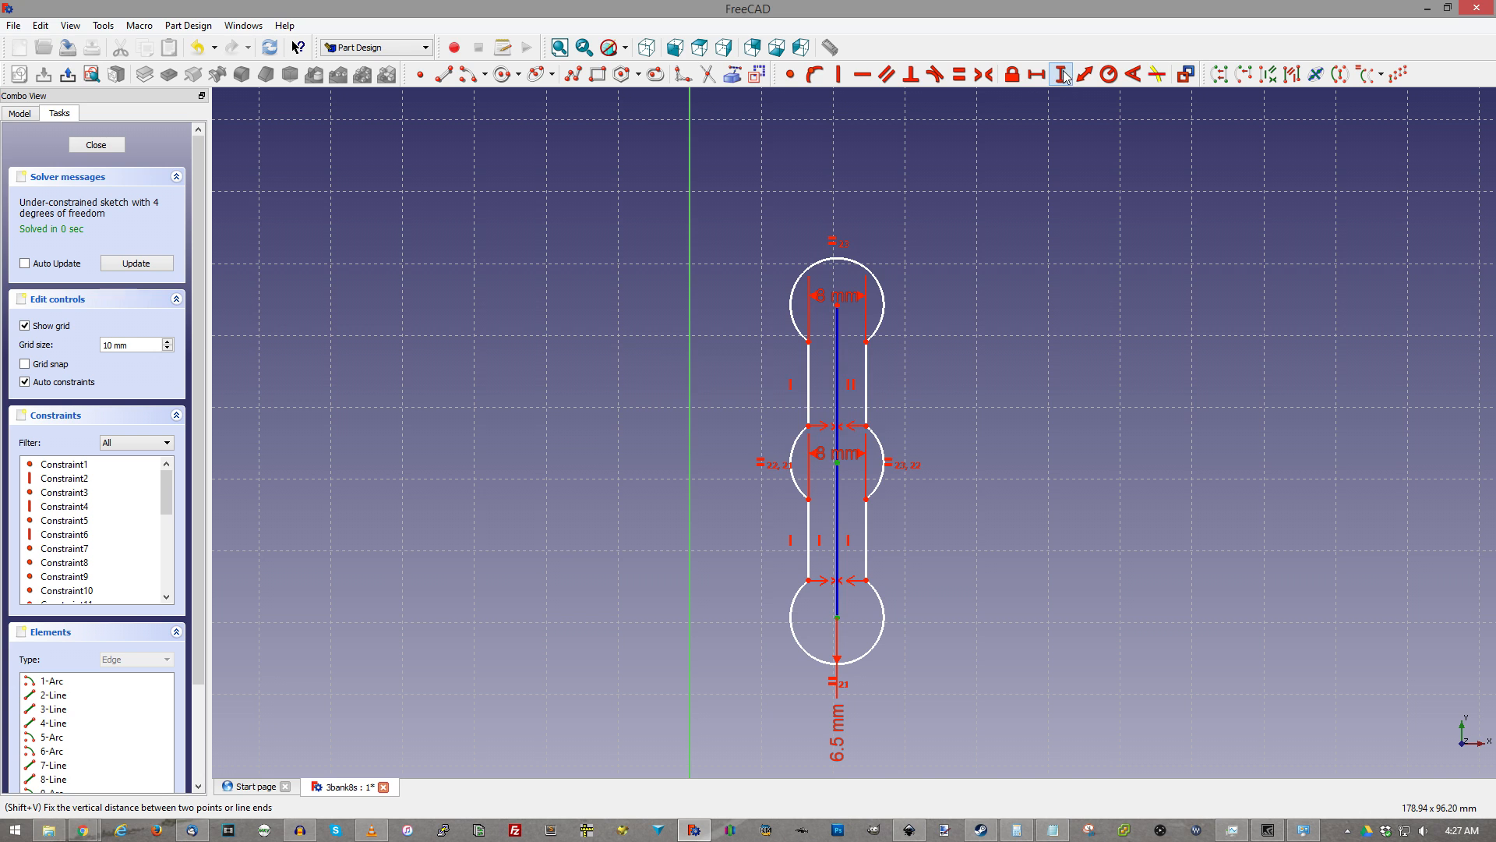
{"action": "left_click", "coordinate": [1061, 74]}
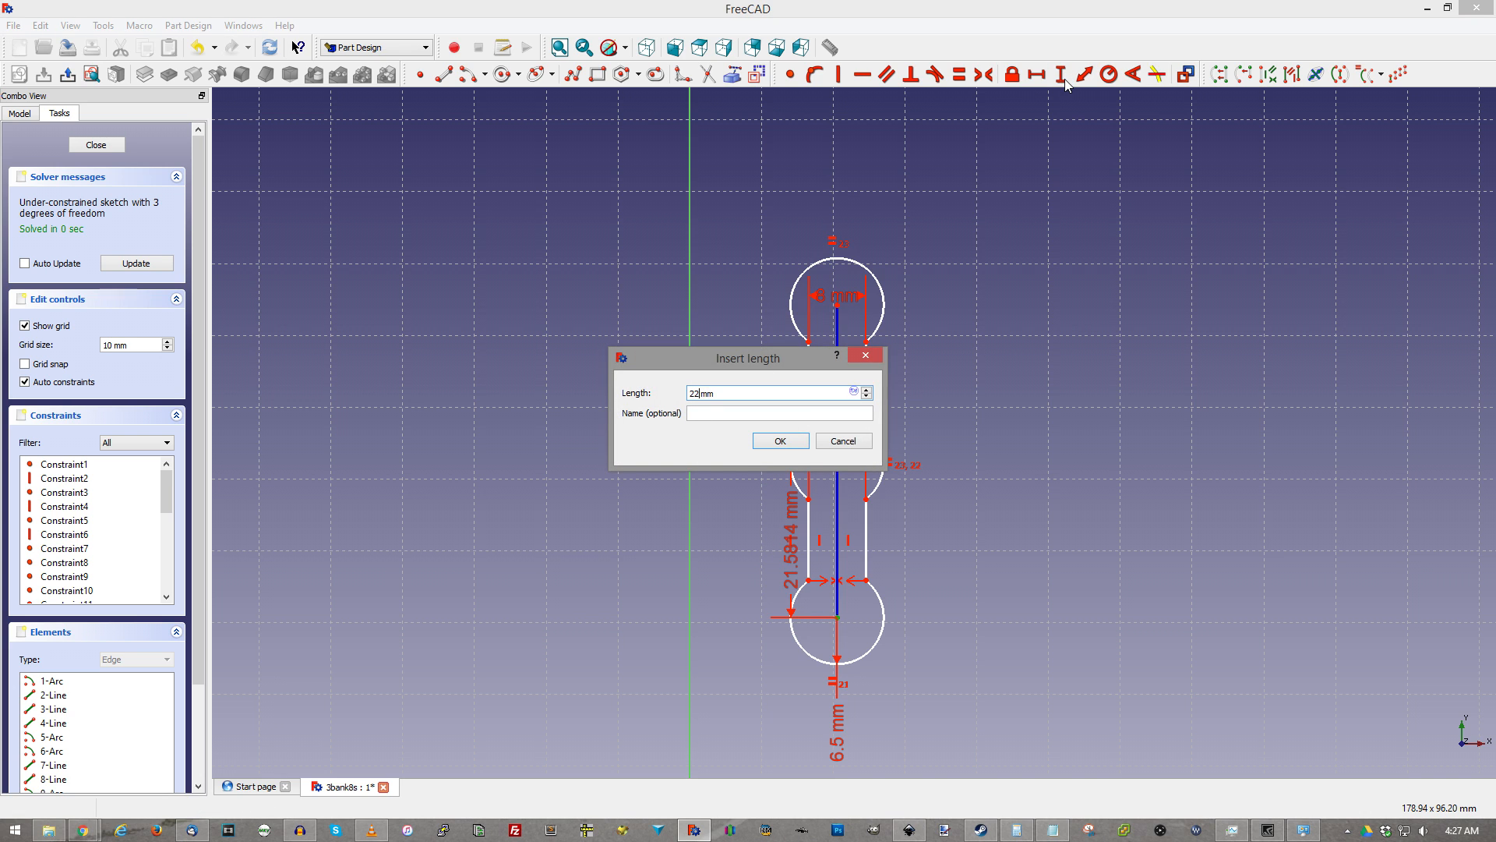
{"action": "key", "text": "Return"}
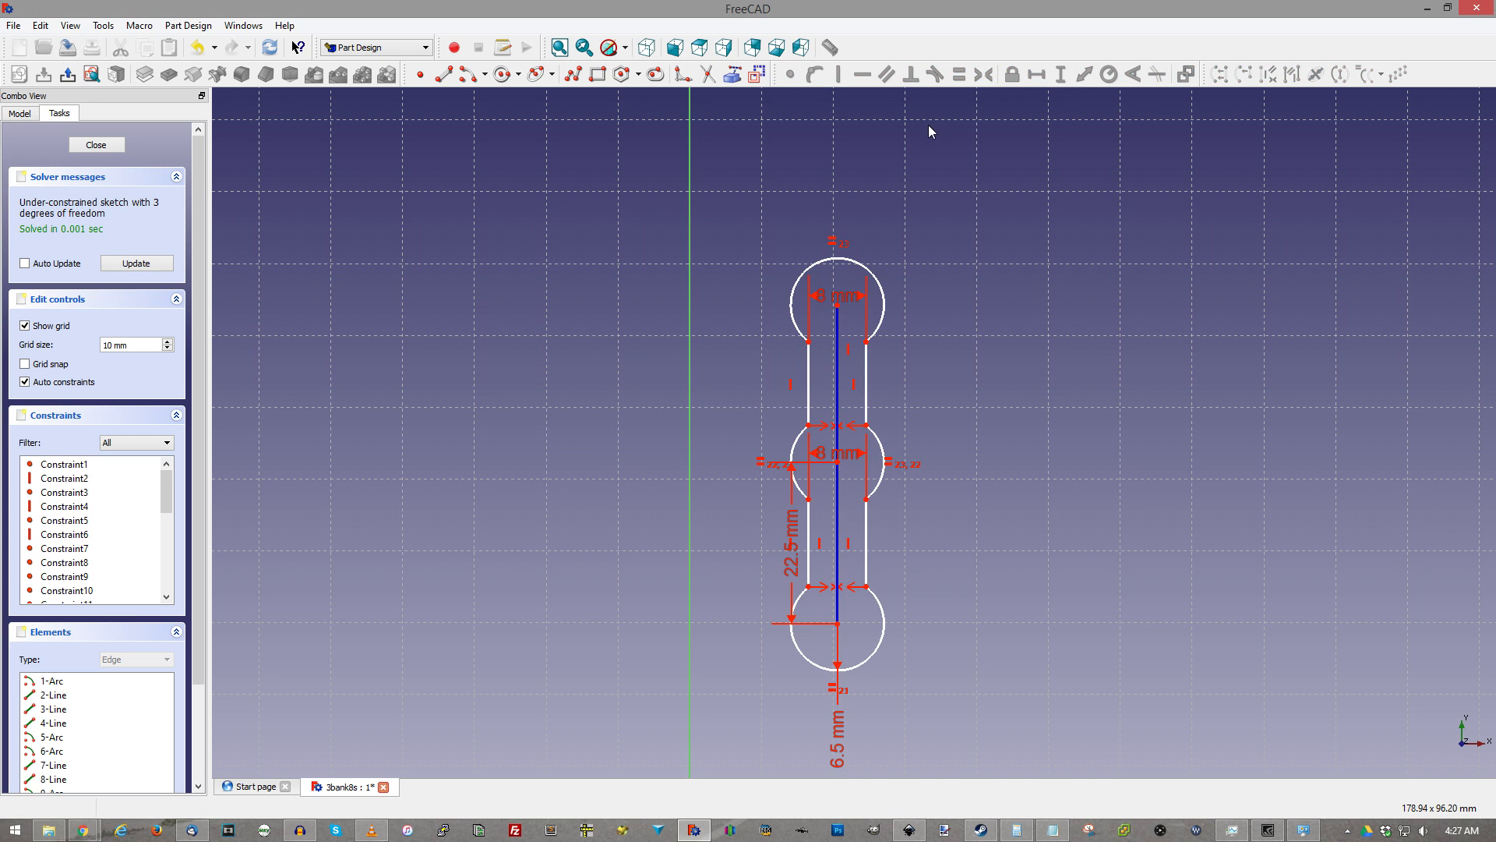
Apply an equality constraint to the upper and lower vertical construction lines
{"action": "left_click", "coordinate": [838, 507]}
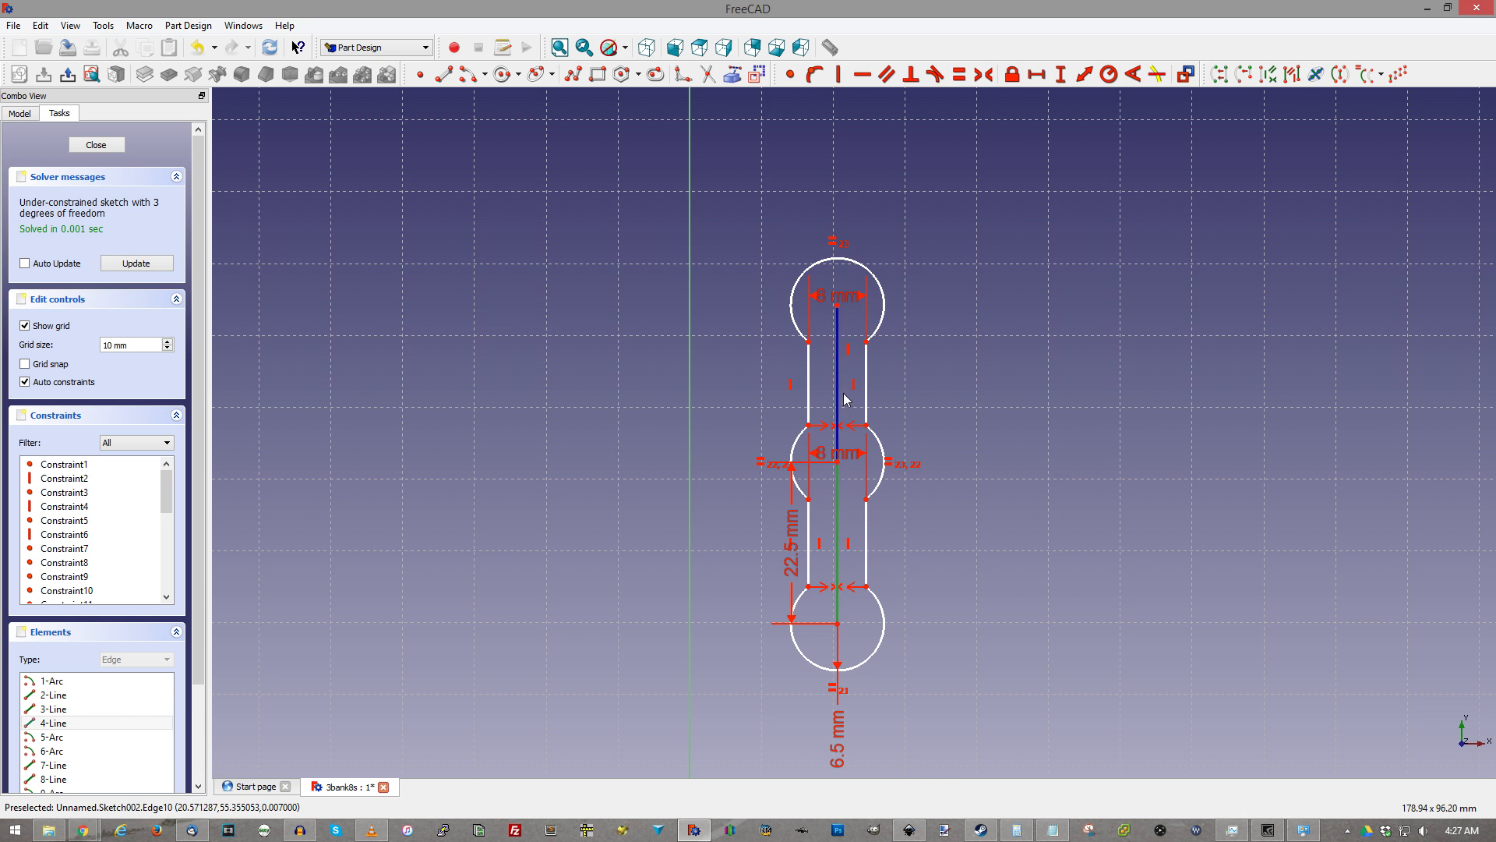
{"action": "left_click", "coordinate": [838, 398]}
{"action": "left_click", "coordinate": [959, 74]}
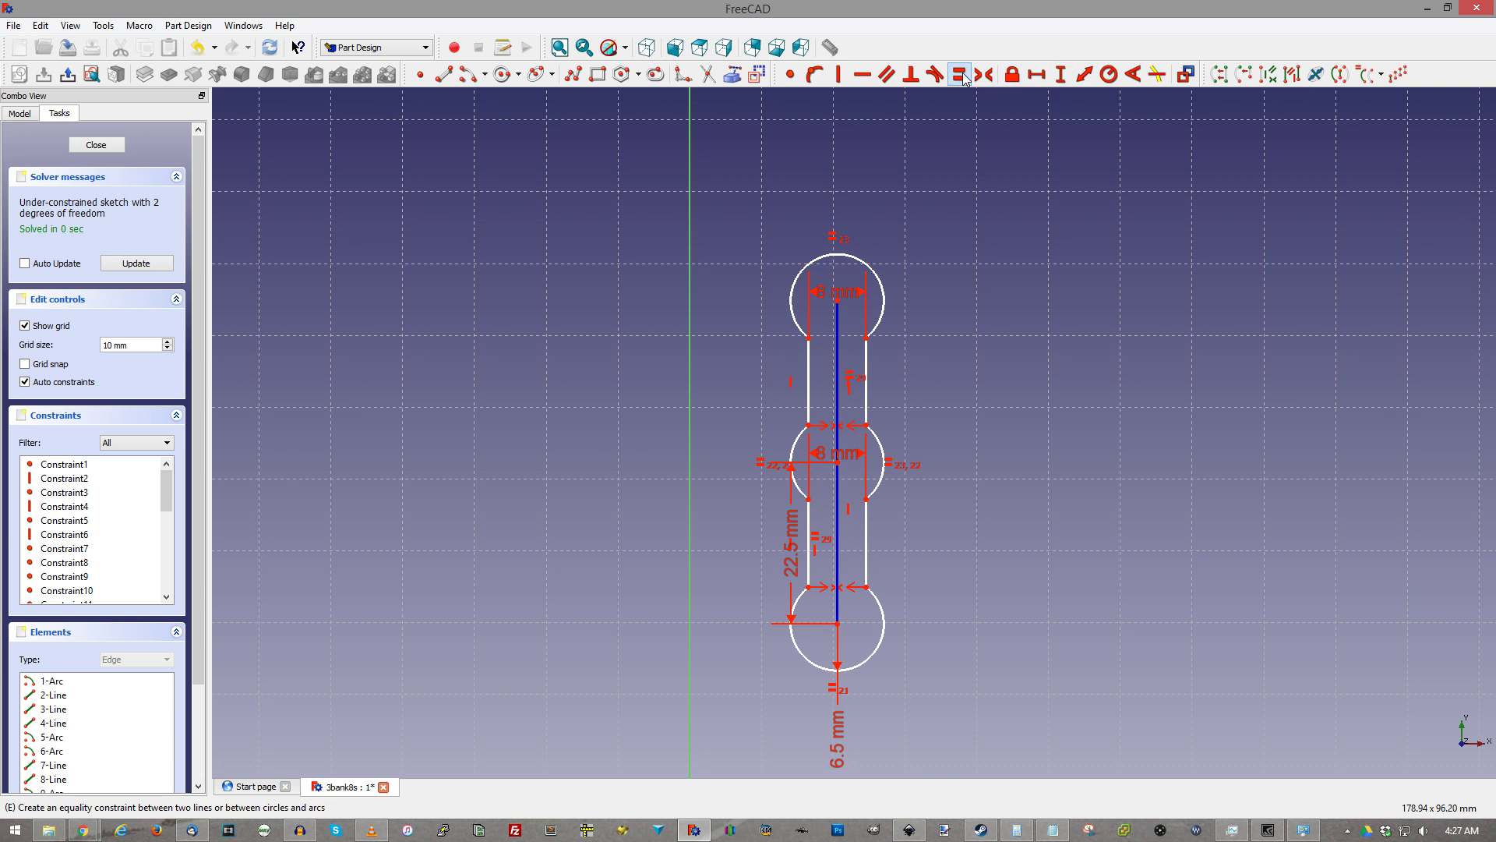
Lock the bottom lobe's centre point relative to the sketch origin
{"action": "scroll", "coordinate": [952, 304], "scroll_direction": "down", "scroll_amount": 3}
{"action": "scroll", "coordinate": [829, 522], "scroll_direction": "up", "scroll_amount": 3}
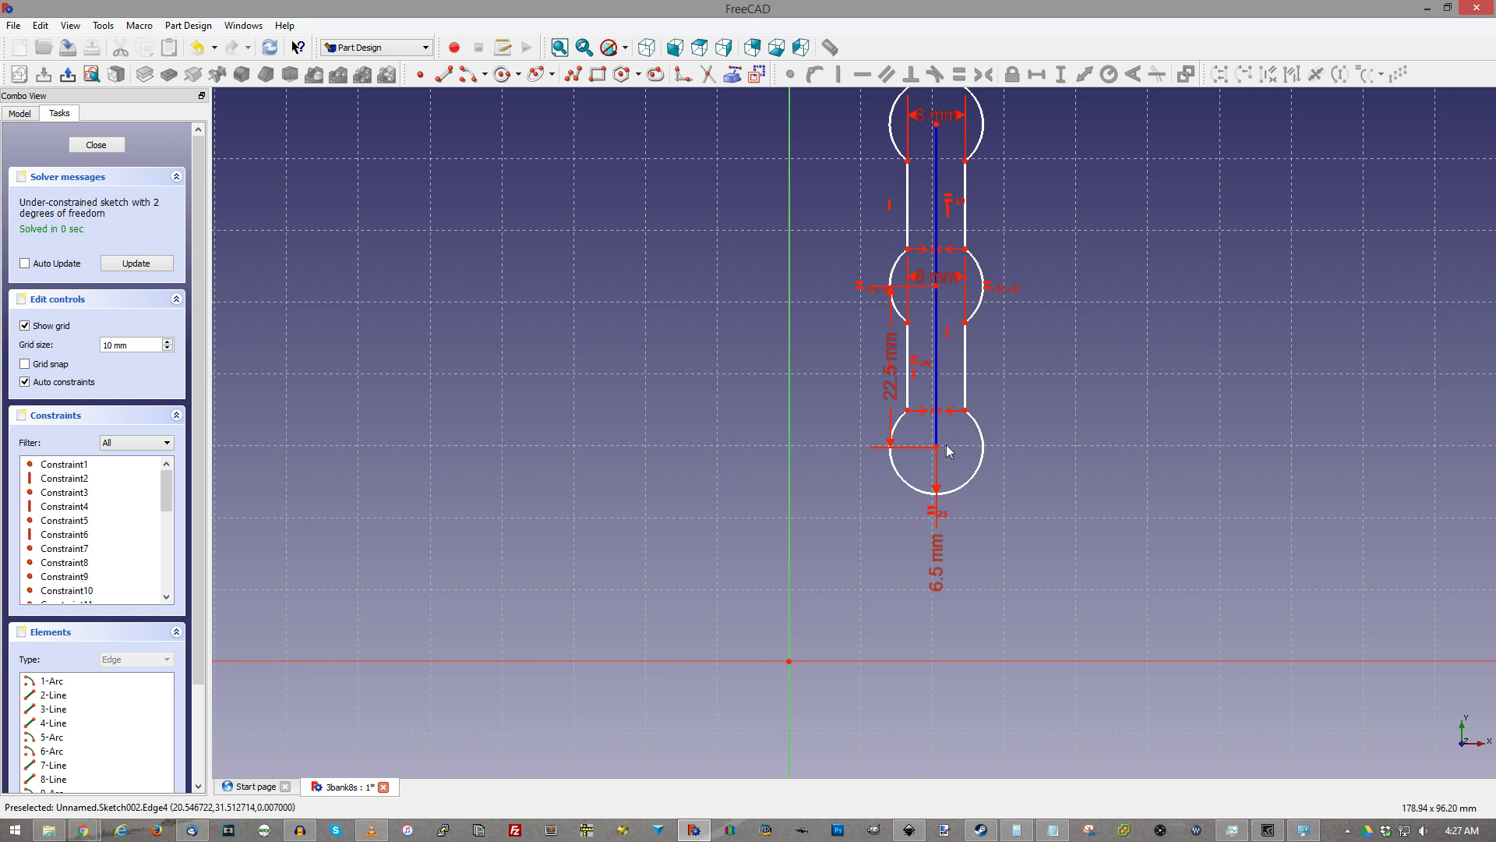
{"action": "left_click_drag", "start_coordinate": [938, 450], "coordinate": [910, 529]}
{"action": "scroll", "coordinate": [944, 429], "scroll_direction": "down", "scroll_amount": 2}
{"action": "scroll", "coordinate": [944, 428], "scroll_direction": "down", "scroll_amount": 2}
{"action": "scroll", "coordinate": [819, 590], "scroll_direction": "up", "scroll_amount": 3}
{"action": "mouse_move", "coordinate": [1012, 387]}
{"action": "left_mouse_down"}
{"action": "mouse_move", "coordinate": [1028, 441]}
{"action": "mouse_move", "coordinate": [1021, 409]}
{"action": "left_mouse_up"}
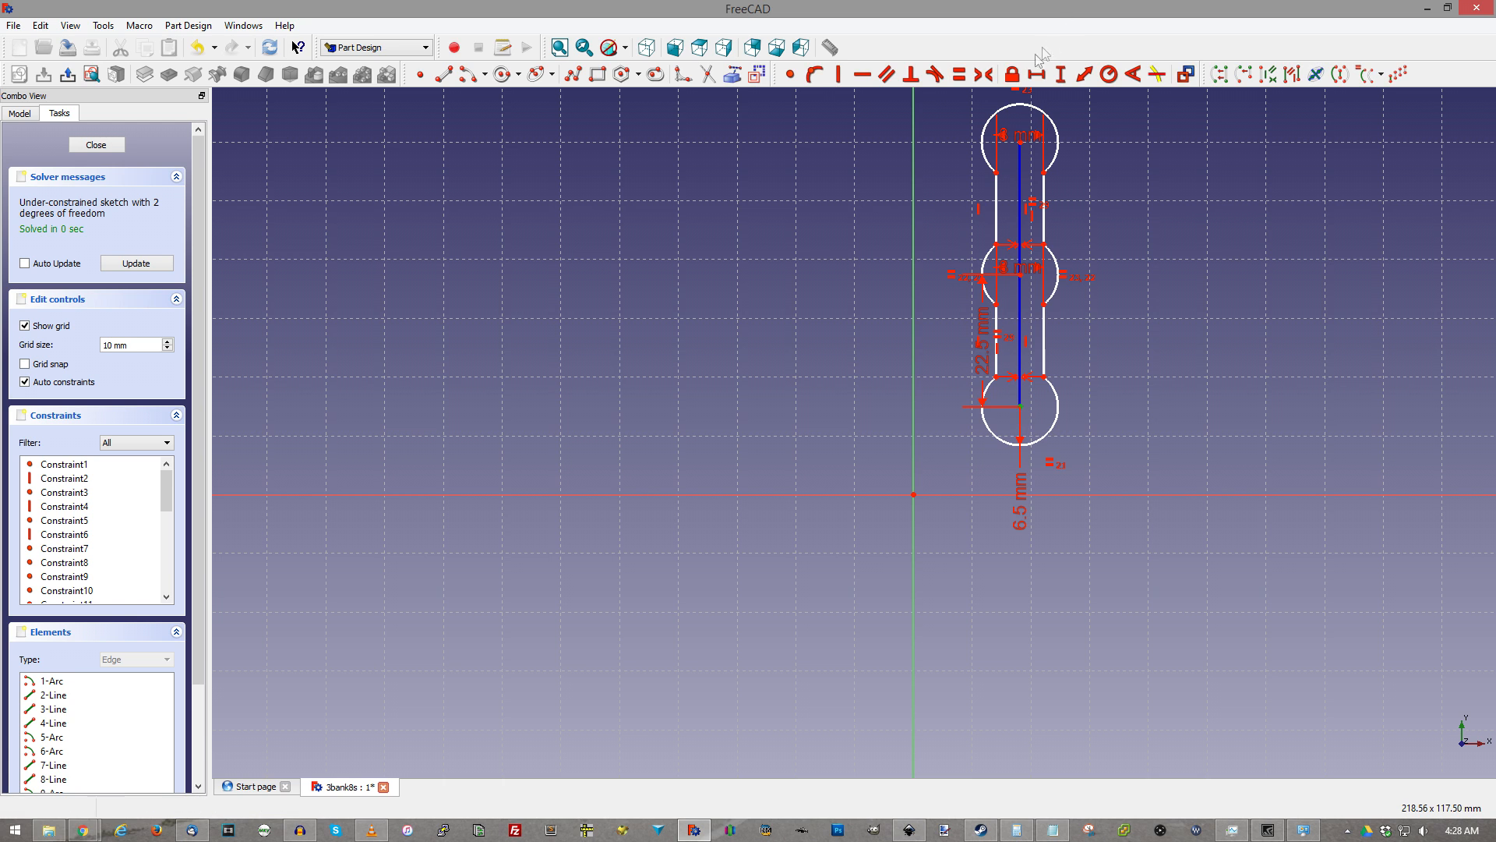
{"action": "left_click", "coordinate": [1013, 74]}
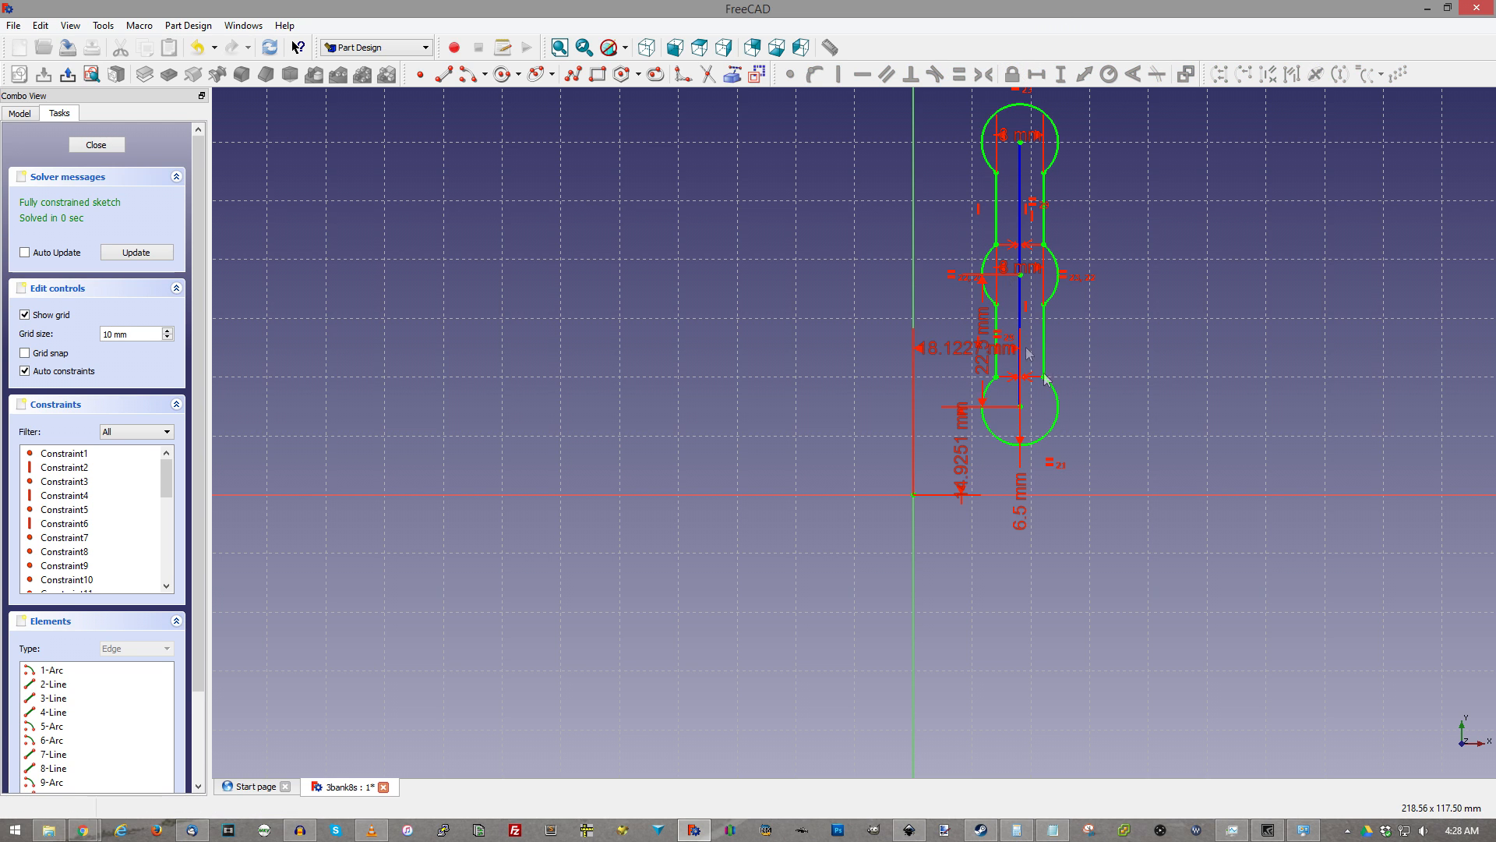
Set both the horizontal and vertical lock distances of the bottom lobe's centre to 0 mm
{"action": "double_click", "coordinate": [950, 357]}
{"action": "type", "text": "0"}
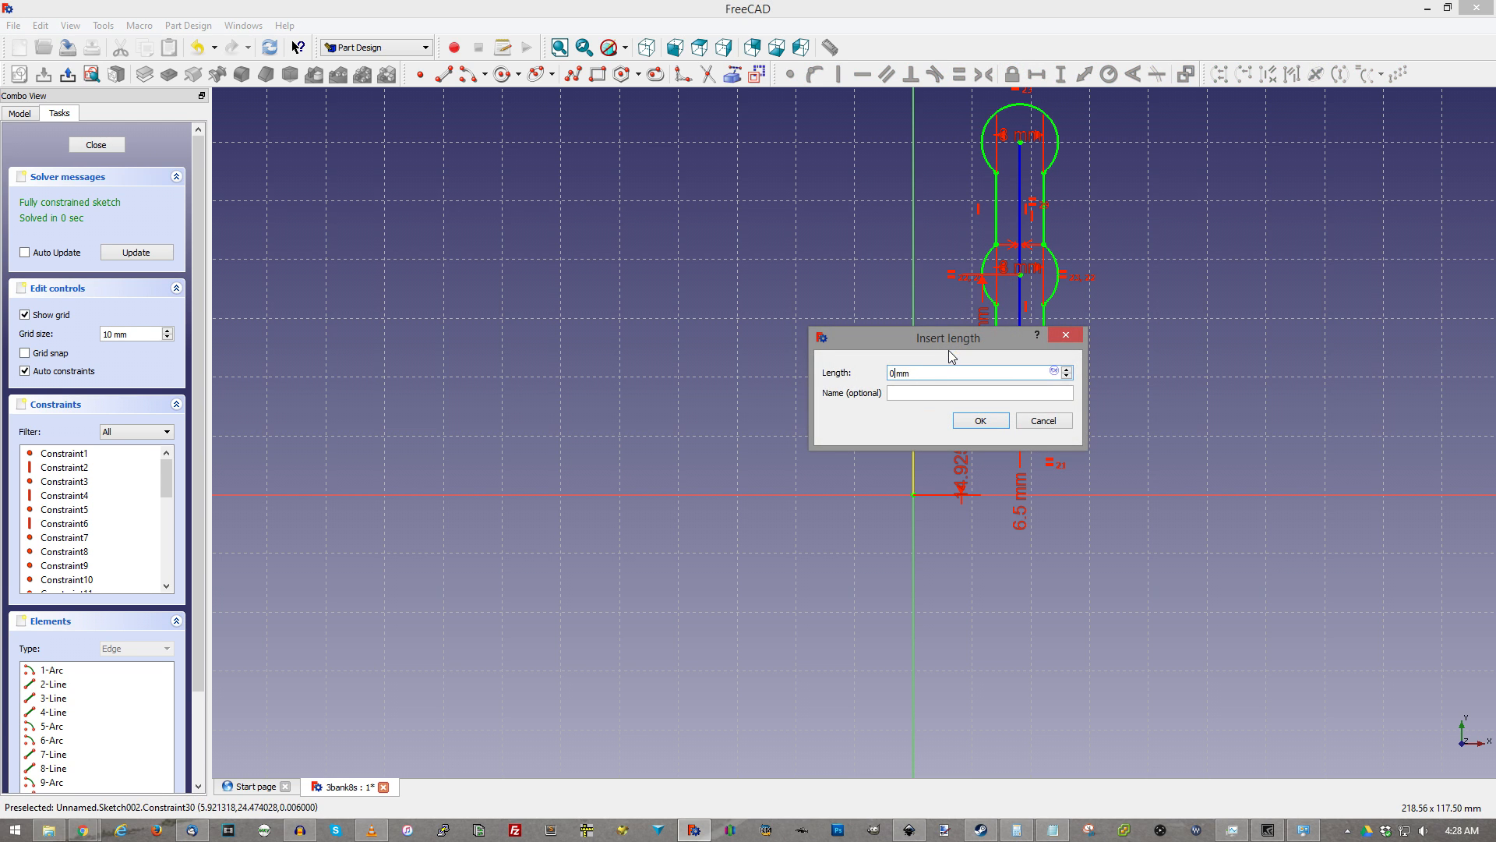
{"action": "left_click", "coordinate": [979, 420]}
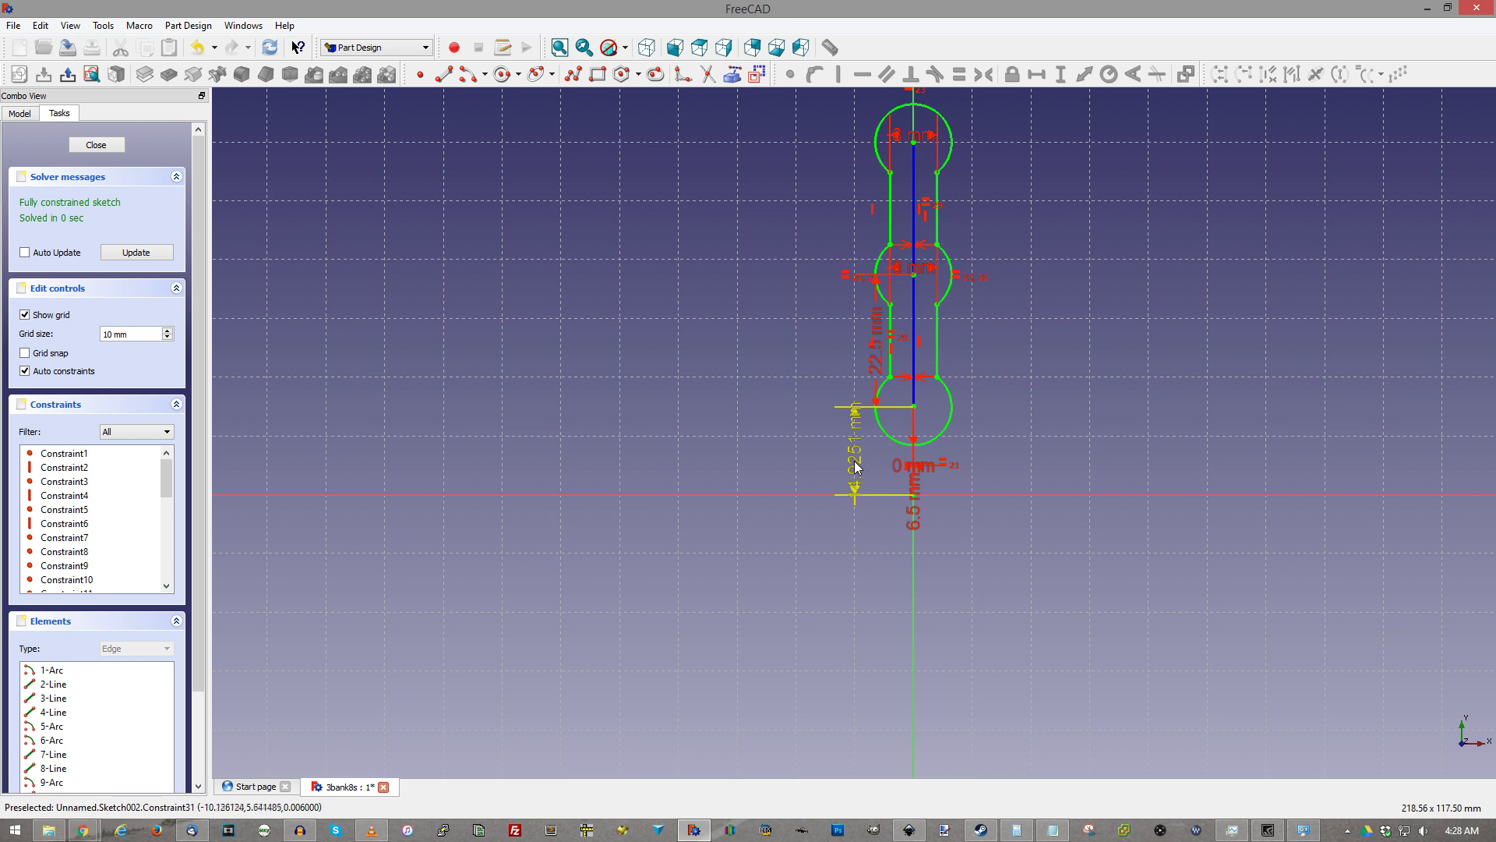
{"action": "double_click", "coordinate": [856, 466]}
{"action": "type", "text": "0"}
{"action": "key", "text": "Return"}
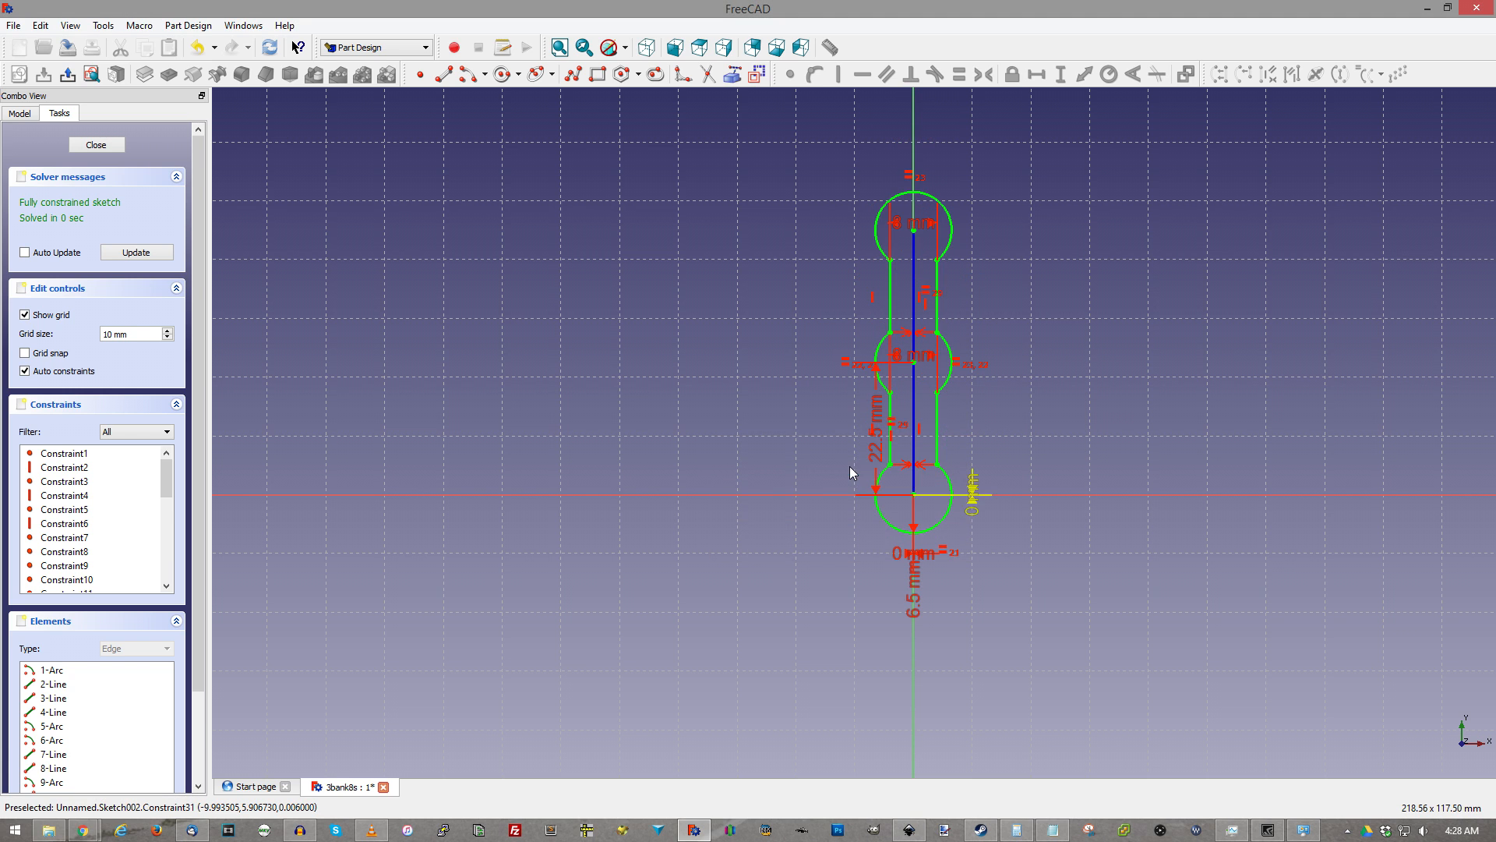
Move the two 0 mm dimension labels away from the bottom lobe, clear of the profile
{"action": "left_click_drag", "start_coordinate": [854, 555], "coordinate": [656, 499]}
{"action": "mouse_move", "coordinate": [972, 494]}
{"action": "left_mouse_down"}
{"action": "mouse_move", "coordinate": [998, 651]}
{"action": "mouse_move", "coordinate": [1080, 752]}
{"action": "left_mouse_up"}
{"action": "scroll", "coordinate": [969, 312], "scroll_direction": "down", "scroll_amount": 6}
{"action": "scroll", "coordinate": [1000, 413], "scroll_direction": "up", "scroll_amount": 6}
{"action": "scroll", "coordinate": [835, 359], "scroll_direction": "down", "scroll_amount": 5}
{"action": "scroll", "coordinate": [764, 207], "scroll_direction": "up", "scroll_amount": 6}
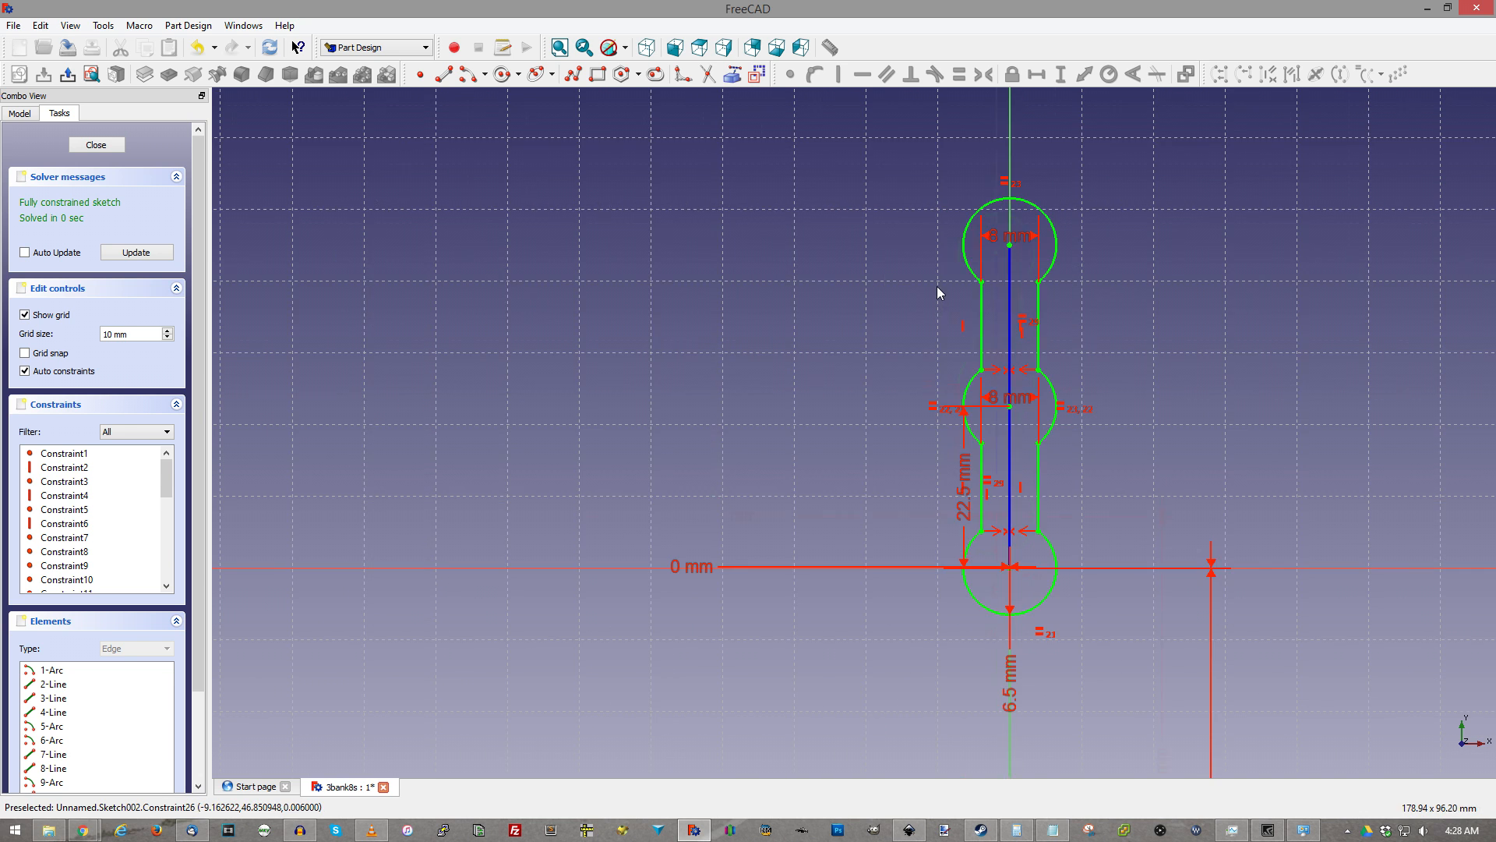
{"action": "scroll", "coordinate": [937, 290], "scroll_direction": "down", "scroll_amount": 4}
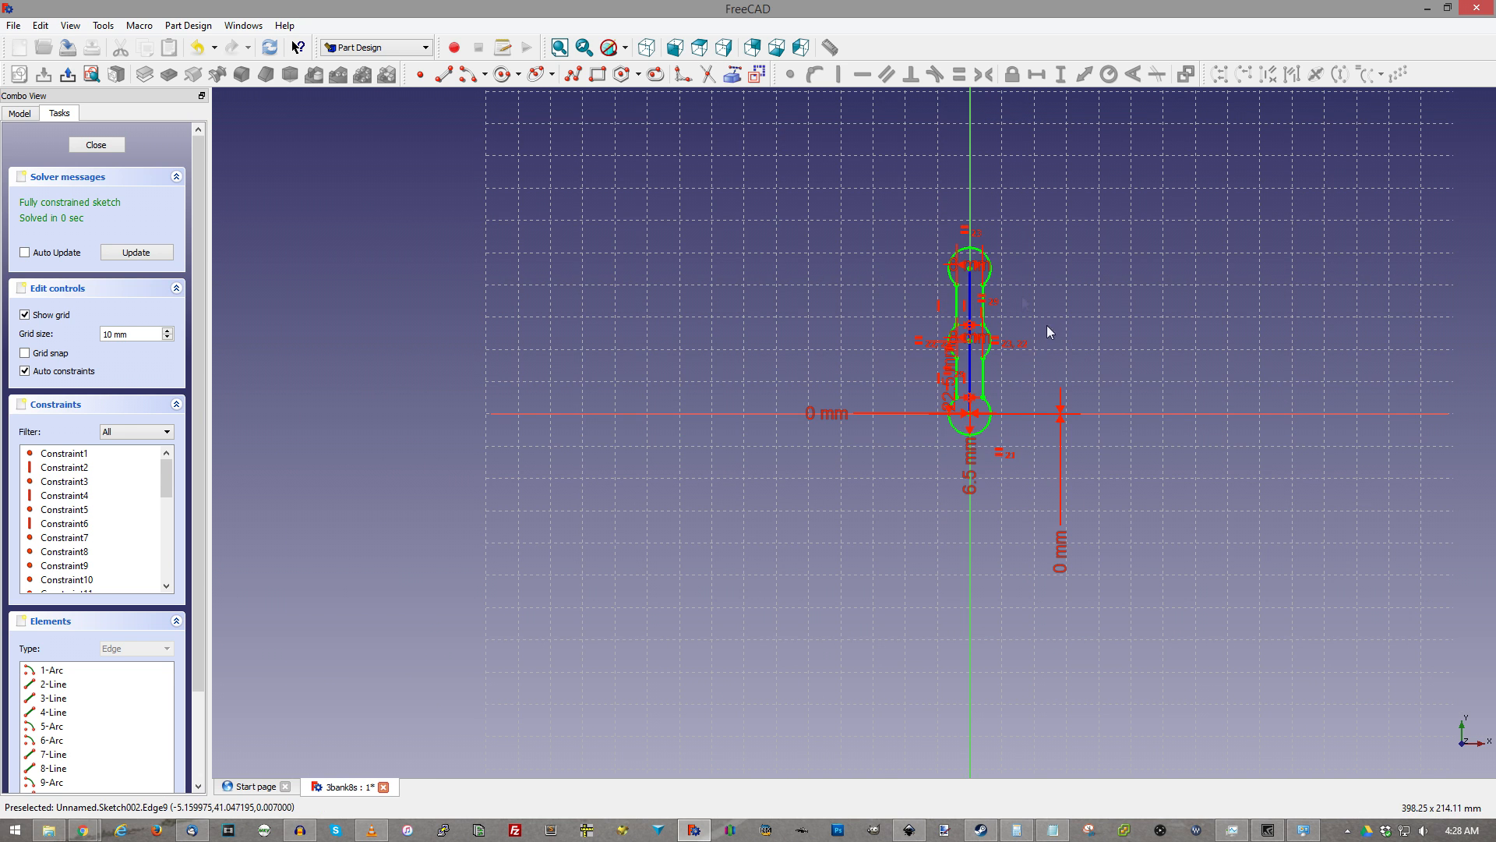
Finish editing the three-lobe sketch and return to the model
{"action": "left_click", "coordinate": [97, 146]}
{"action": "scroll", "coordinate": [737, 302], "scroll_direction": "down", "scroll_amount": 2}
{"action": "scroll", "coordinate": [662, 205], "scroll_direction": "up", "scroll_amount": 1}
{"action": "scroll", "coordinate": [493, 328], "scroll_direction": "down", "scroll_amount": 4}
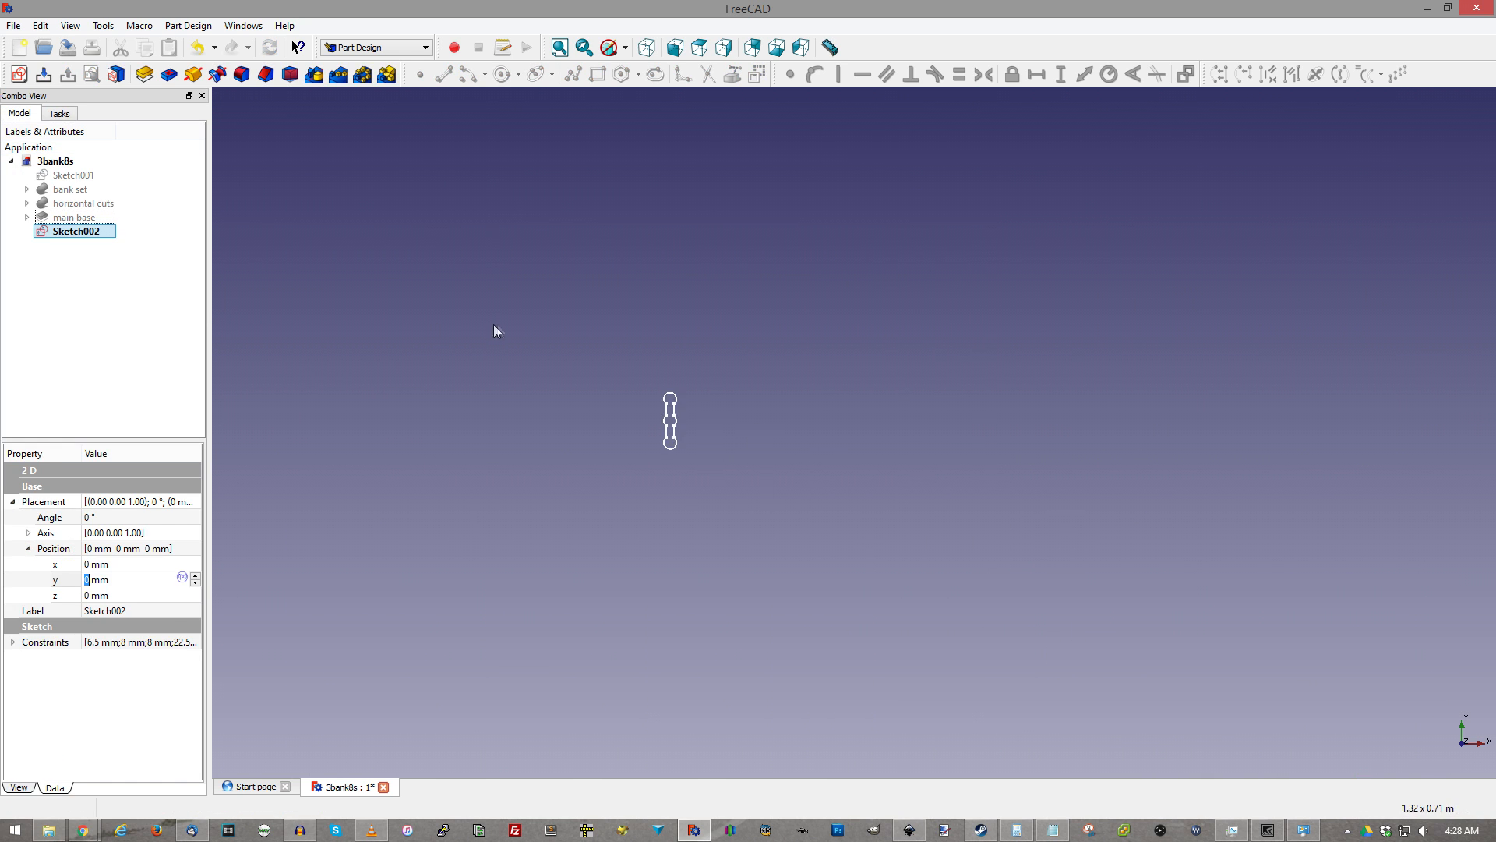
Make the main base visible together with the sketch
{"action": "left_click", "coordinate": [75, 217]}
{"action": "right_click", "coordinate": [67, 218]}
{"action": "left_click", "coordinate": [119, 292]}
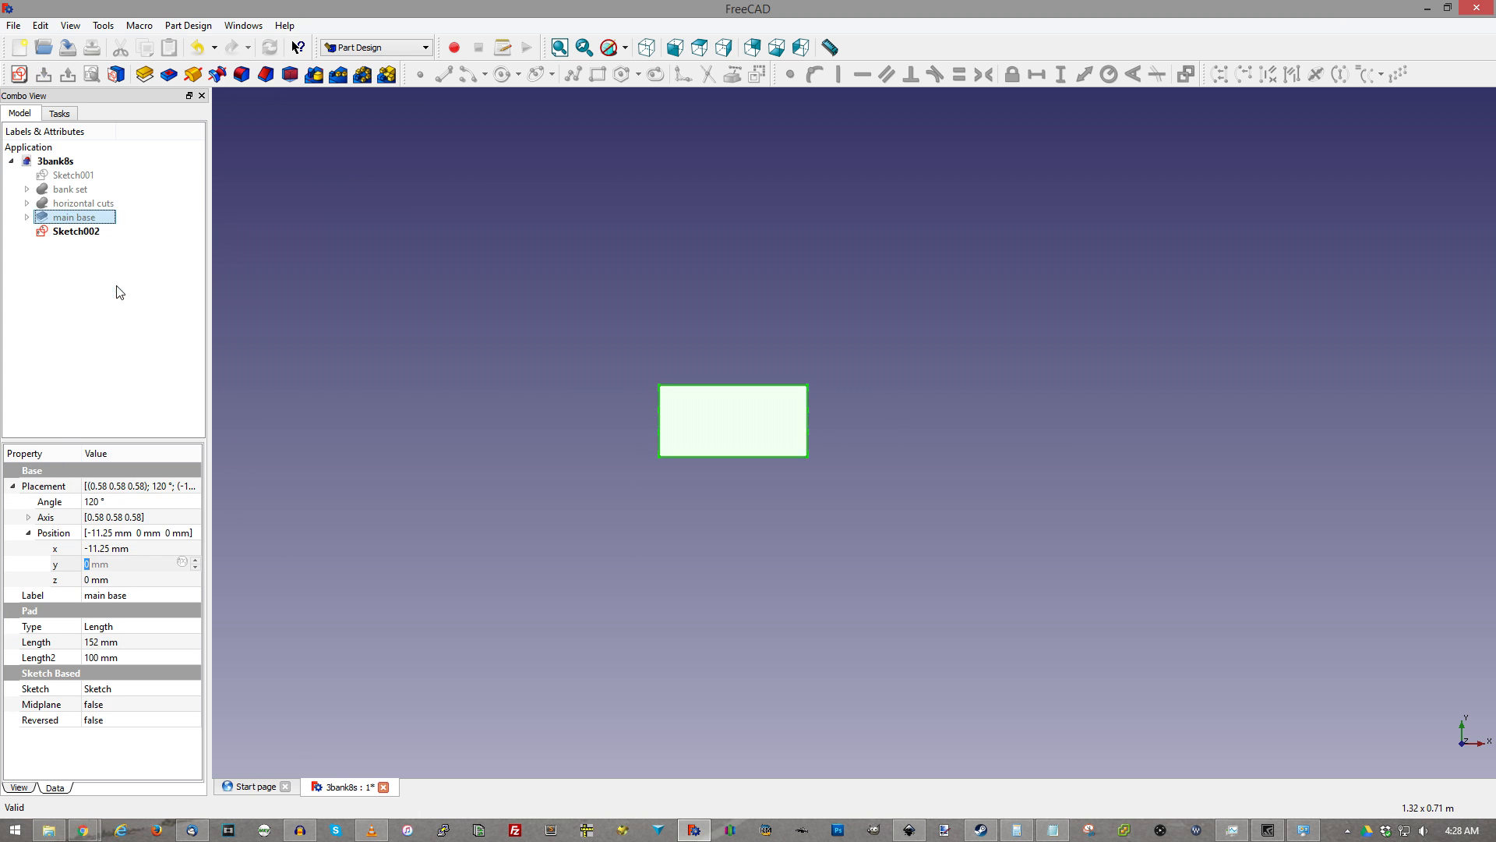
{"action": "scroll", "coordinate": [733, 460], "scroll_direction": "up", "scroll_amount": 3}
{"action": "scroll", "coordinate": [330, 308], "scroll_direction": "up", "scroll_amount": 3}
{"action": "scroll", "coordinate": [525, 303], "scroll_direction": "down", "scroll_amount": 1}
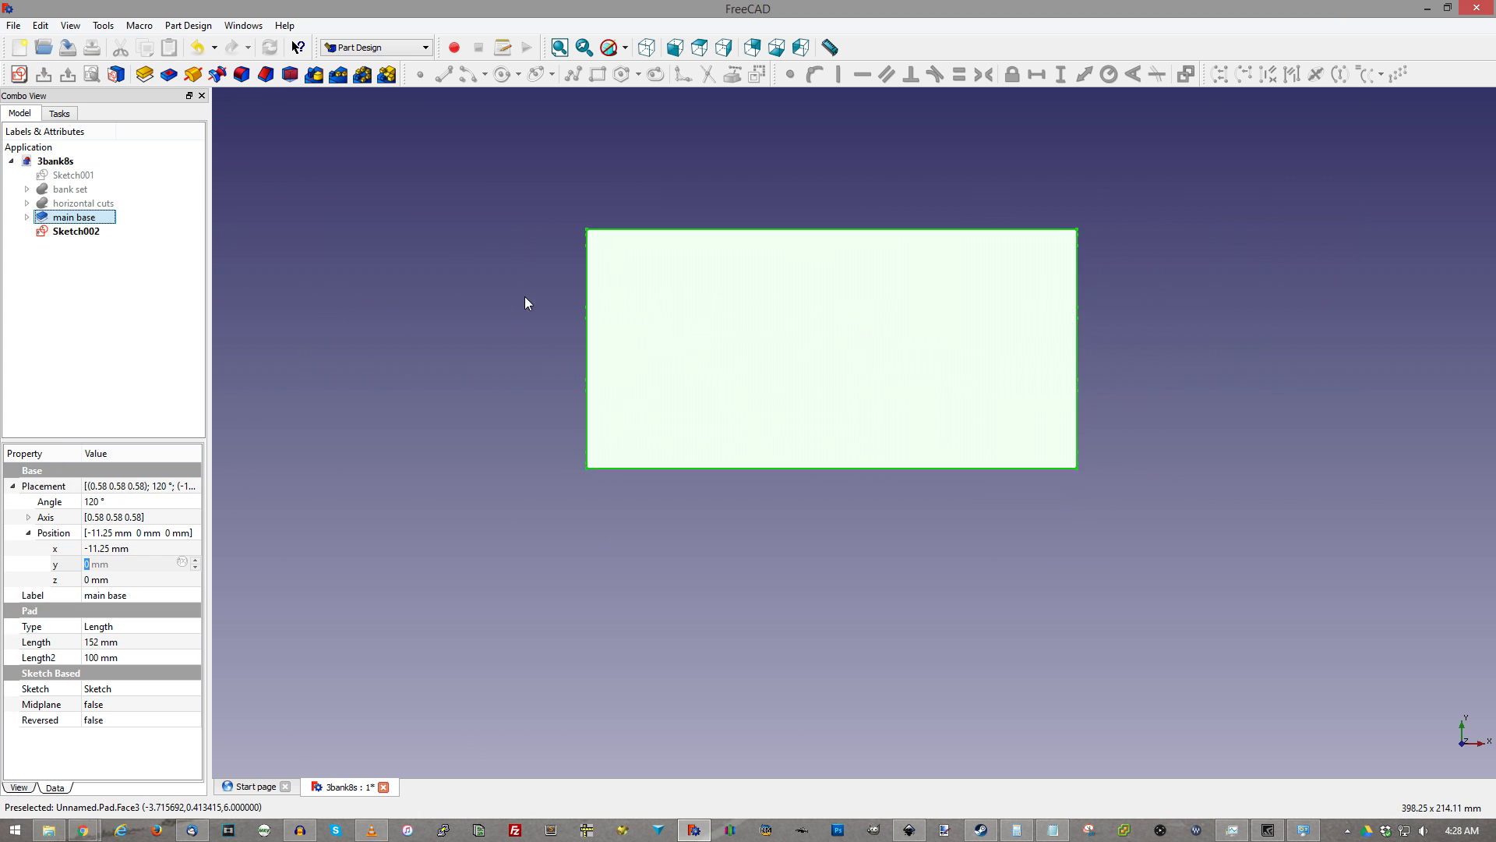
Map Sketch001 onto the large top face of the main base
{"action": "middle_click_drag", "start_coordinate": [482, 322], "coordinate": [513, 241]}
{"action": "left_click", "coordinate": [552, 244]}
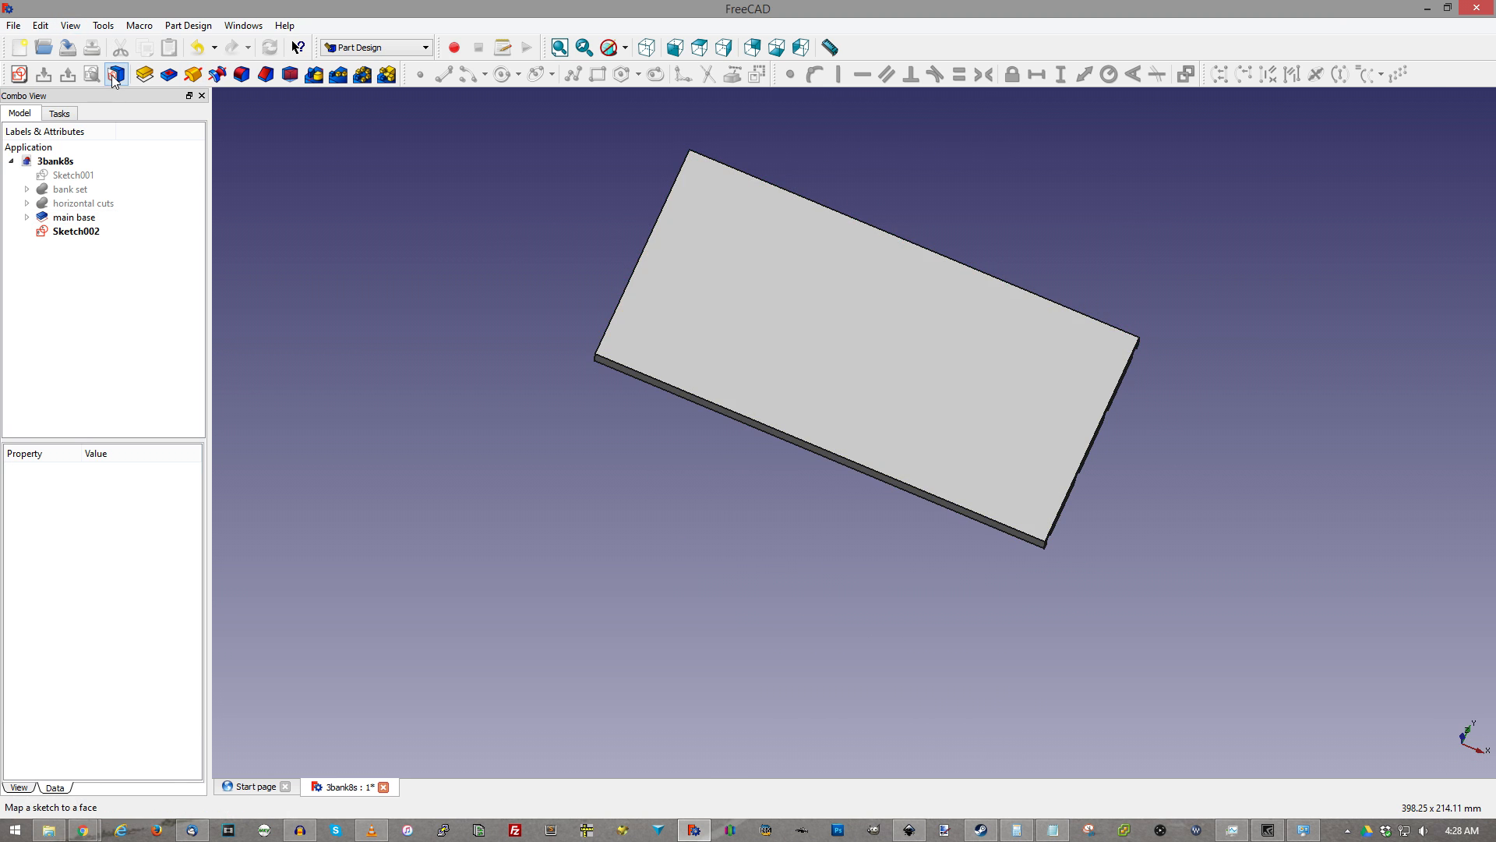
{"action": "left_click", "coordinate": [783, 299]}
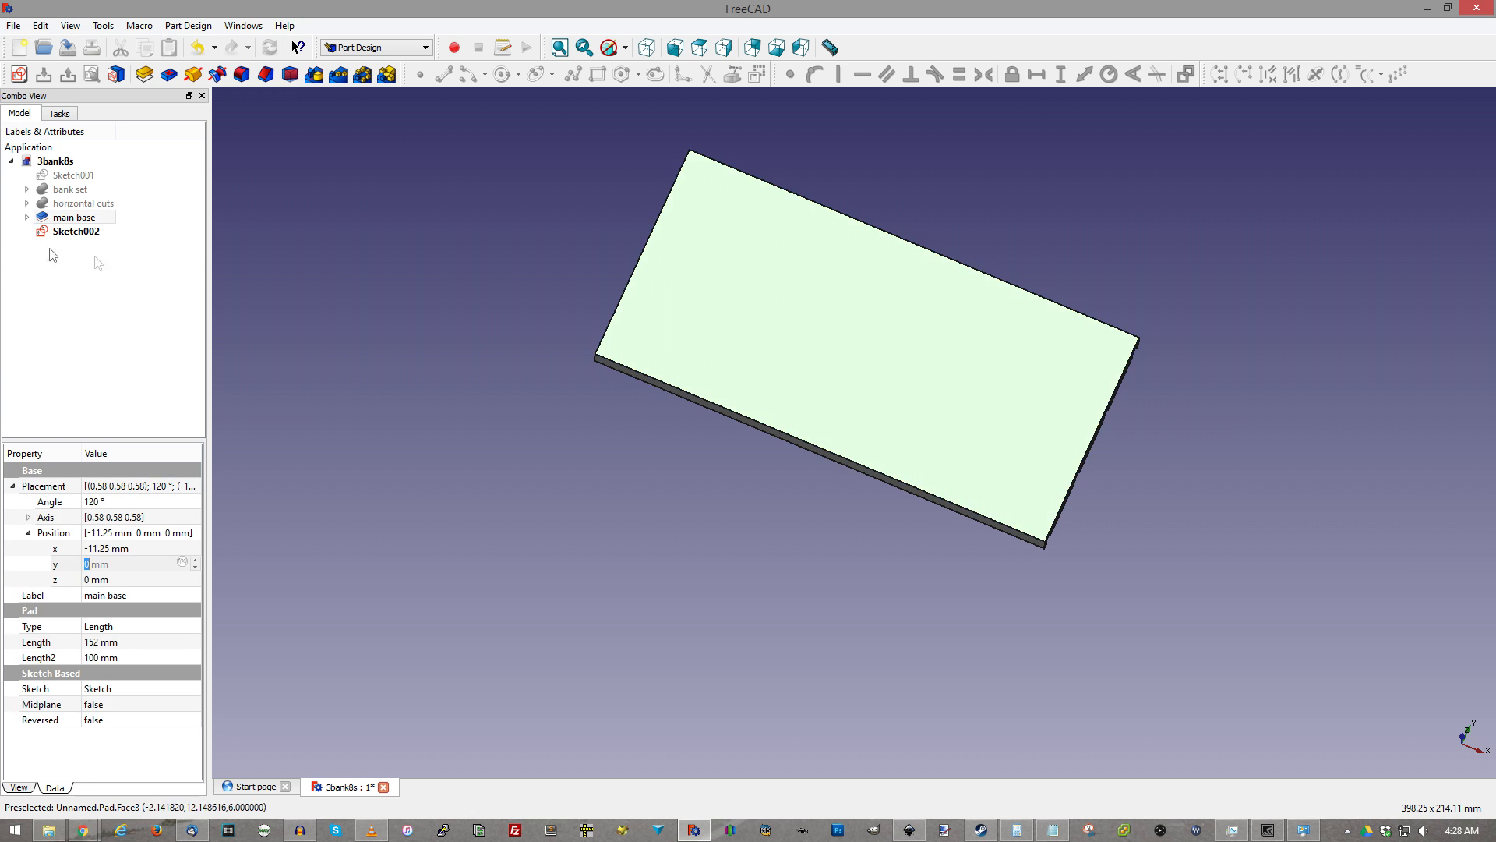
{"action": "left_click", "coordinate": [551, 418]}
{"action": "left_click", "coordinate": [738, 300]}
{"action": "left_click", "coordinate": [632, 444]}
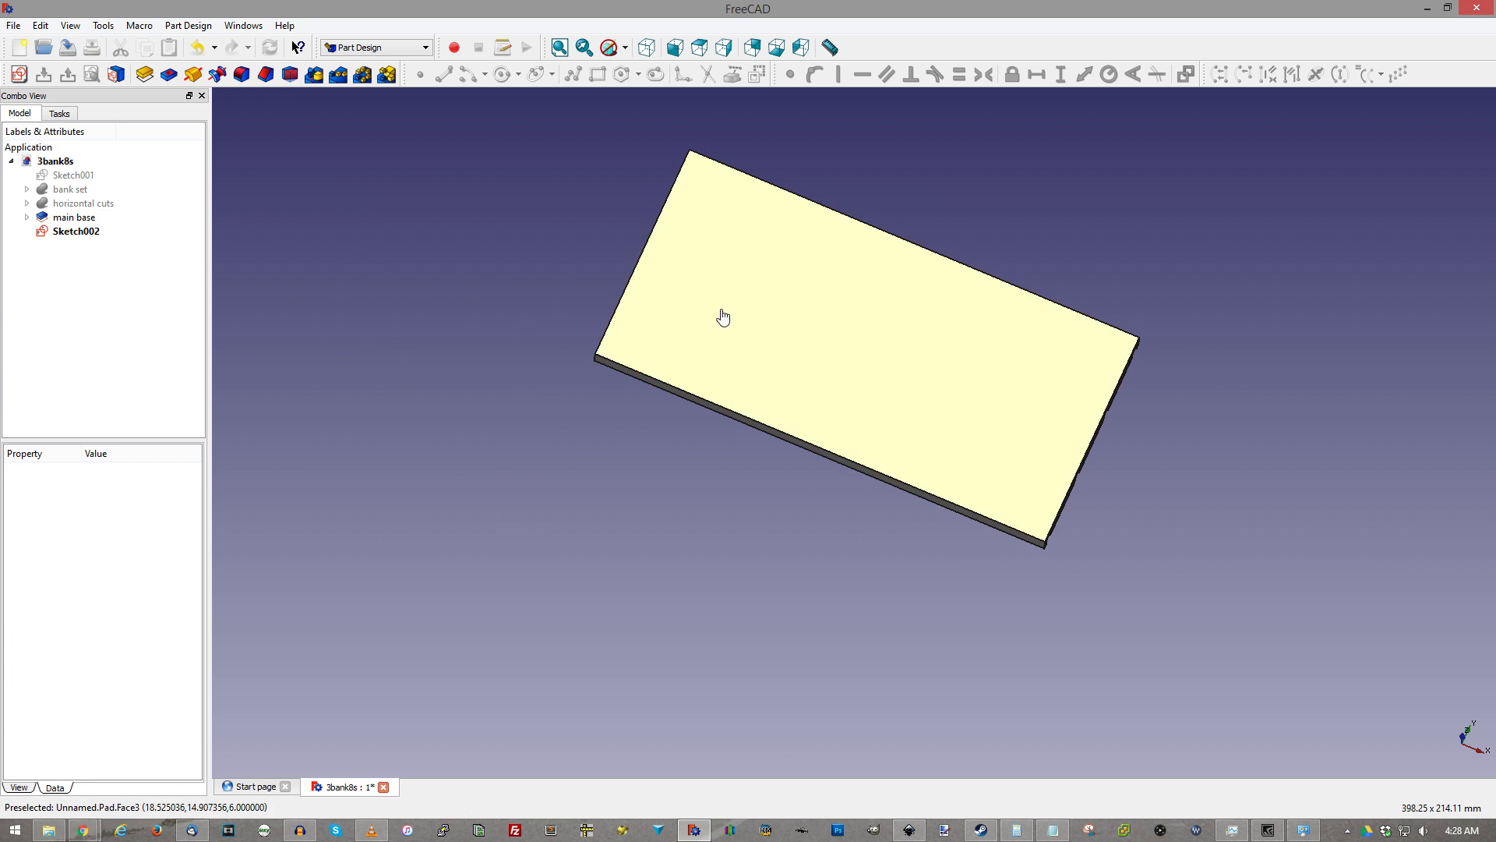
{"action": "left_click", "coordinate": [718, 312]}
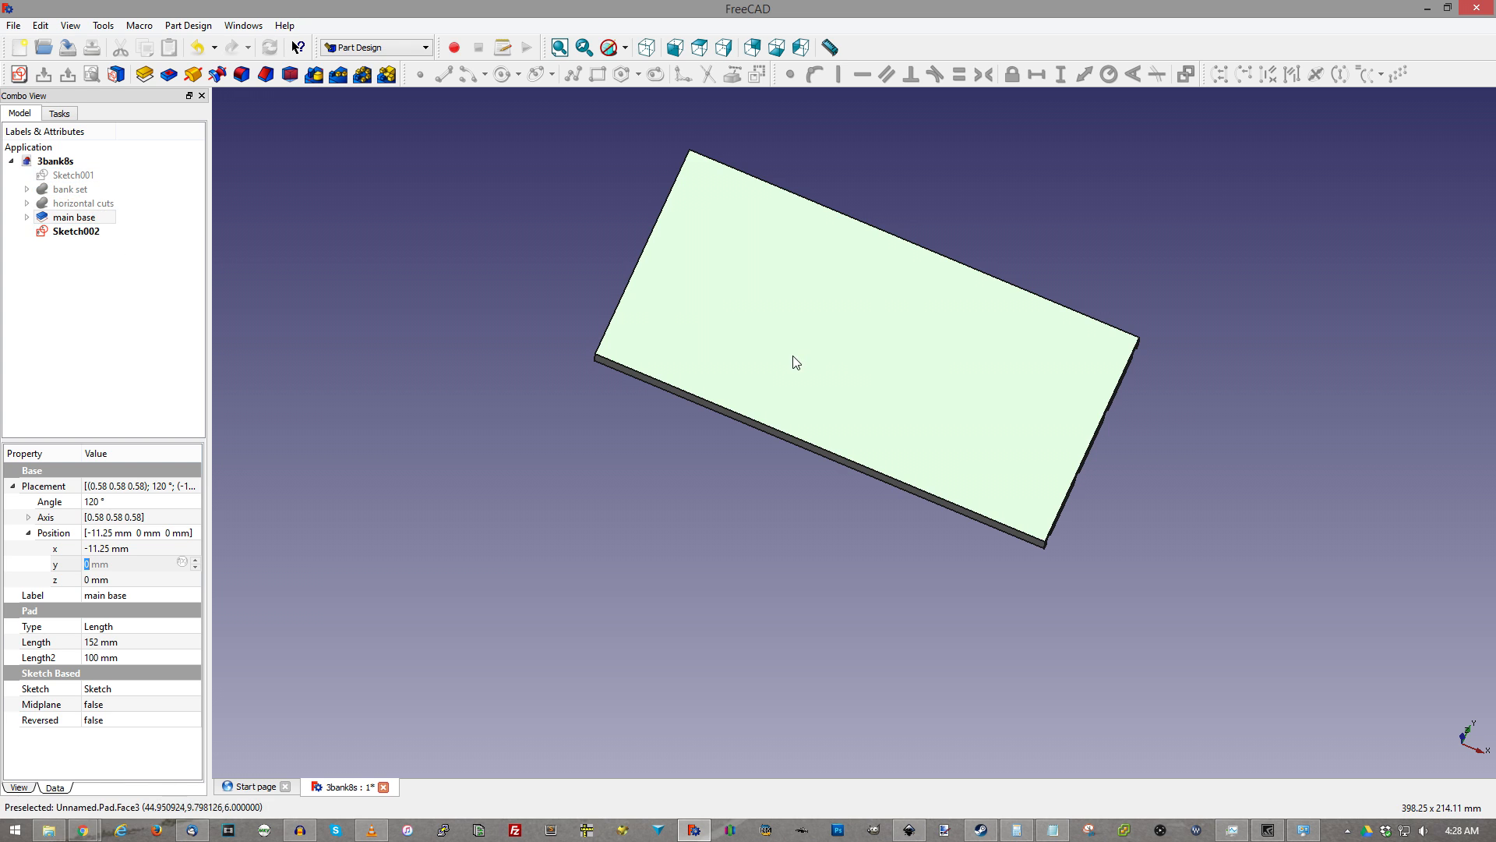
{"action": "left_click", "coordinate": [116, 75]}
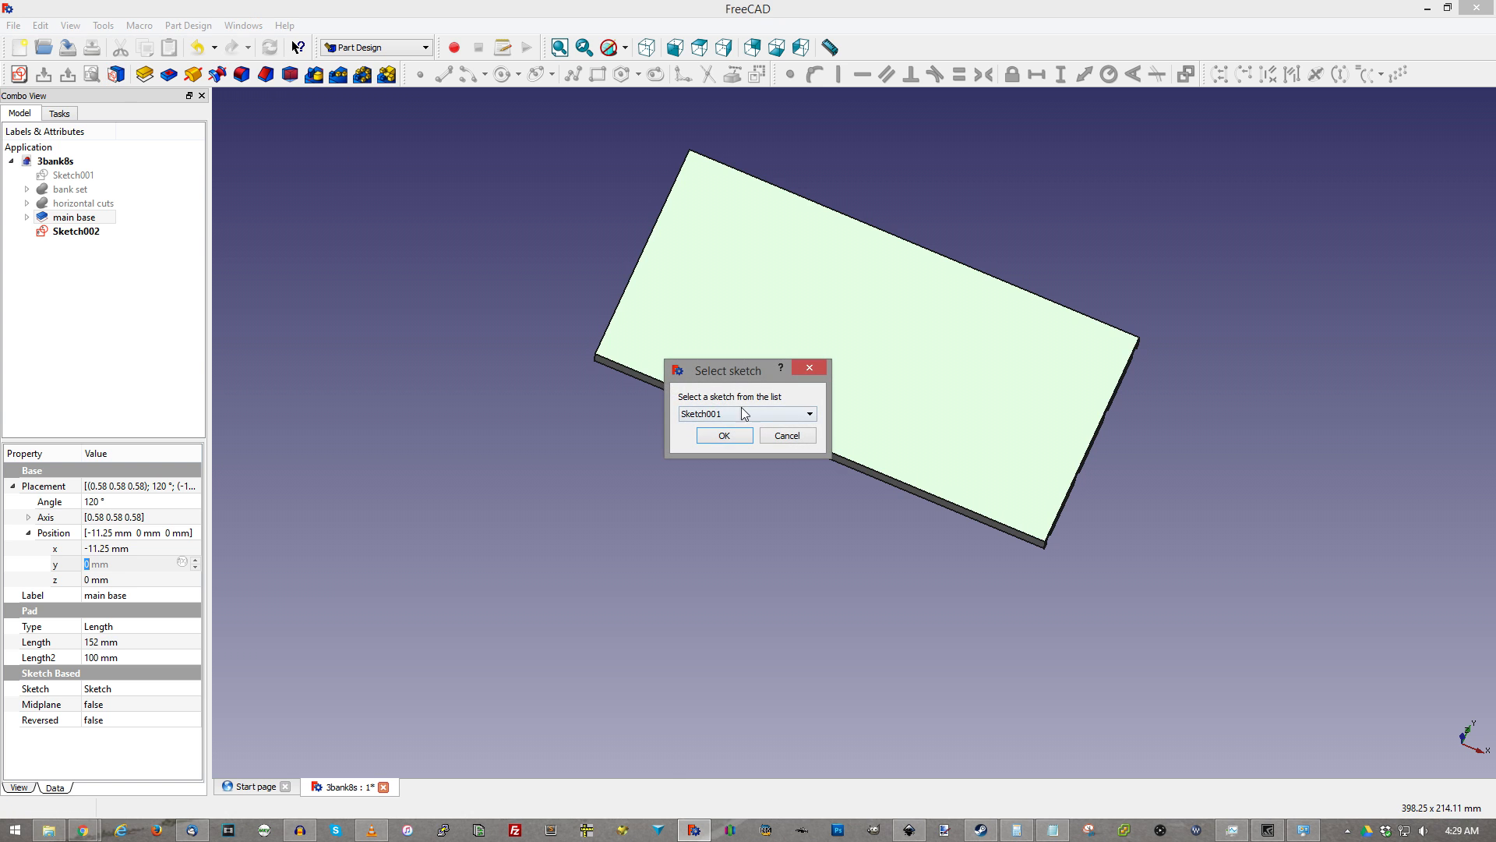
{"action": "left_click", "coordinate": [719, 435]}
Move the 0 mm, 6.5 mm and both 8 mm dimension labels away from the mapped lobe profile
{"action": "scroll", "coordinate": [736, 334], "scroll_direction": "down", "scroll_amount": 3}
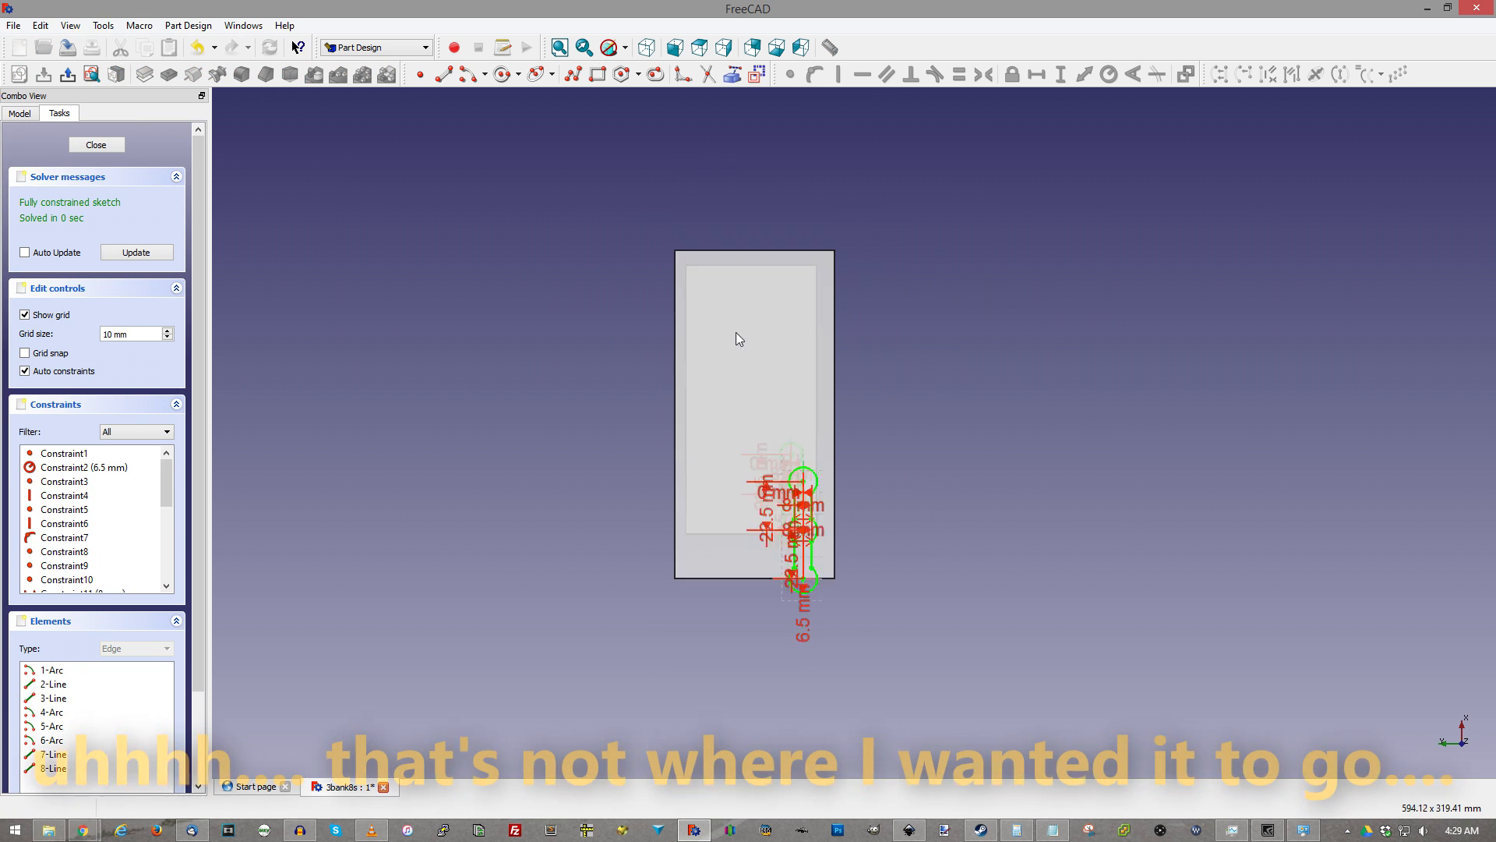
{"action": "scroll", "coordinate": [787, 530], "scroll_direction": "up", "scroll_amount": 7}
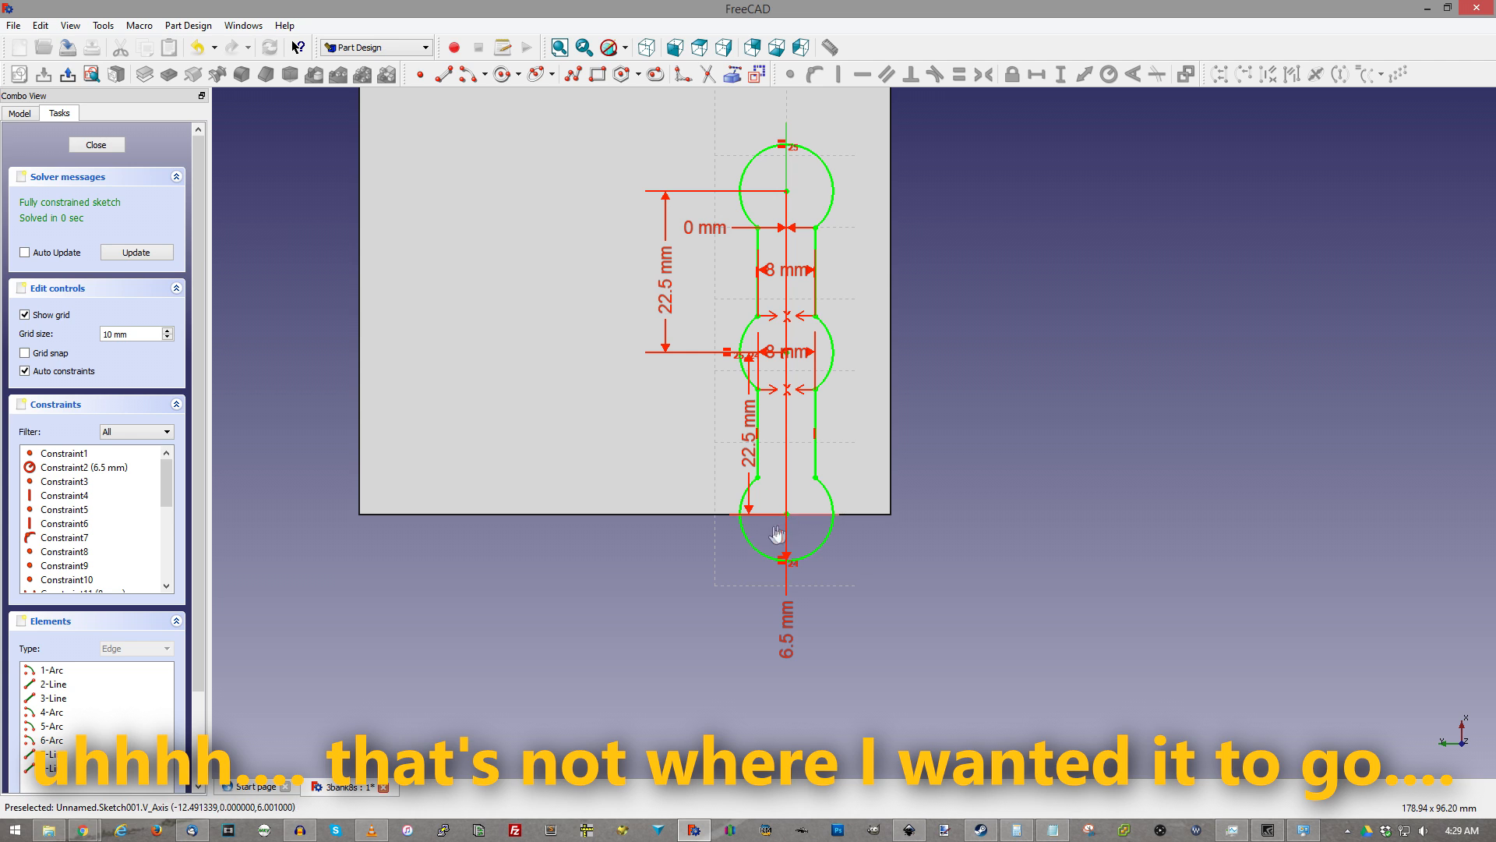
{"action": "mouse_move", "coordinate": [708, 228]}
{"action": "left_mouse_down"}
{"action": "mouse_move", "coordinate": [463, 433]}
{"action": "mouse_move", "coordinate": [457, 477]}
{"action": "left_mouse_up"}
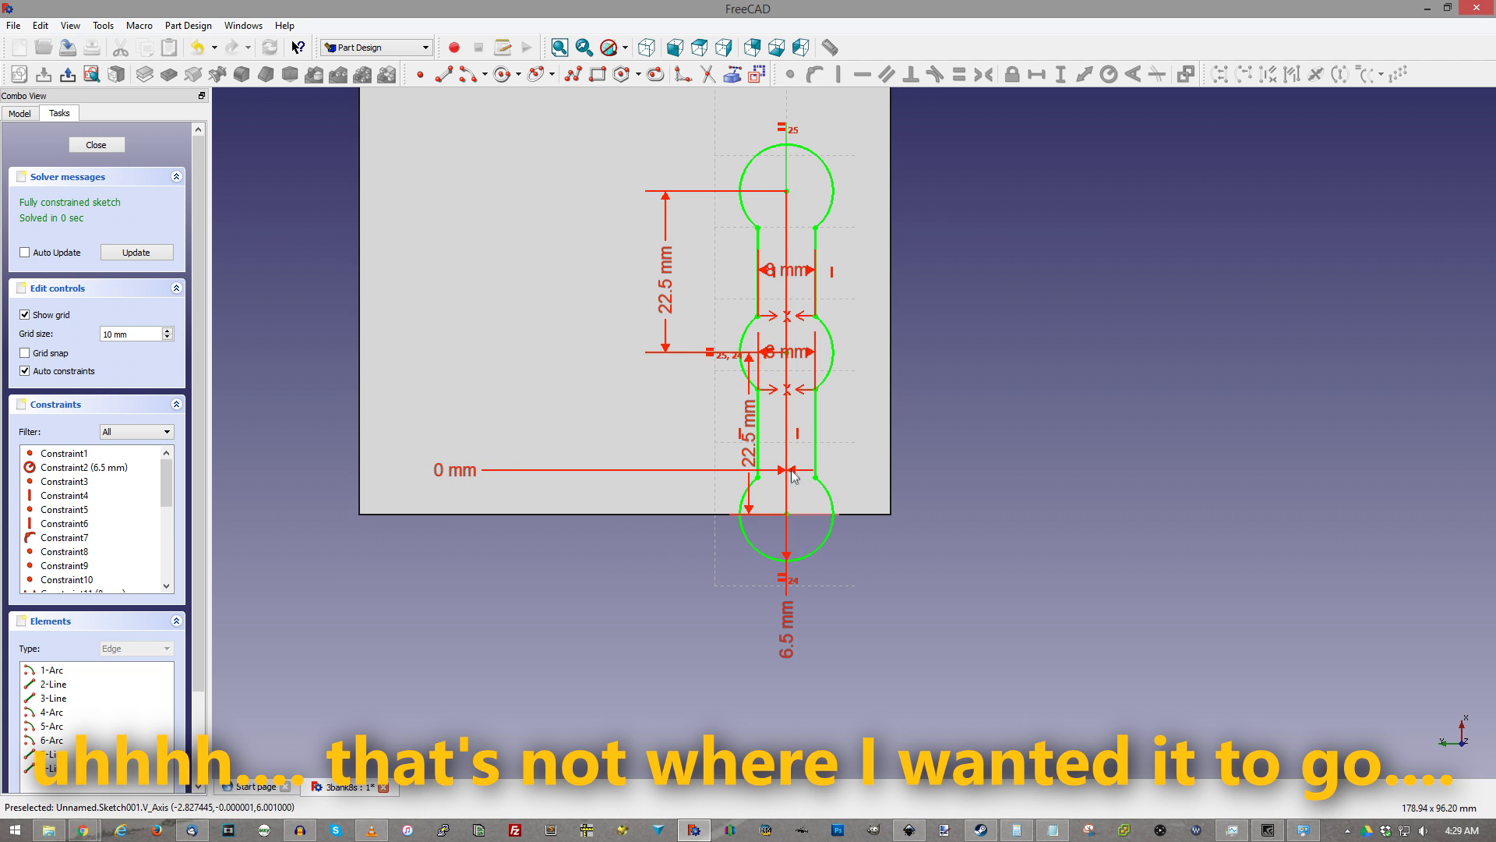
{"action": "left_click_drag", "start_coordinate": [789, 619], "coordinate": [873, 629]}
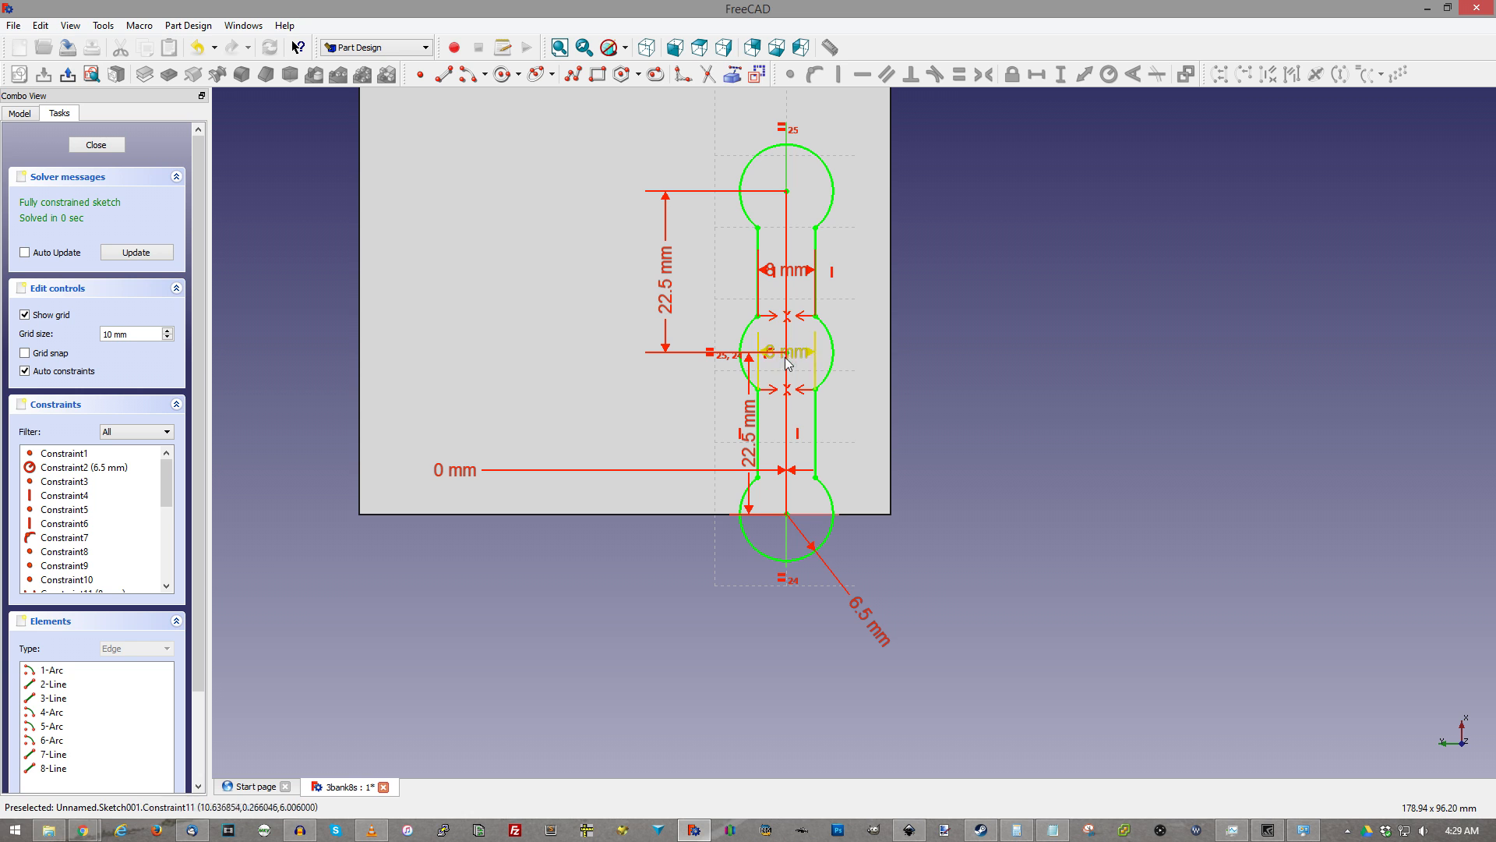
{"action": "left_click_drag", "start_coordinate": [787, 355], "coordinate": [902, 437]}
{"action": "left_click_drag", "start_coordinate": [783, 273], "coordinate": [965, 296]}
{"action": "scroll", "coordinate": [942, 316], "scroll_direction": "down", "scroll_amount": 3}
{"action": "scroll", "coordinate": [865, 357], "scroll_direction": "up", "scroll_amount": 3}
{"action": "scroll", "coordinate": [859, 357], "scroll_direction": "down", "scroll_amount": 3}
{"action": "scroll", "coordinate": [869, 248], "scroll_direction": "up", "scroll_amount": 2}
{"action": "left_click_drag", "start_coordinate": [822, 454], "coordinate": [1064, 466]}
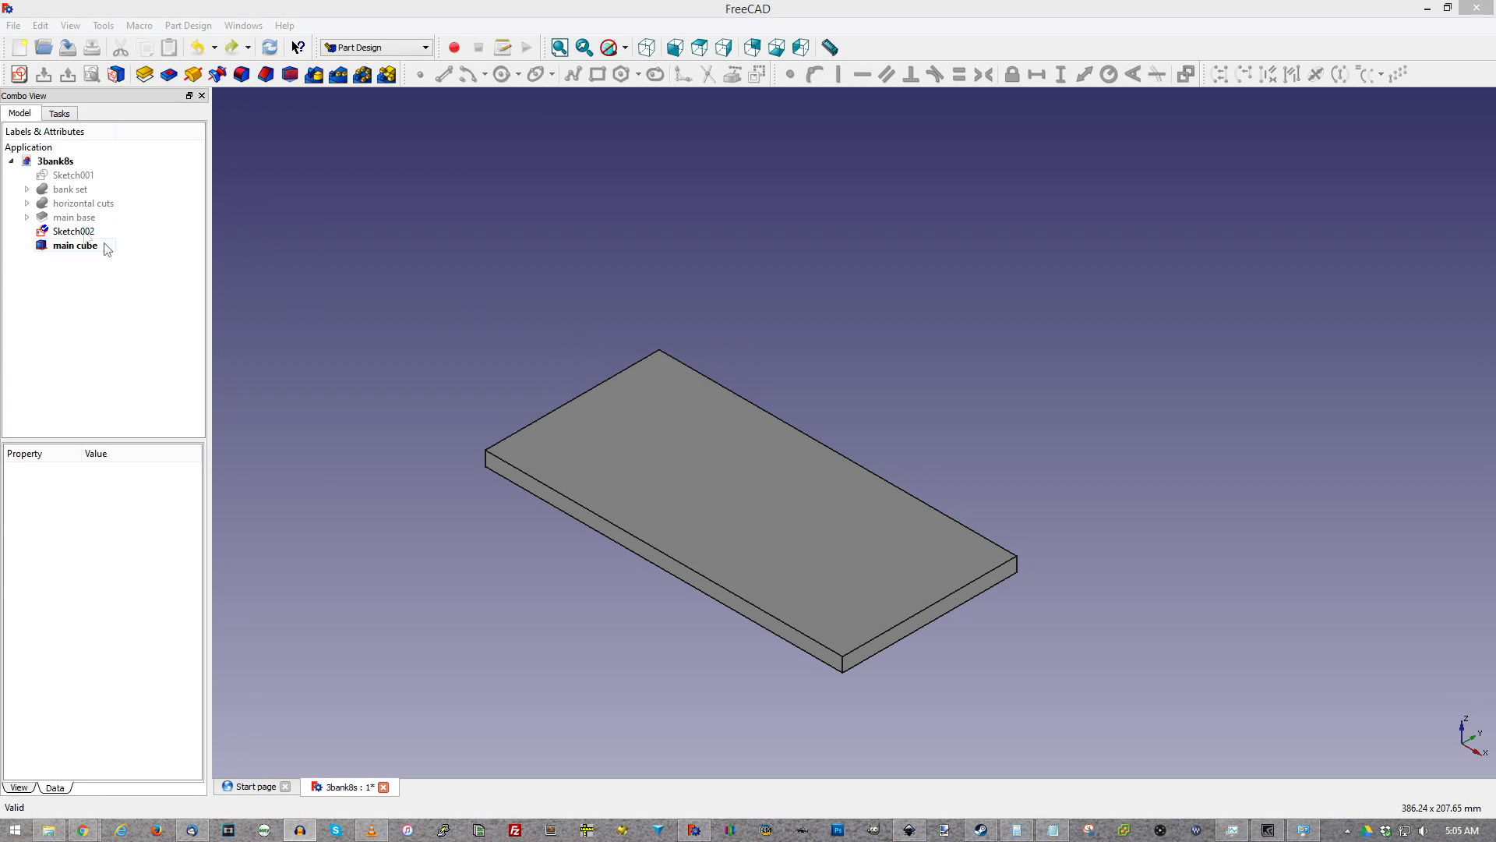
Show the main base briefly to compare it with the main cube, hide it again and select the main cube
{"action": "left_click", "coordinate": [78, 217]}
{"action": "right_click", "coordinate": [85, 218]}
{"action": "key", "text": "Escape"}
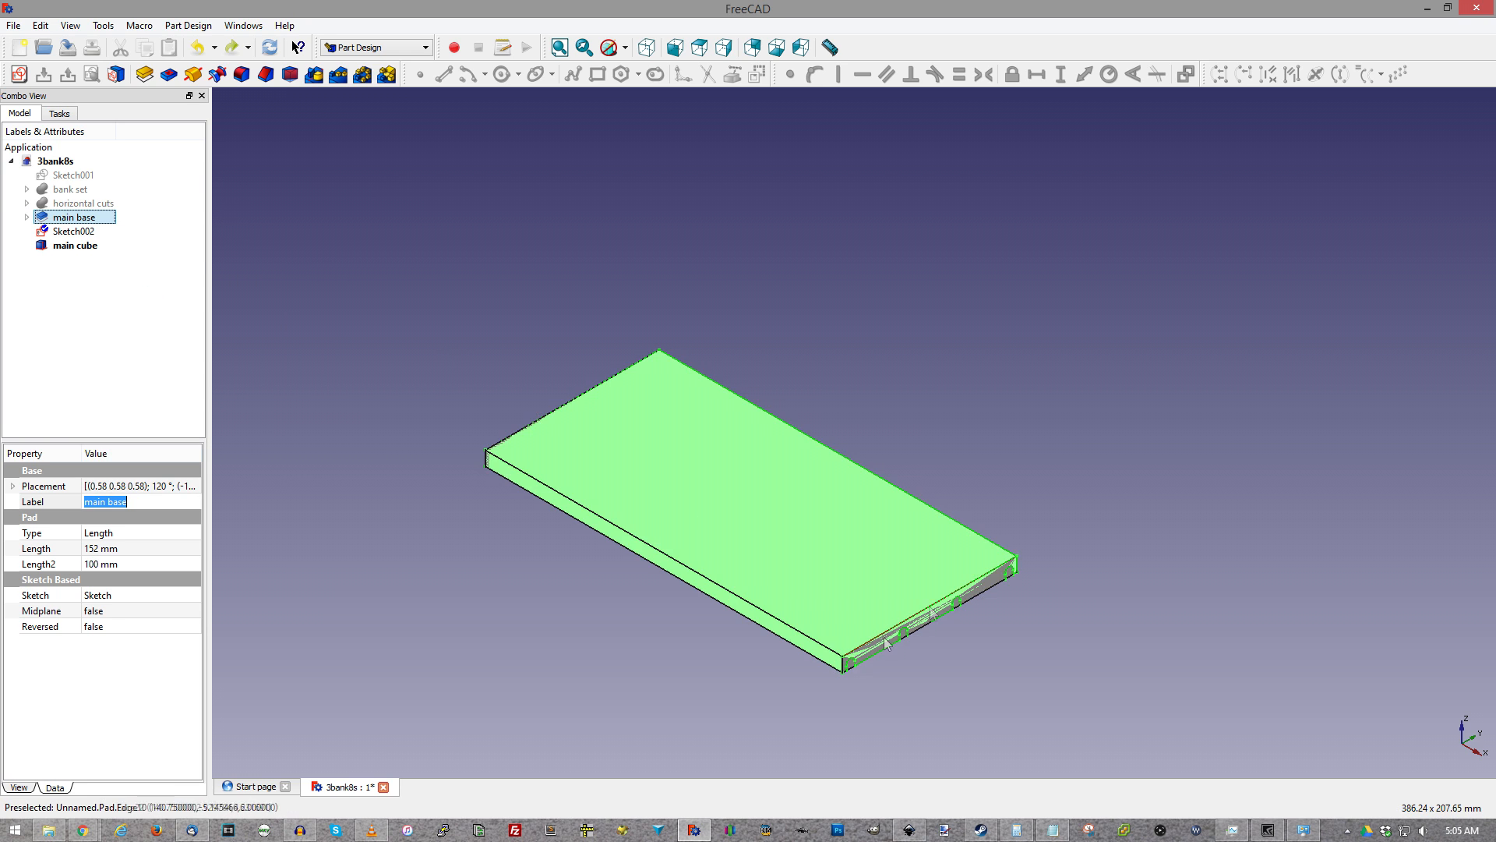
{"action": "right_click", "coordinate": [78, 218]}
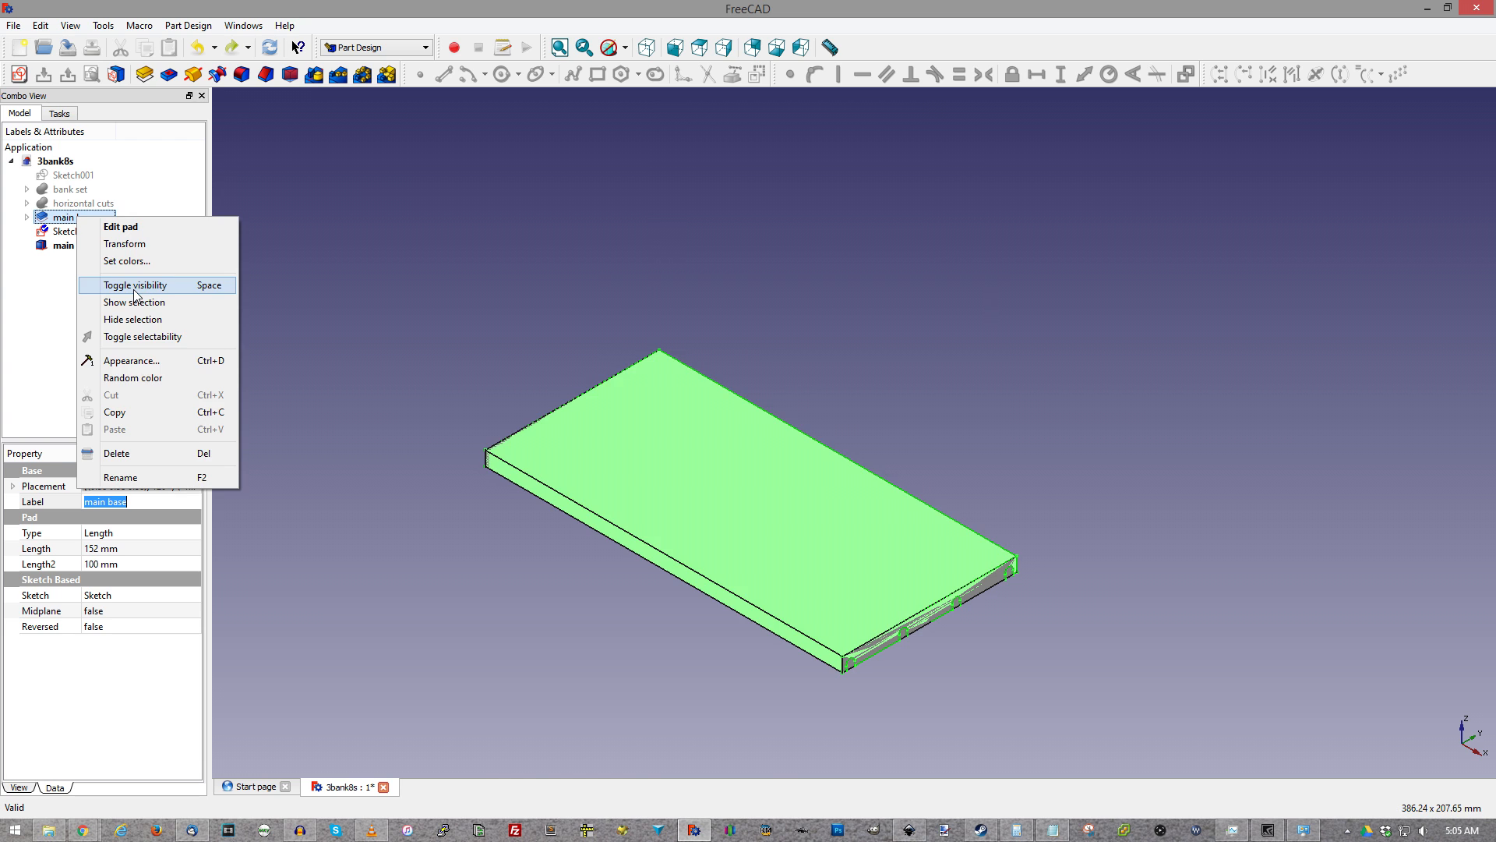
{"action": "left_click", "coordinate": [129, 285]}
{"action": "left_click", "coordinate": [67, 247]}
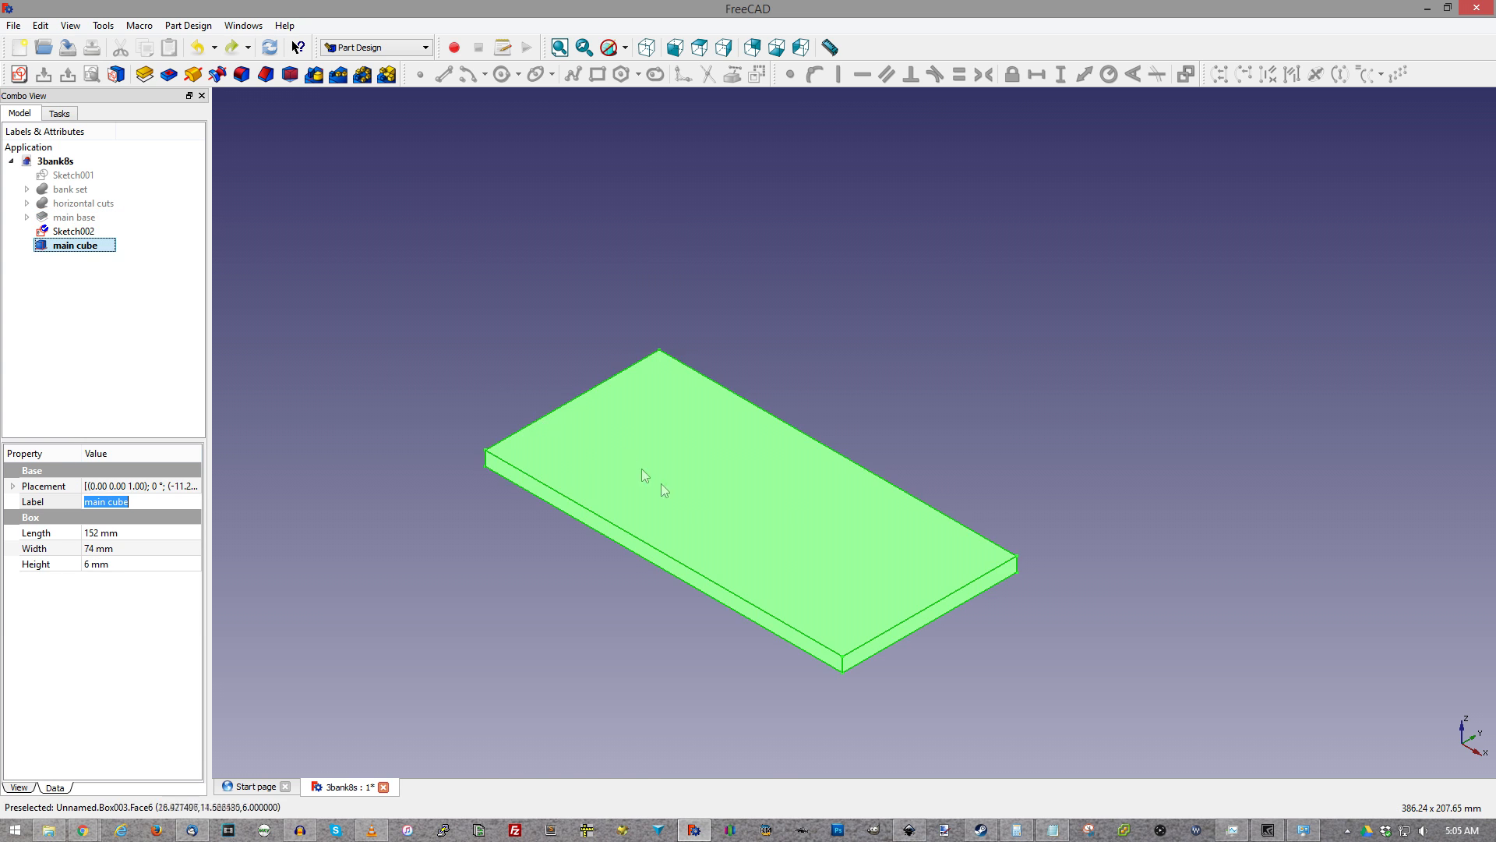
Map Sketch002 with the three-lobe profile onto the large top face of the main cube
{"action": "scroll", "coordinate": [666, 477], "scroll_direction": "down", "scroll_amount": 3}
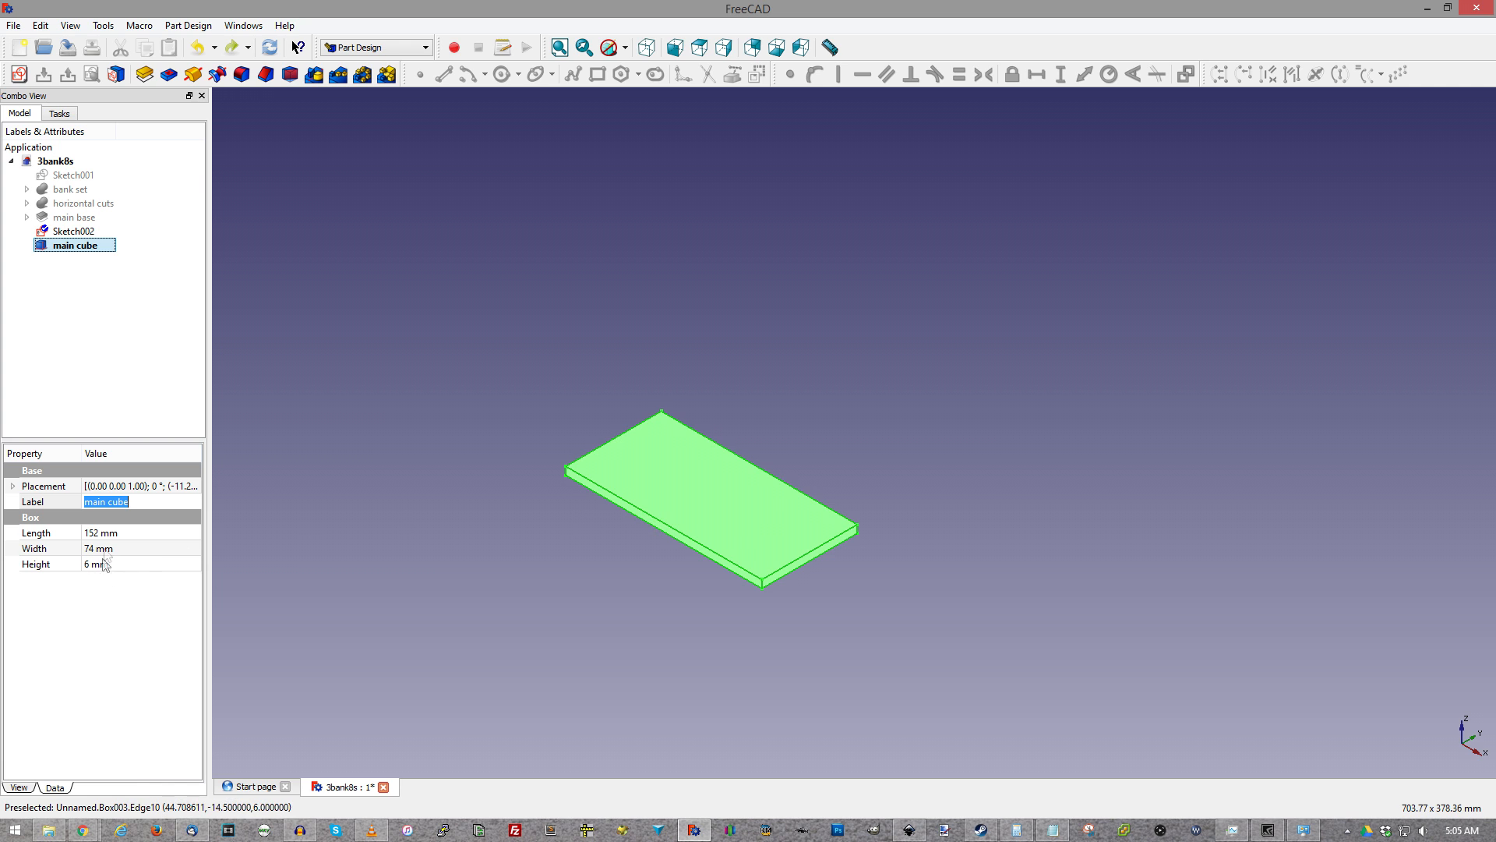
{"action": "left_click", "coordinate": [78, 232]}
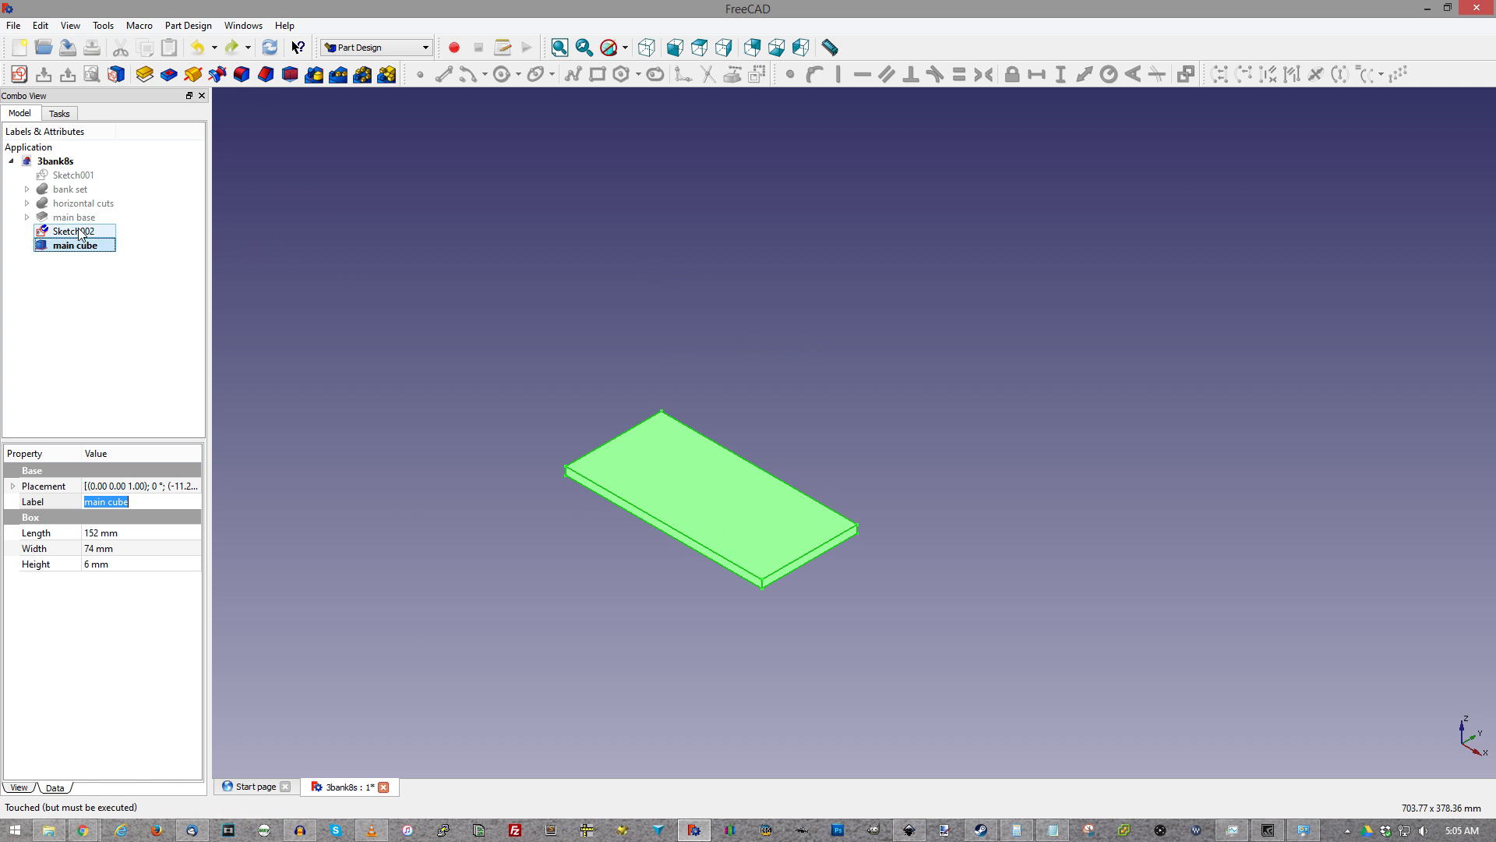
{"action": "left_click", "coordinate": [427, 382]}
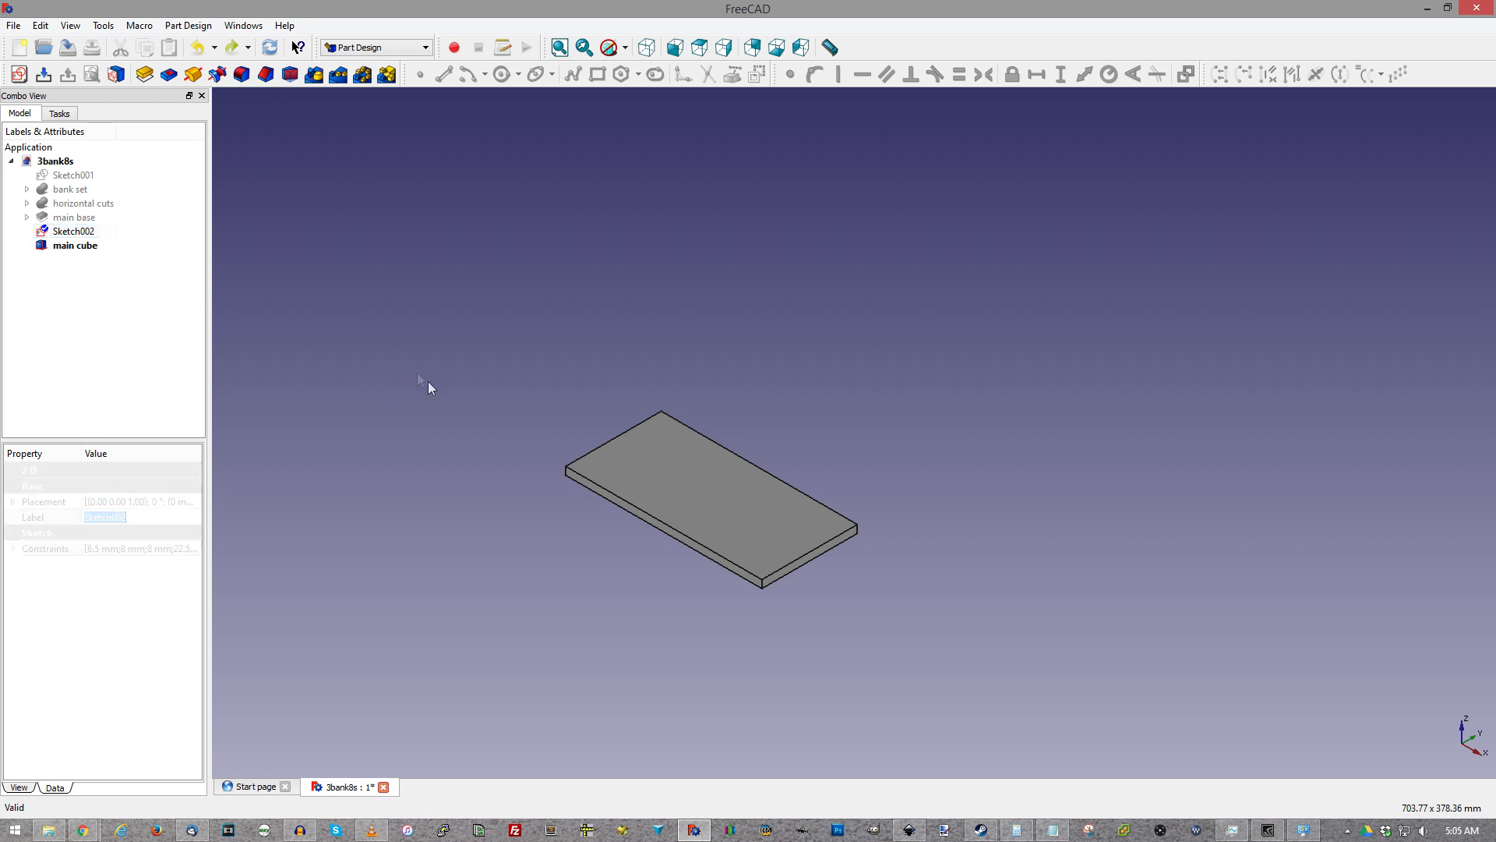
{"action": "left_click", "coordinate": [663, 480]}
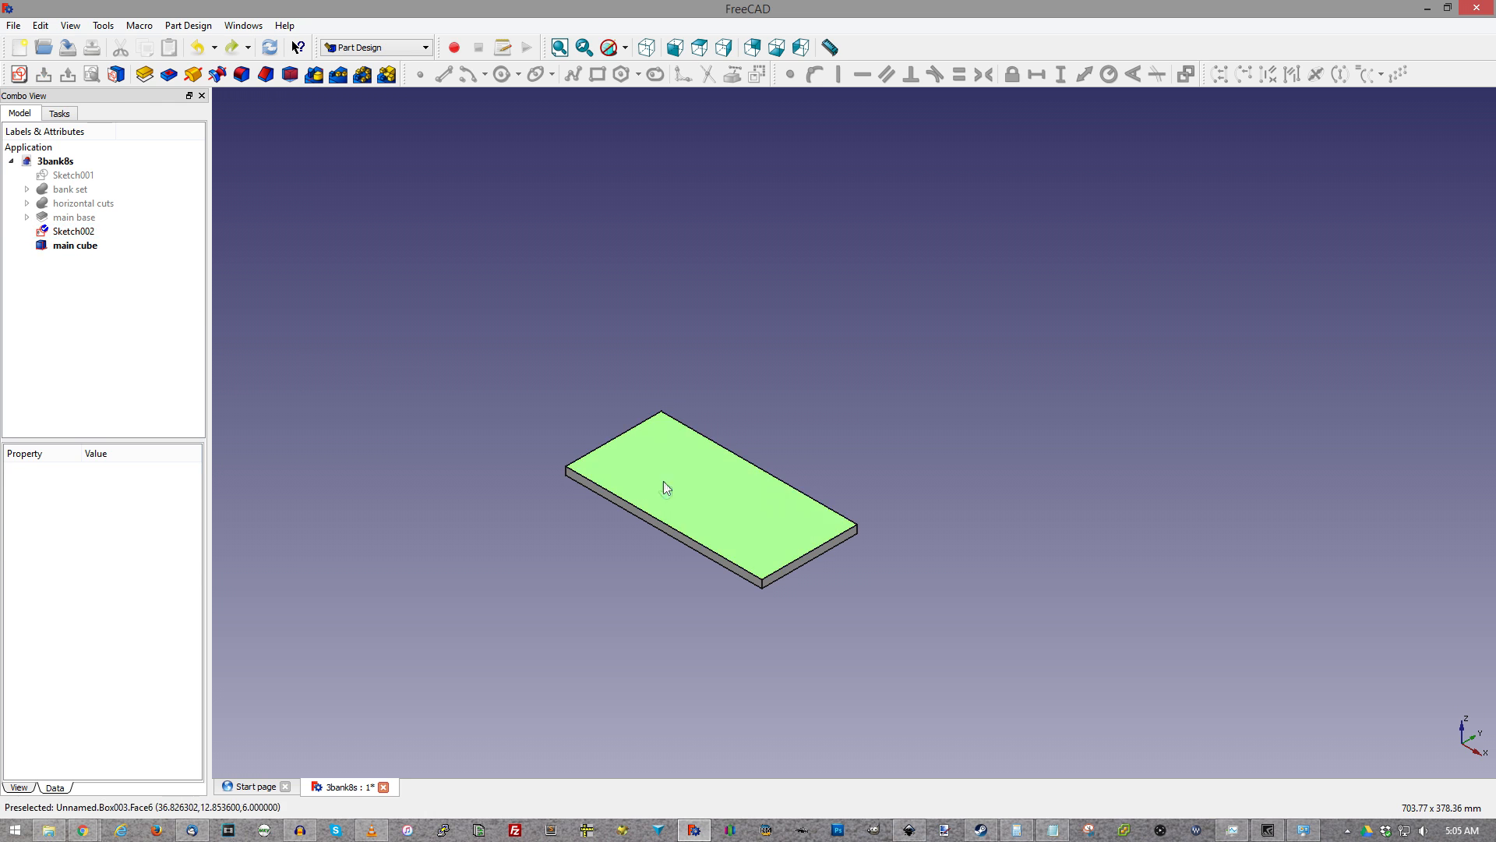
{"action": "left_click", "coordinate": [117, 74]}
{"action": "left_click", "coordinate": [780, 414]}
{"action": "left_click", "coordinate": [720, 446]}
{"action": "left_click", "coordinate": [724, 435]}
{"action": "scroll", "coordinate": [770, 523], "scroll_direction": "up", "scroll_amount": 8}
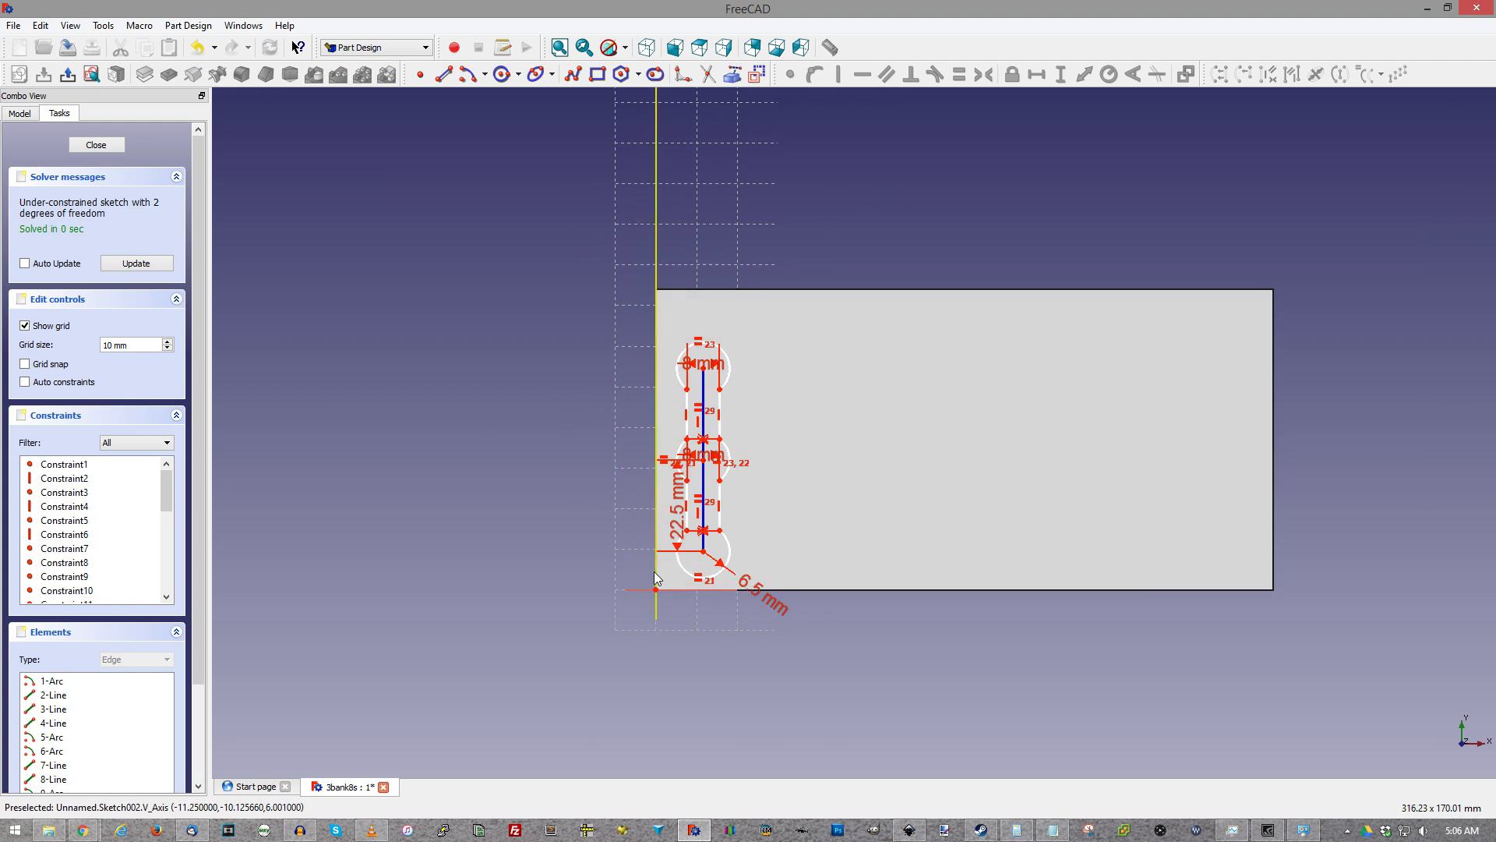
Move the three-lobe profile freely around near the plate's lower-left corner
{"action": "left_click_drag", "start_coordinate": [770, 524], "coordinate": [787, 503]}
{"action": "scroll", "coordinate": [740, 523], "scroll_direction": "down", "scroll_amount": 5}
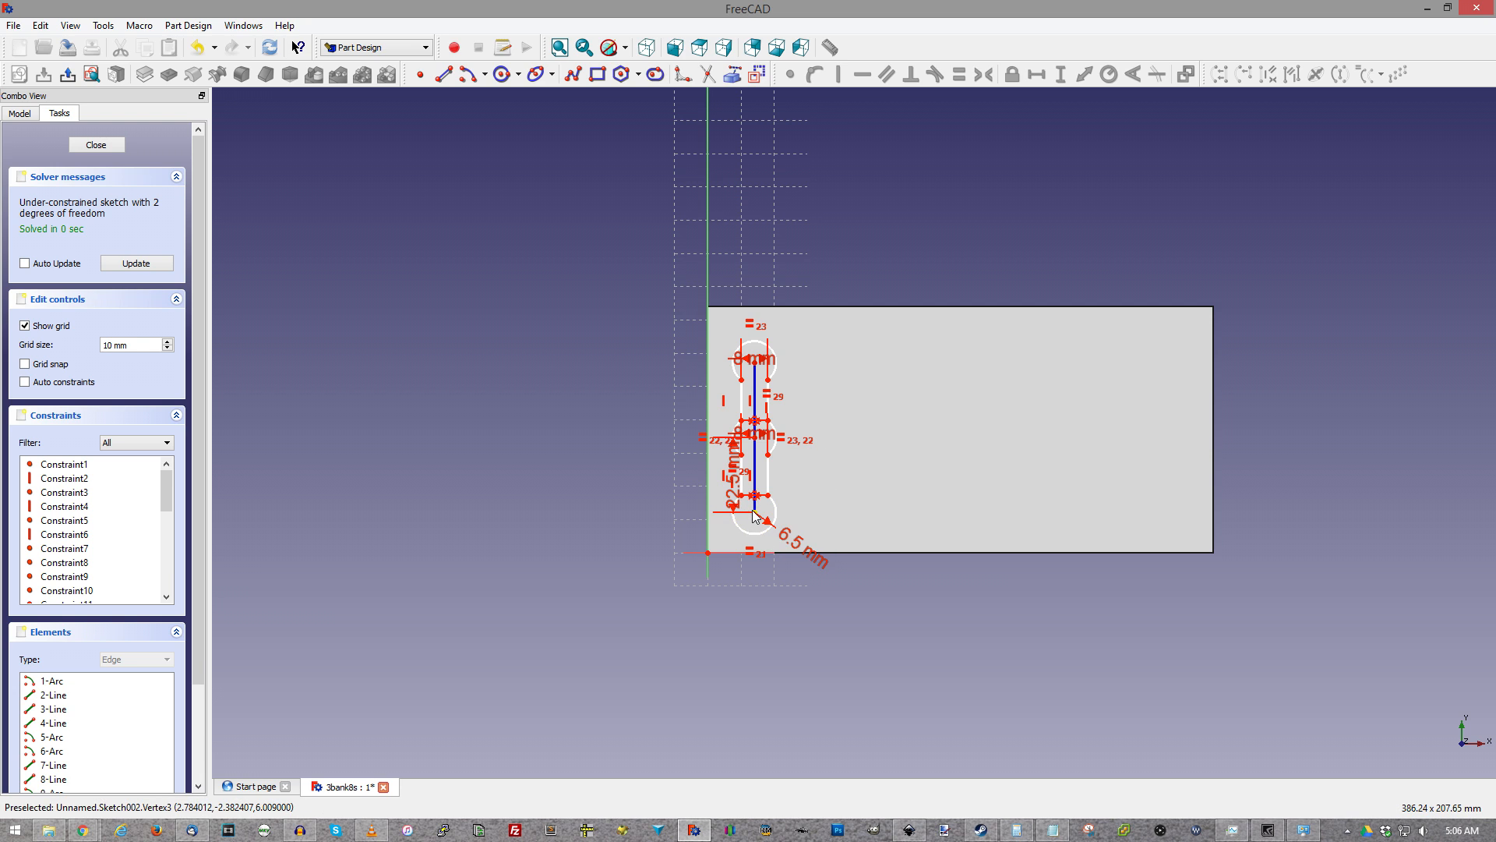
{"action": "scroll", "coordinate": [811, 423], "scroll_direction": "down", "scroll_amount": 1}
{"action": "scroll", "coordinate": [776, 536], "scroll_direction": "up", "scroll_amount": 4}
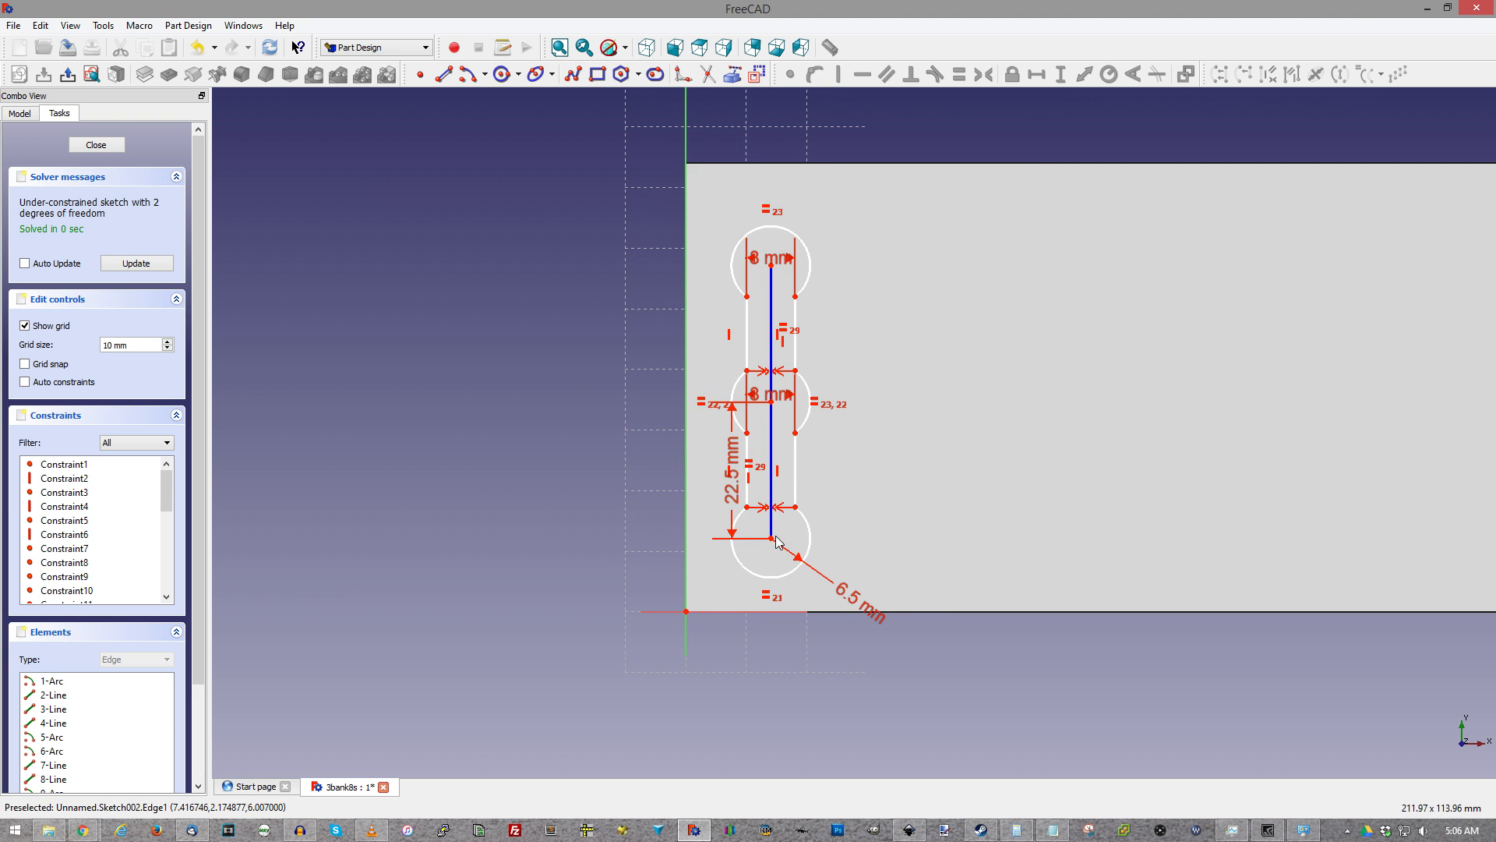
{"action": "mouse_move", "coordinate": [775, 536]}
{"action": "left_mouse_down"}
{"action": "mouse_move", "coordinate": [764, 546]}
{"action": "mouse_move", "coordinate": [797, 558]}
{"action": "mouse_move", "coordinate": [775, 573]}
{"action": "mouse_move", "coordinate": [768, 536]}
{"action": "mouse_move", "coordinate": [785, 530]}
{"action": "mouse_move", "coordinate": [728, 503]}
{"action": "mouse_move", "coordinate": [786, 534]}
{"action": "left_mouse_up"}
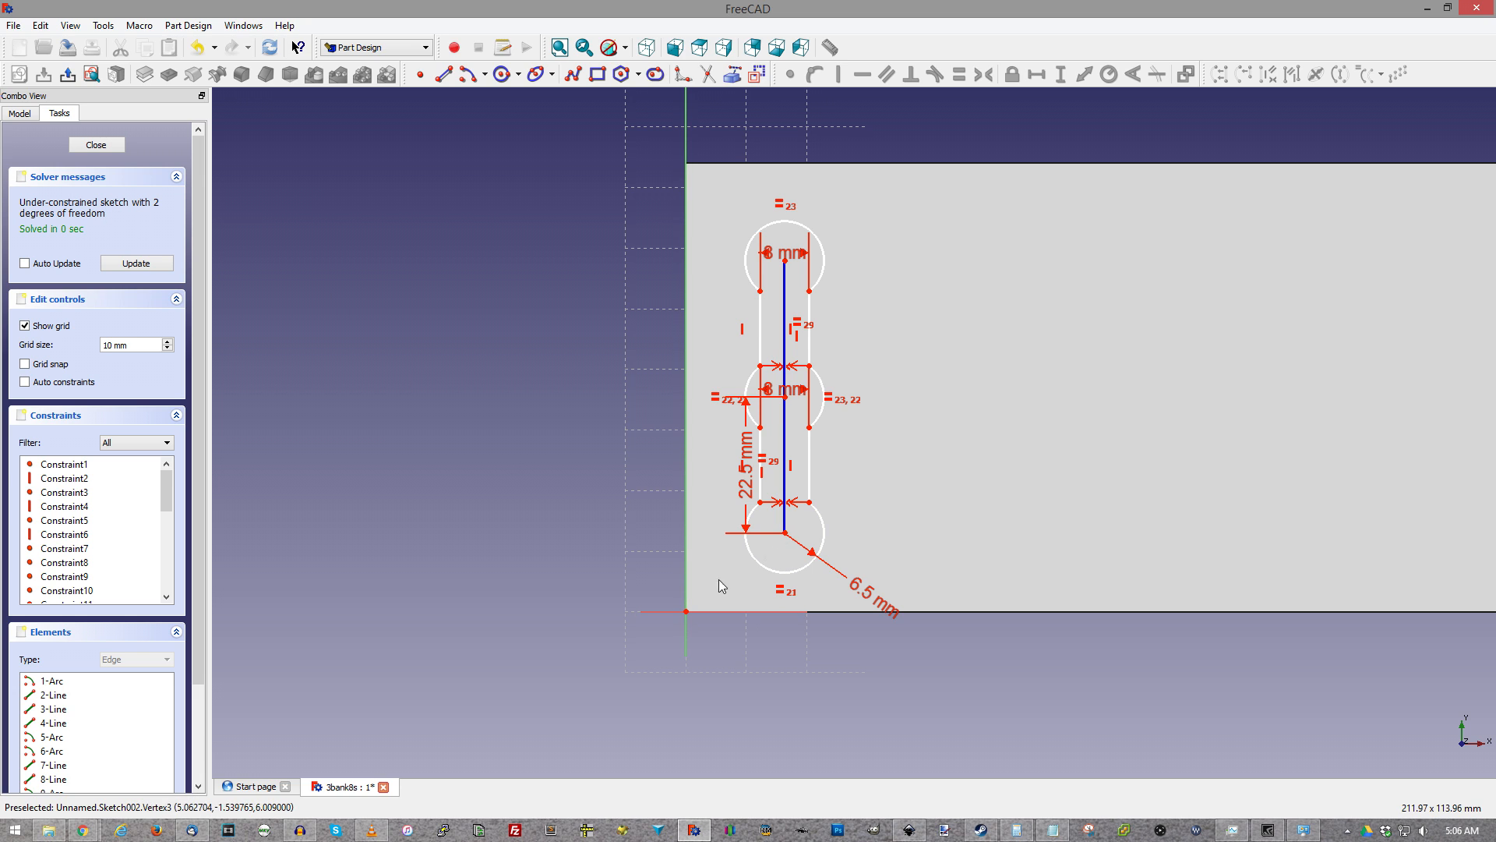
{"action": "mouse_move", "coordinate": [787, 537]}
{"action": "left_mouse_down"}
{"action": "mouse_move", "coordinate": [852, 586]}
{"action": "mouse_move", "coordinate": [775, 530]}
{"action": "left_mouse_up"}
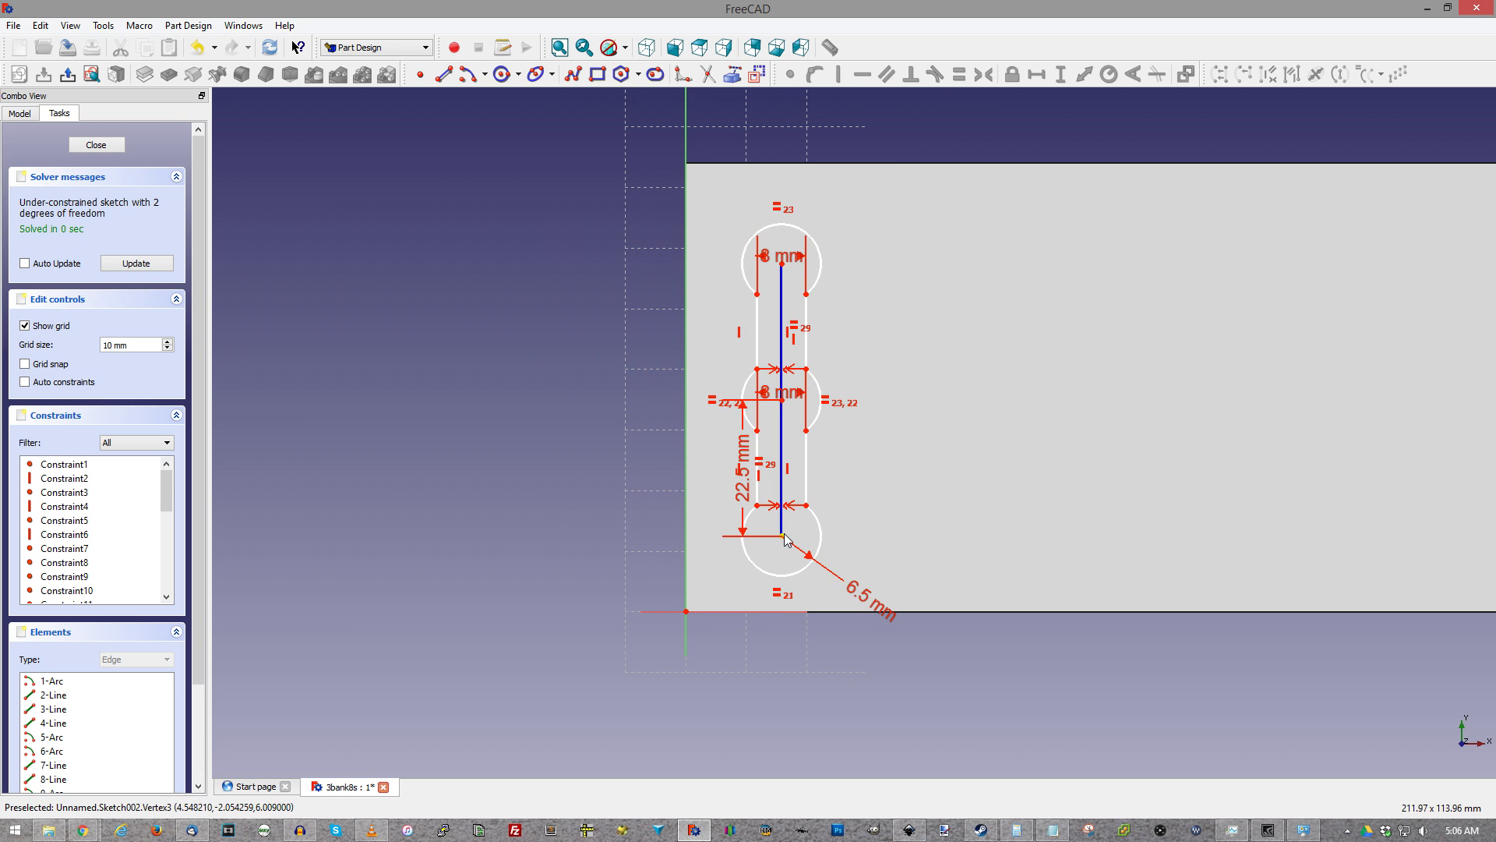
Apply a lock constraint to the centre point of the profile's lowest lobe
{"action": "left_click", "coordinate": [783, 537]}
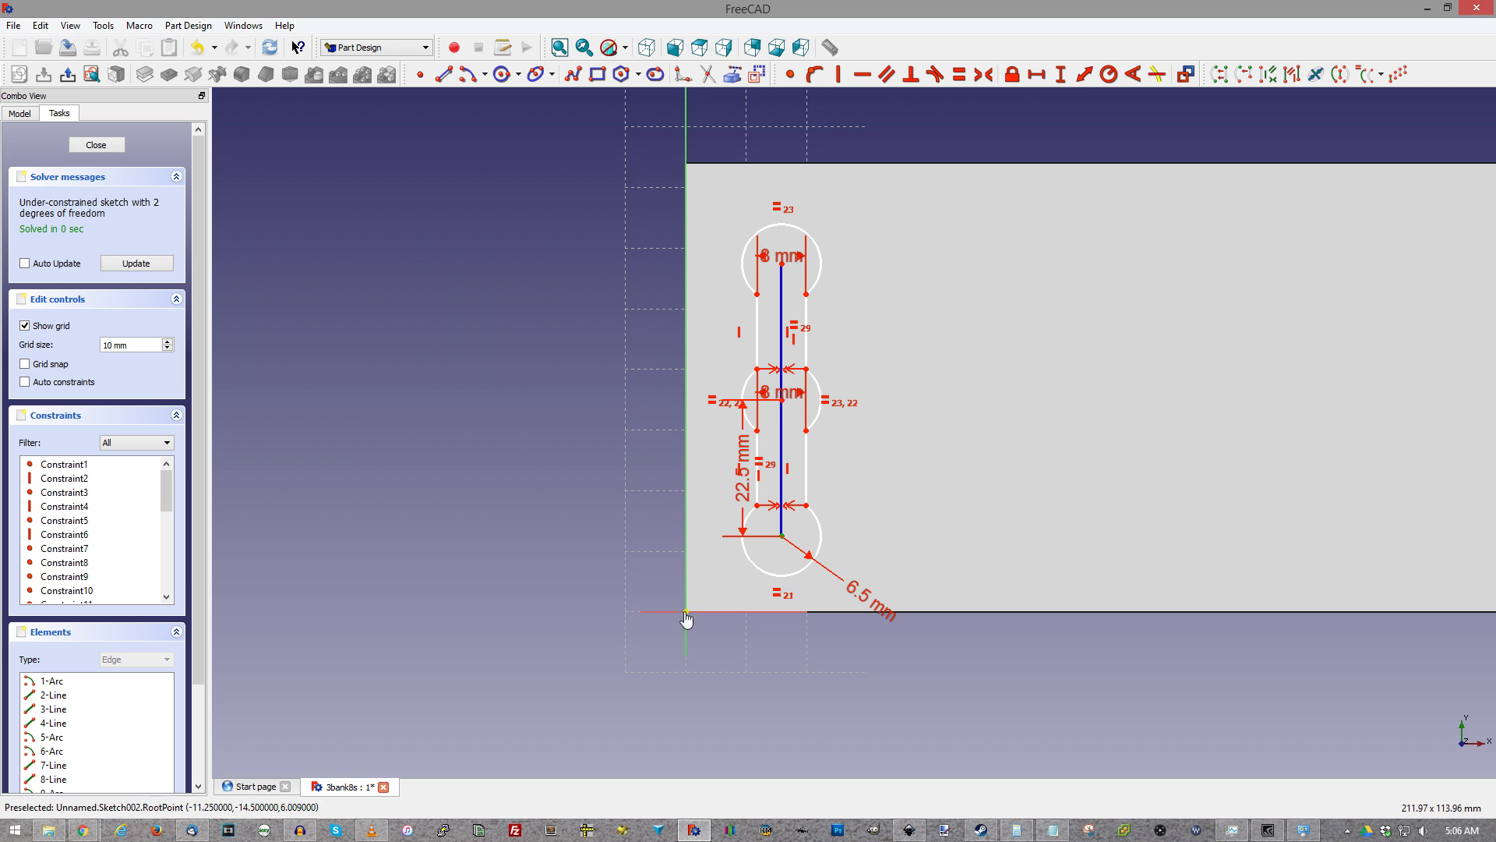
{"action": "left_click", "coordinate": [1013, 75]}
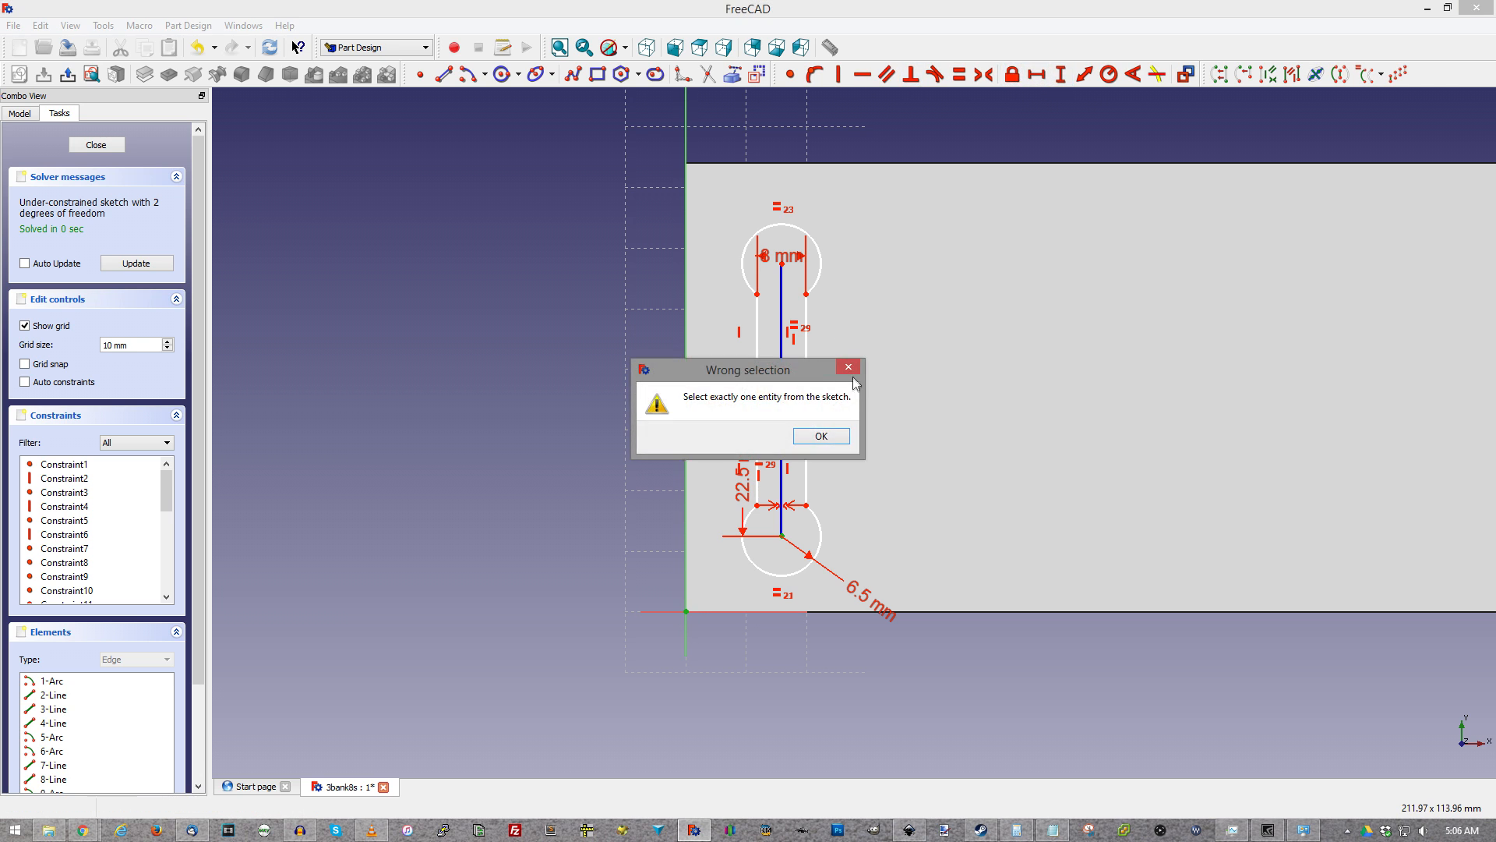
{"action": "left_click", "coordinate": [821, 434]}
{"action": "left_click", "coordinate": [783, 537]}
{"action": "left_click", "coordinate": [1013, 76]}
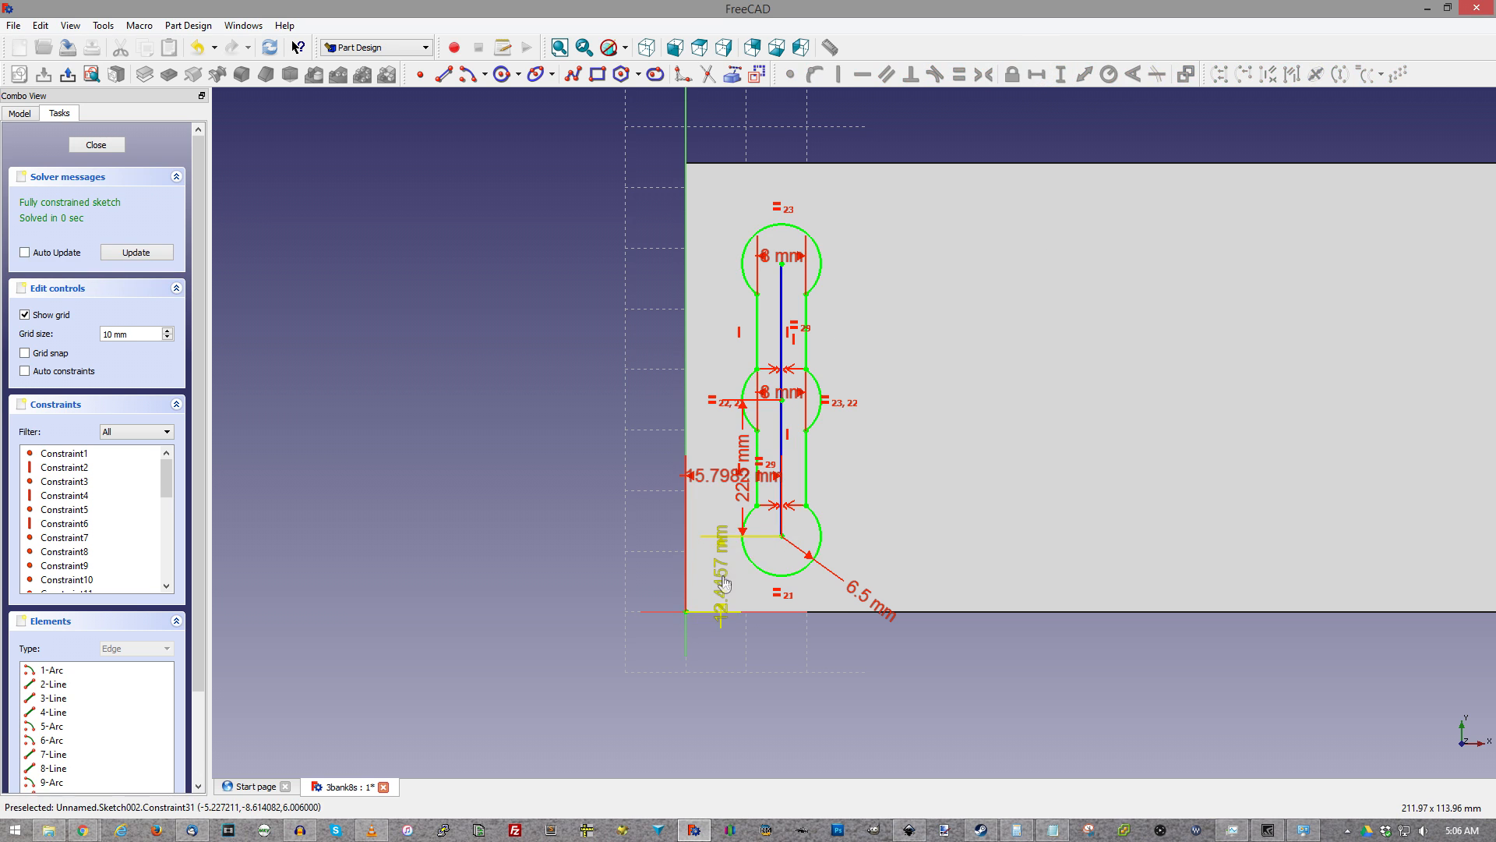
Set the lower lobe centre's vertical distance to 14.5 mm and horizontal distance to 11.25 mm, and close the sketch
{"action": "double_click", "coordinate": [722, 575]}
{"action": "type", "text": "14.5mm"}
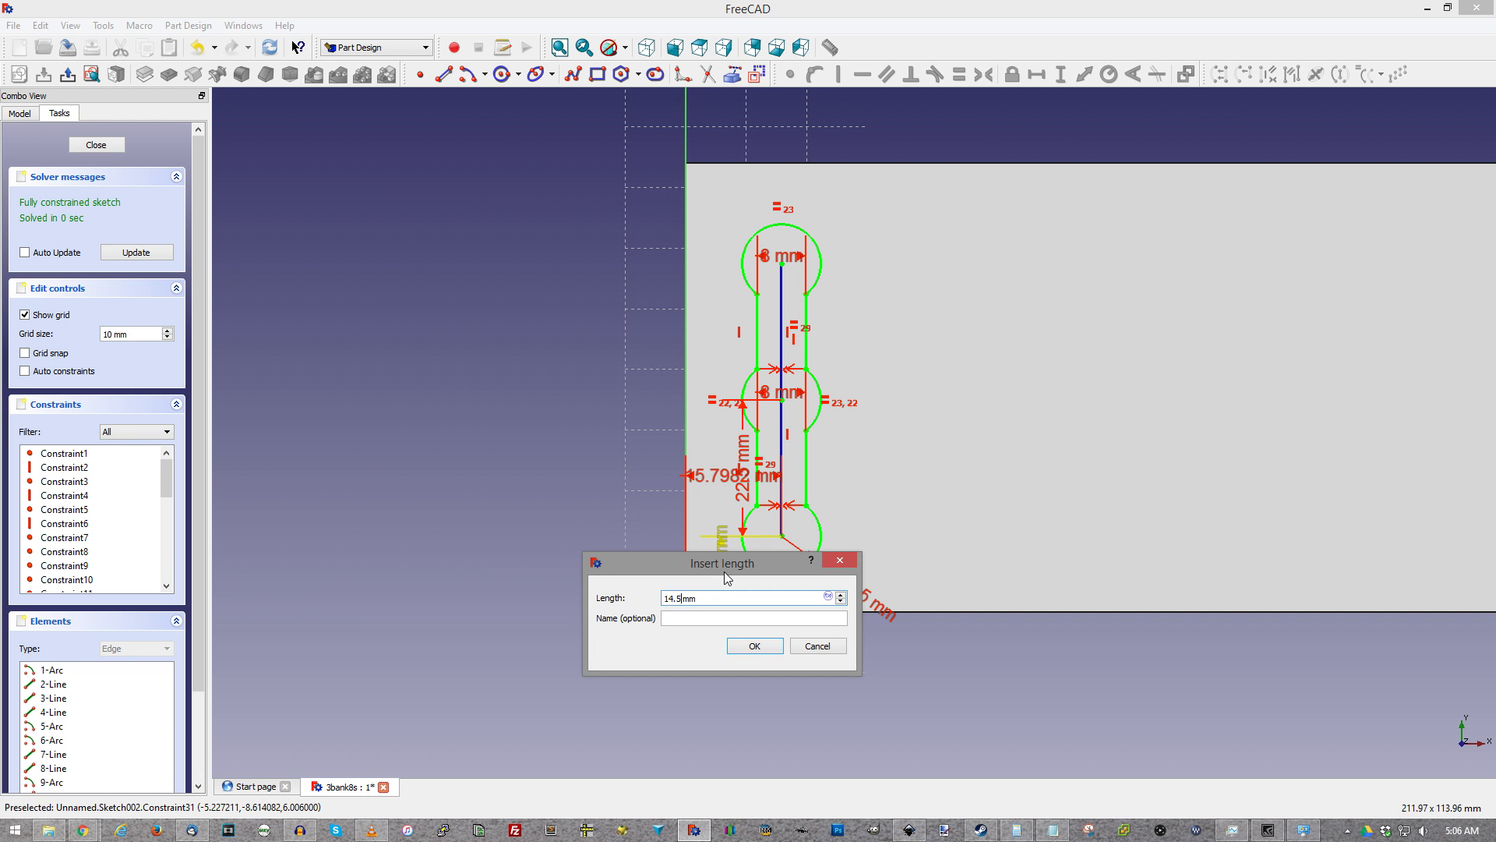
{"action": "left_click", "coordinate": [754, 646]}
{"action": "double_click", "coordinate": [709, 463]}
{"action": "type", "text": "11.25"}
{"action": "key", "text": "Return"}
{"action": "scroll", "coordinate": [831, 339], "scroll_direction": "down", "scroll_amount": 2}
{"action": "scroll", "coordinate": [746, 251], "scroll_direction": "up", "scroll_amount": 4}
{"action": "scroll", "coordinate": [780, 263], "scroll_direction": "down", "scroll_amount": 1}
{"action": "scroll", "coordinate": [779, 262], "scroll_direction": "down", "scroll_amount": 1}
{"action": "left_click", "coordinate": [96, 145]}
Pocket Sketch002 through the whole main cube with the Through all type
{"action": "scroll", "coordinate": [686, 489], "scroll_direction": "down", "scroll_amount": 5}
{"action": "left_click", "coordinate": [74, 231]}
{"action": "scroll", "coordinate": [718, 512], "scroll_direction": "up", "scroll_amount": 2}
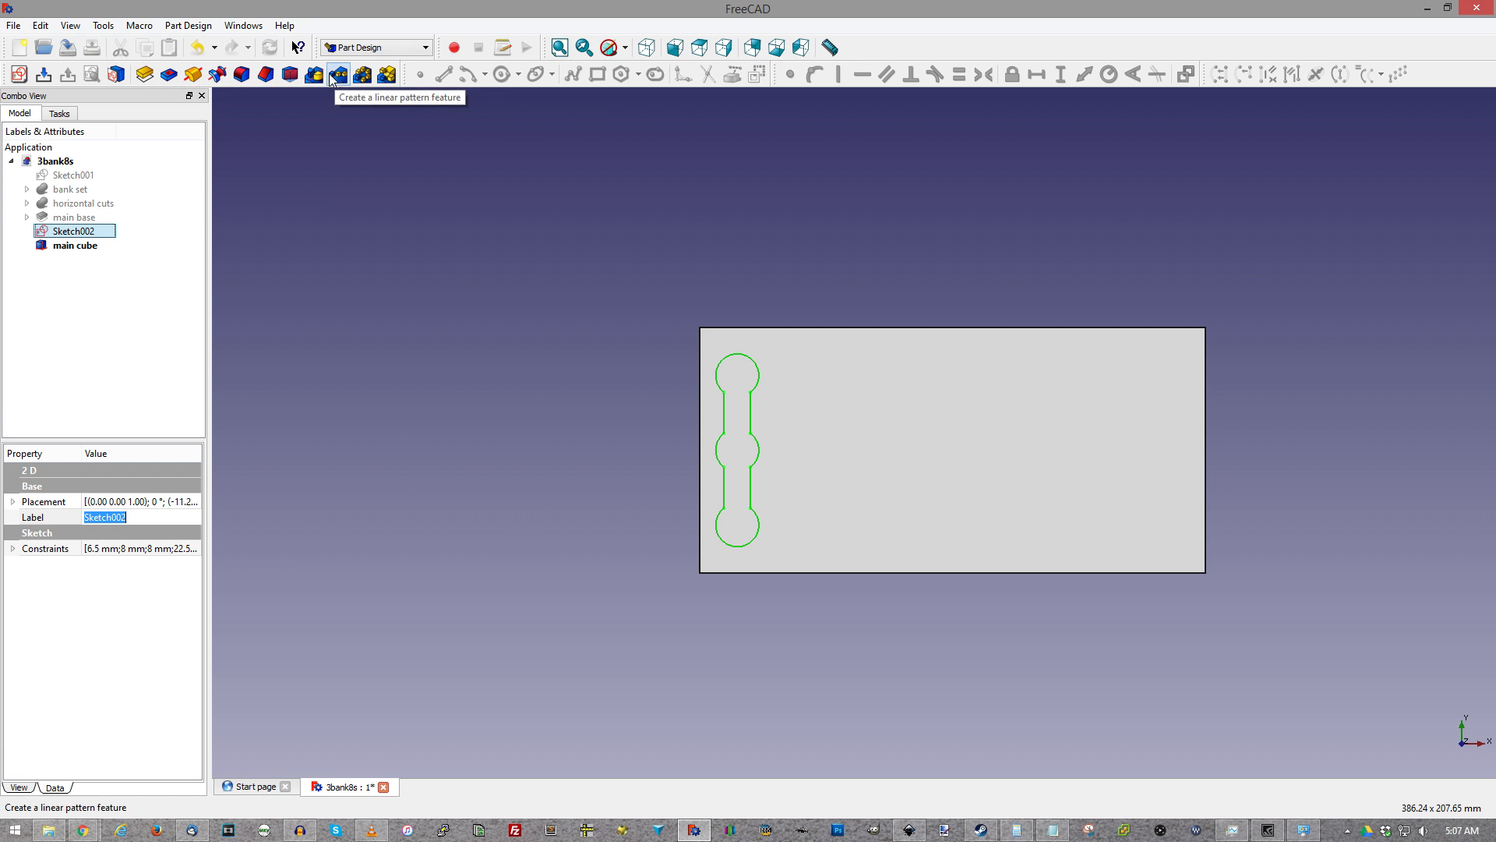
{"action": "left_click", "coordinate": [172, 76]}
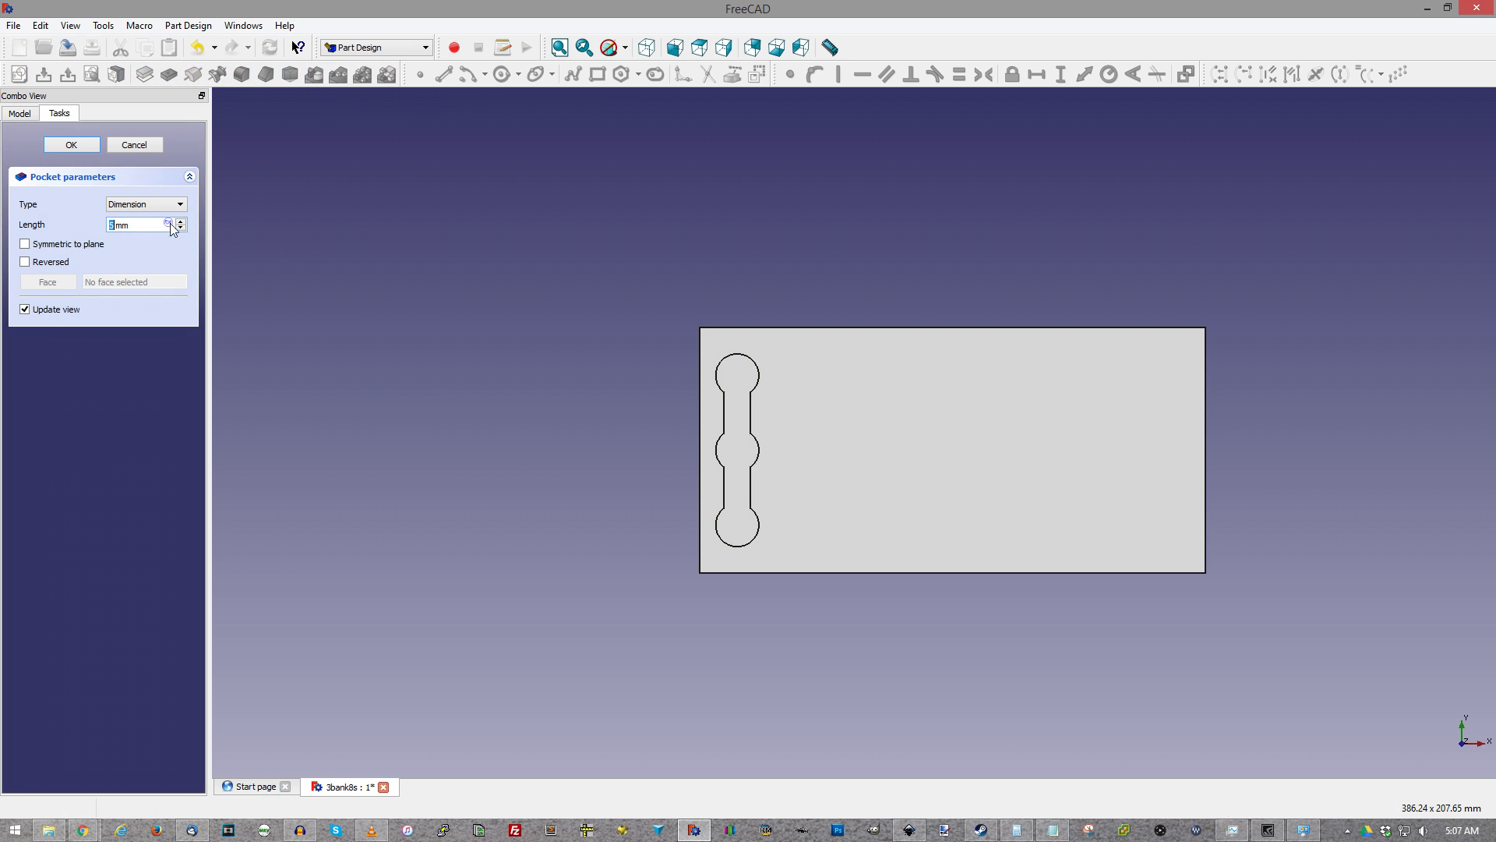
{"action": "left_click", "coordinate": [148, 205]}
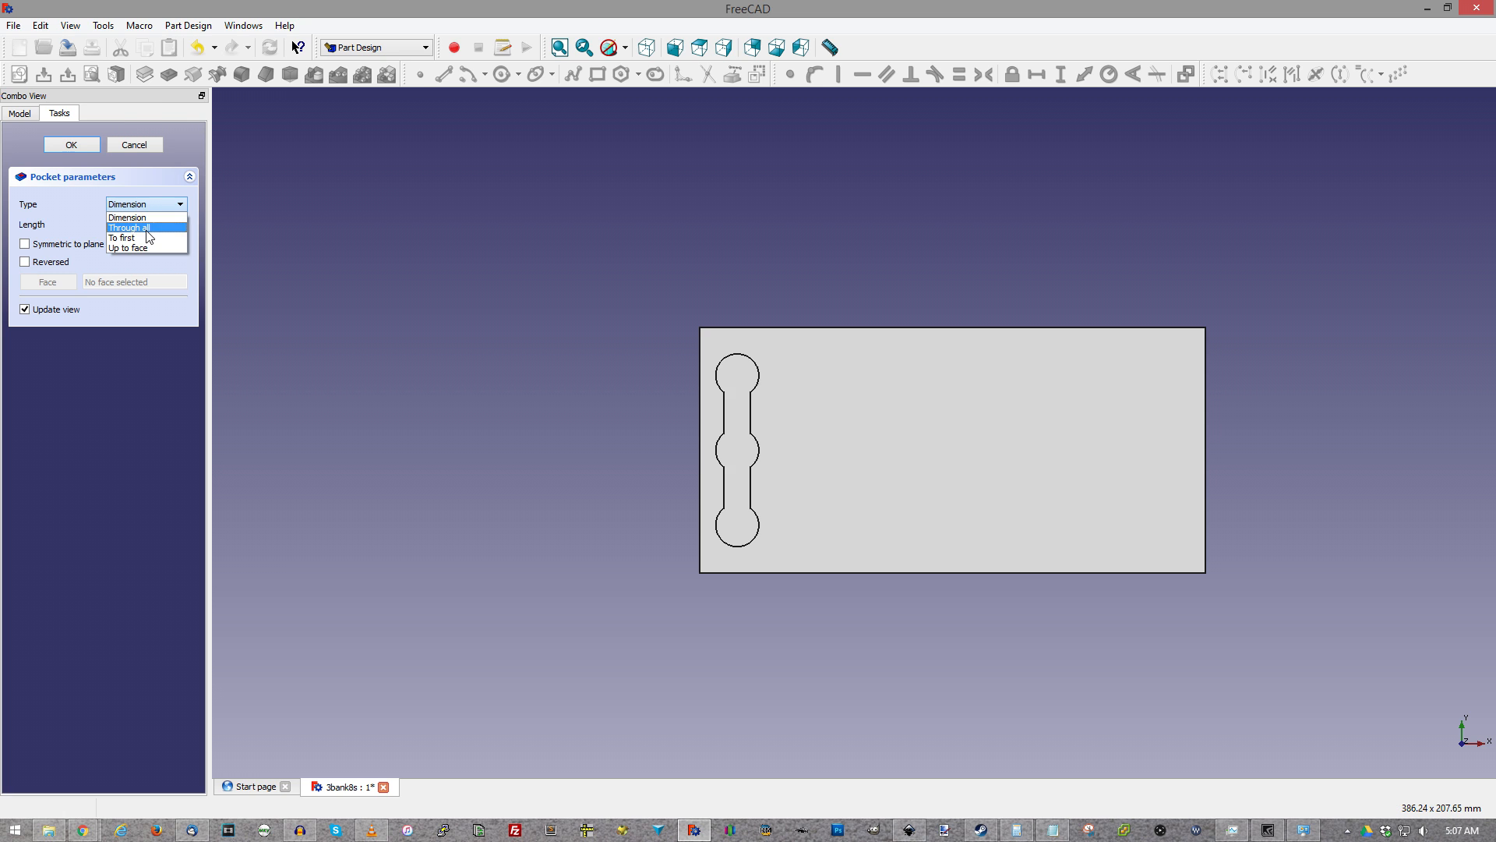
{"action": "left_click", "coordinate": [145, 232]}
{"action": "left_click", "coordinate": [71, 145]}
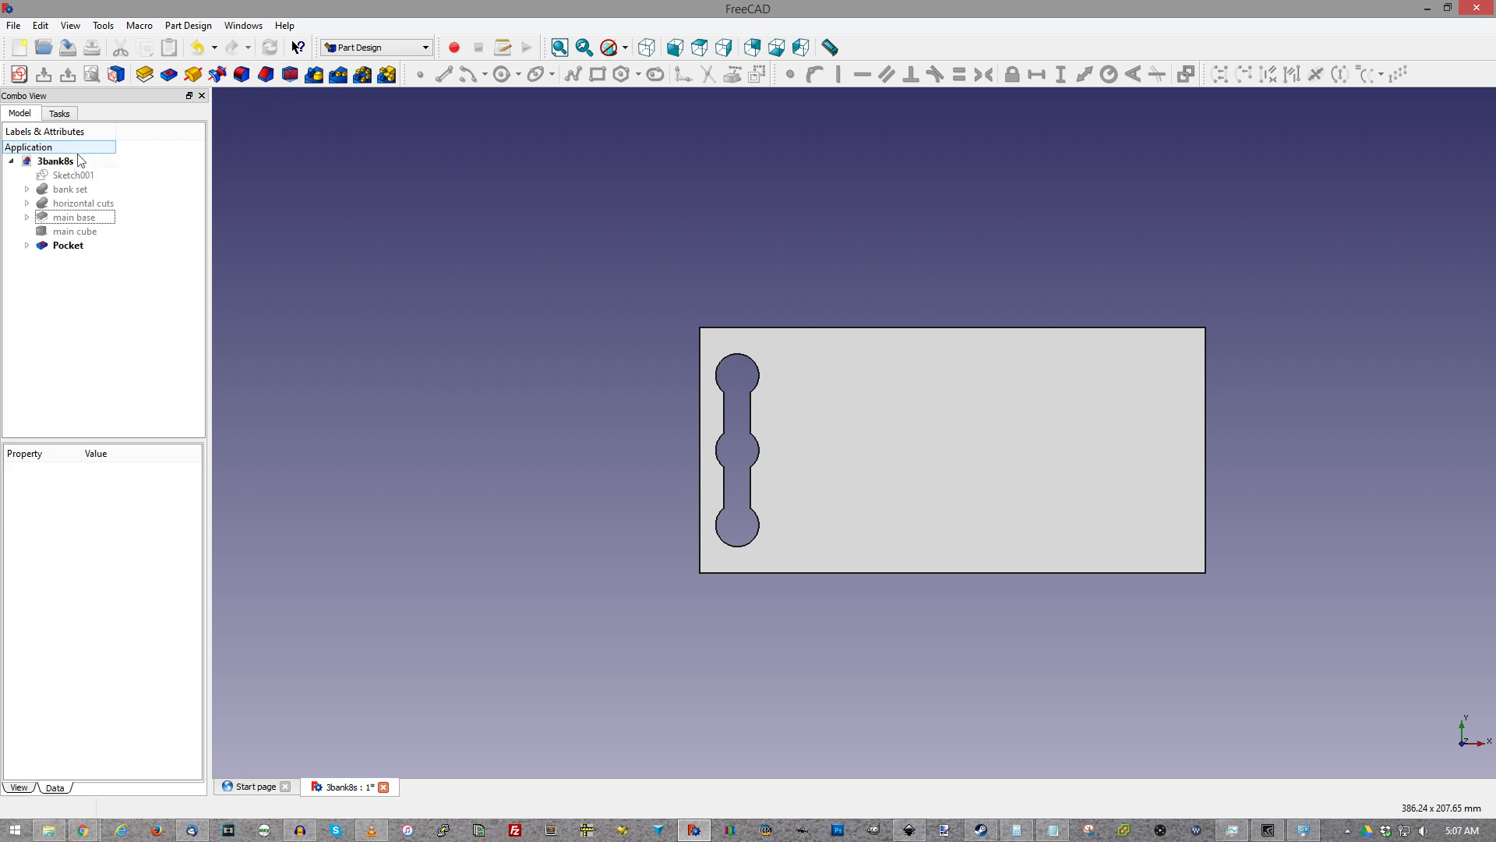
Pattern the pocket linearly along the horizontal sketch axis with 8 occurrences over a length of 129.5 mm
{"action": "left_click", "coordinate": [67, 246]}
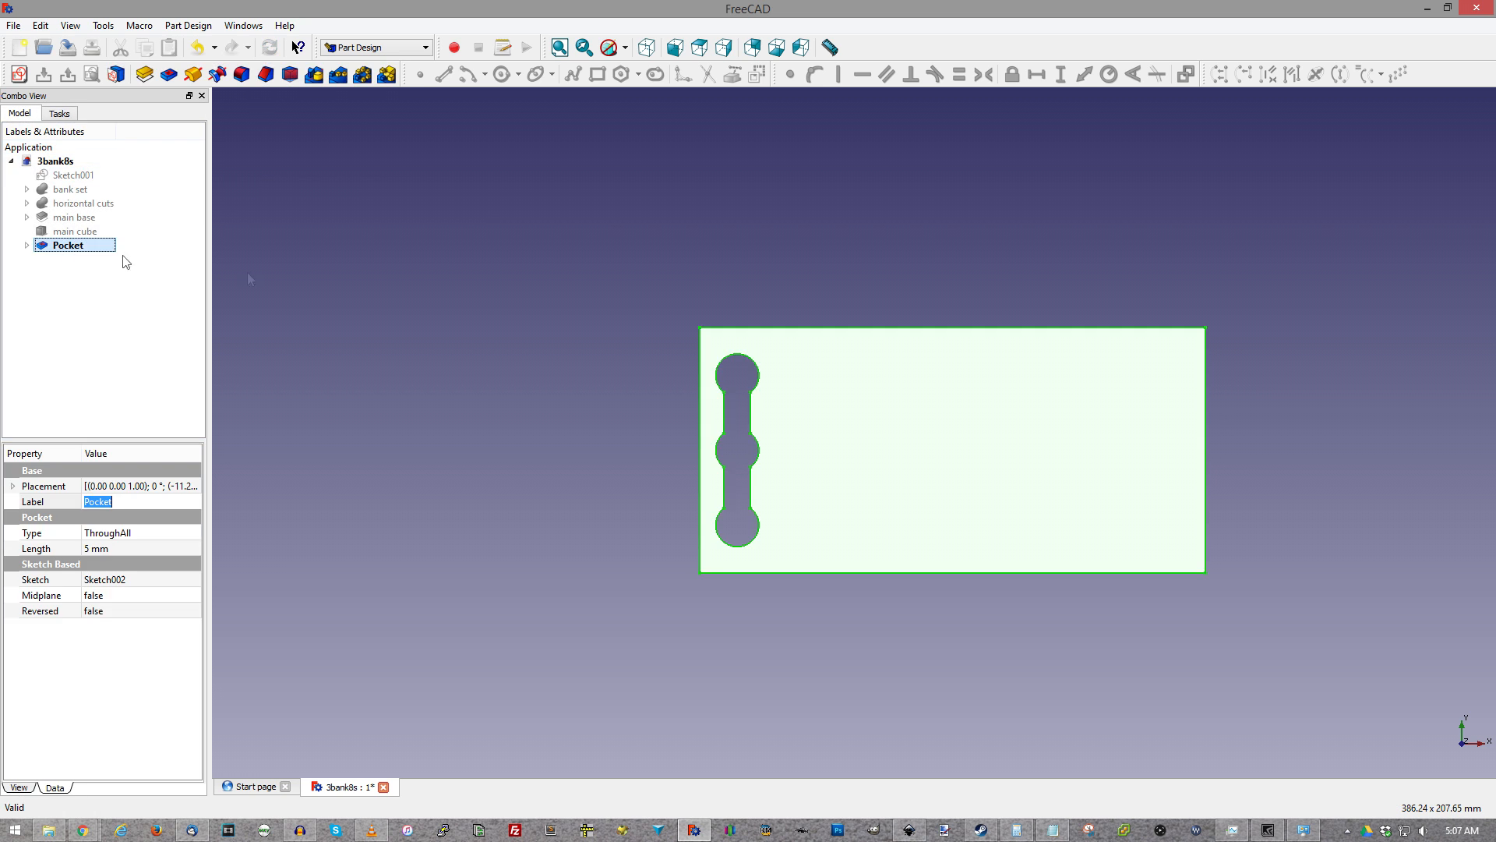
{"action": "left_click", "coordinate": [339, 75]}
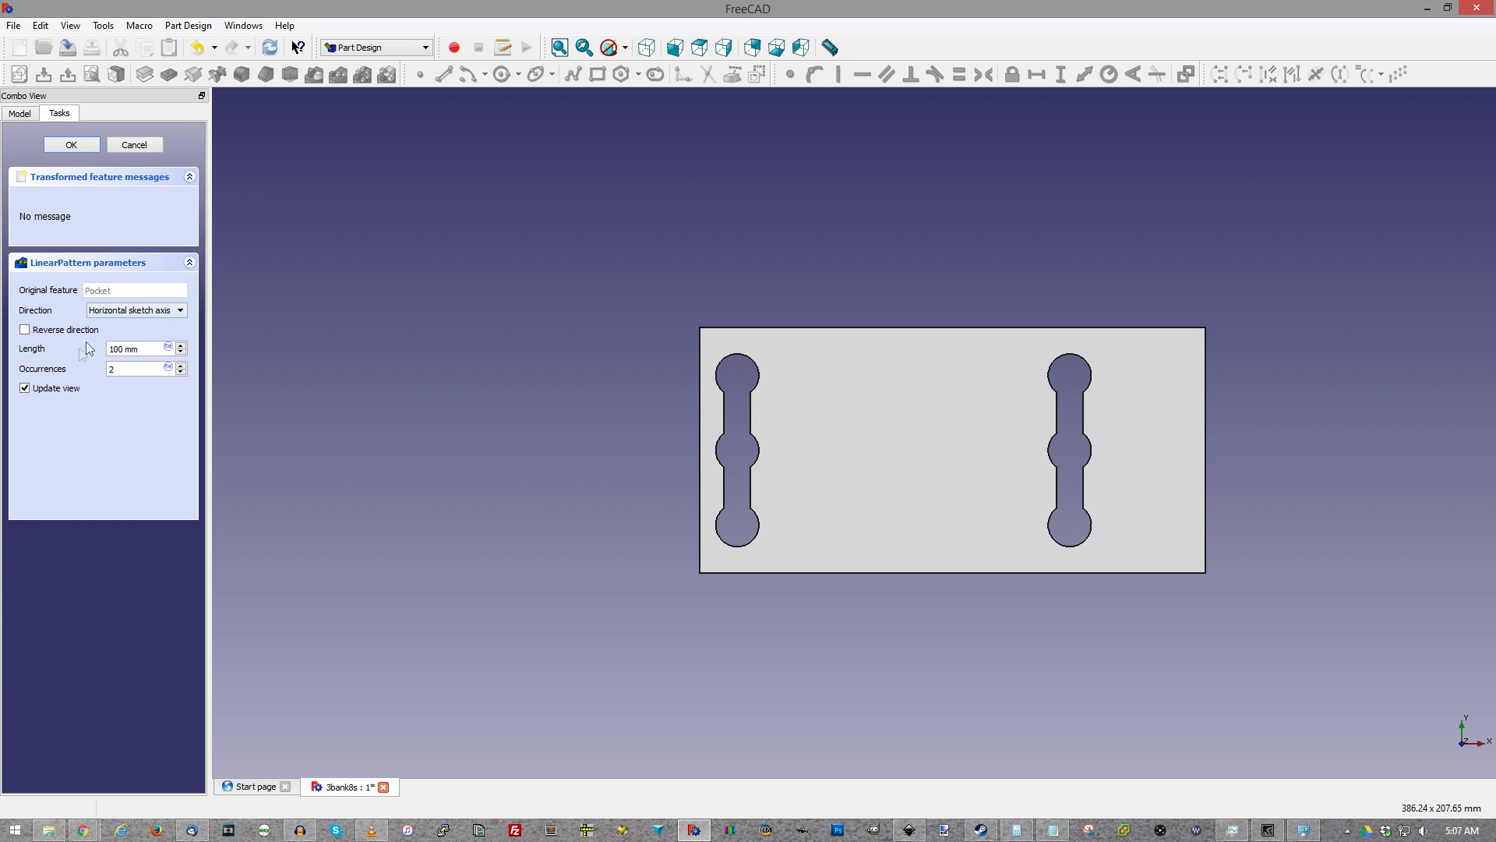
{"action": "left_click", "coordinate": [181, 365]}
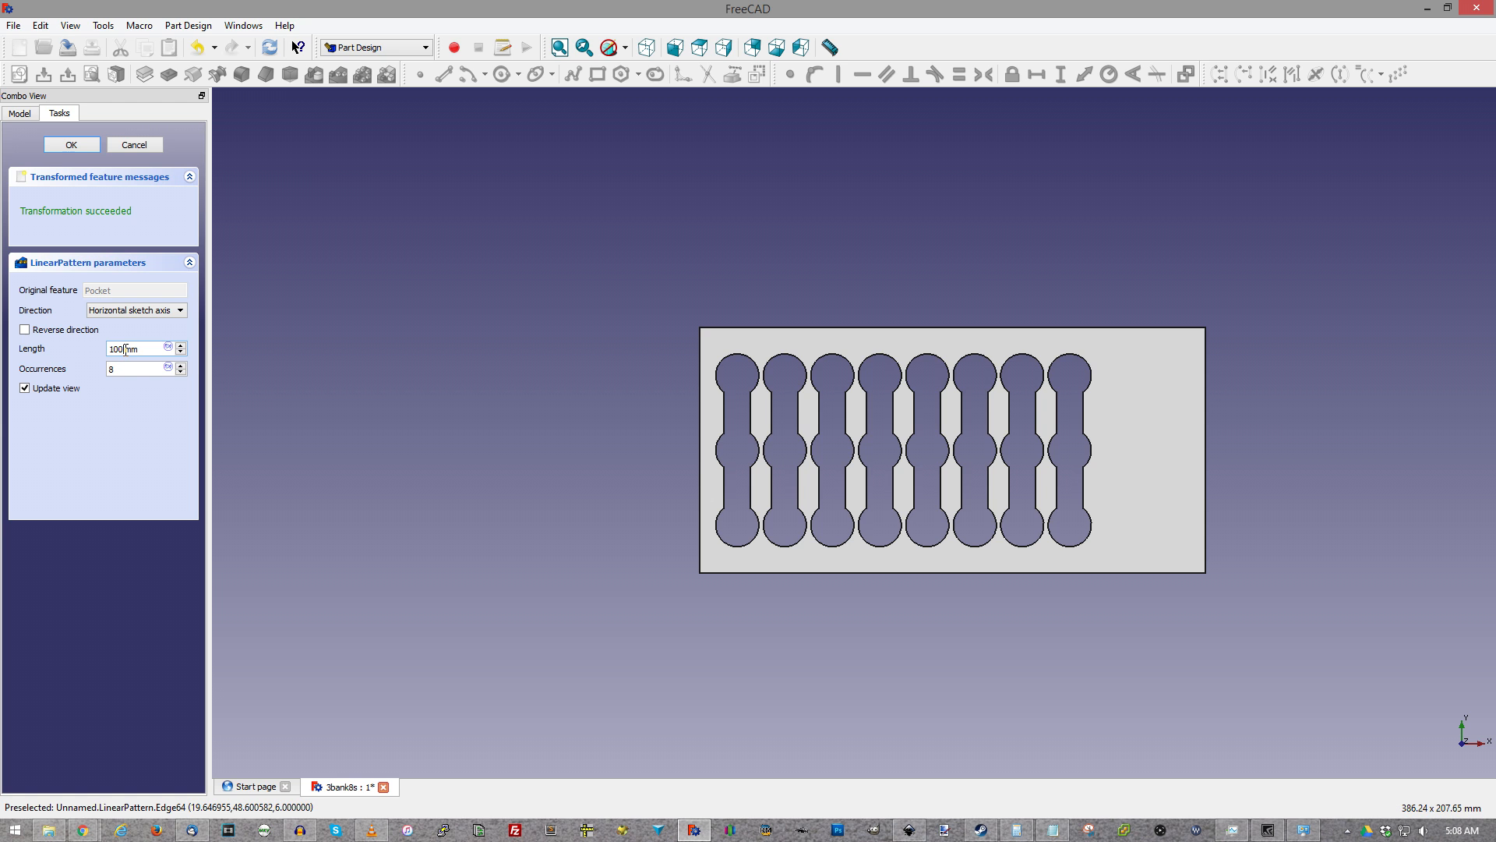
{"action": "double_click", "coordinate": [121, 348]}
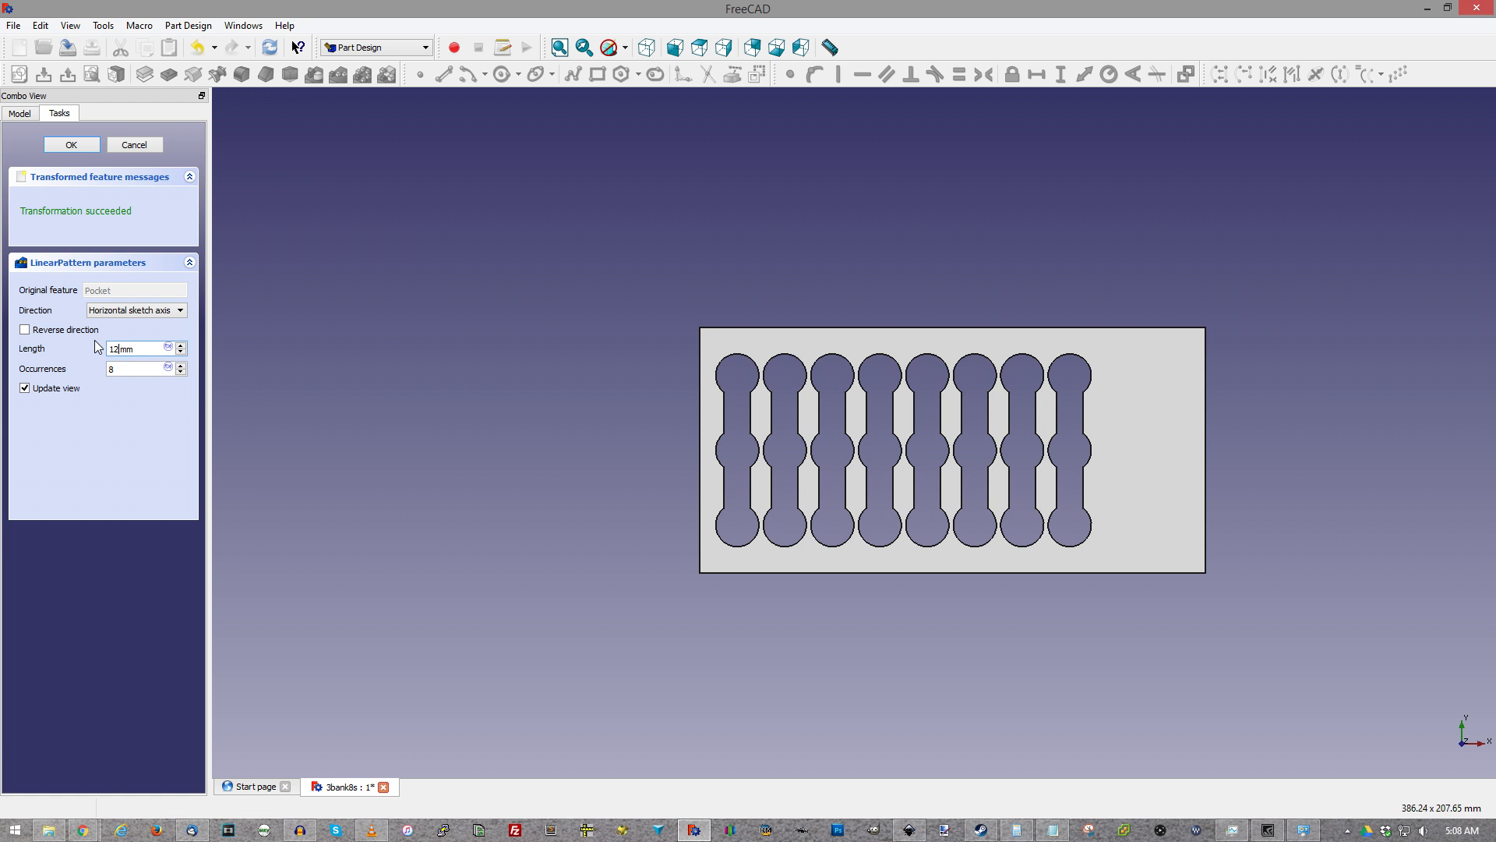
{"action": "key", "text": "Return"}
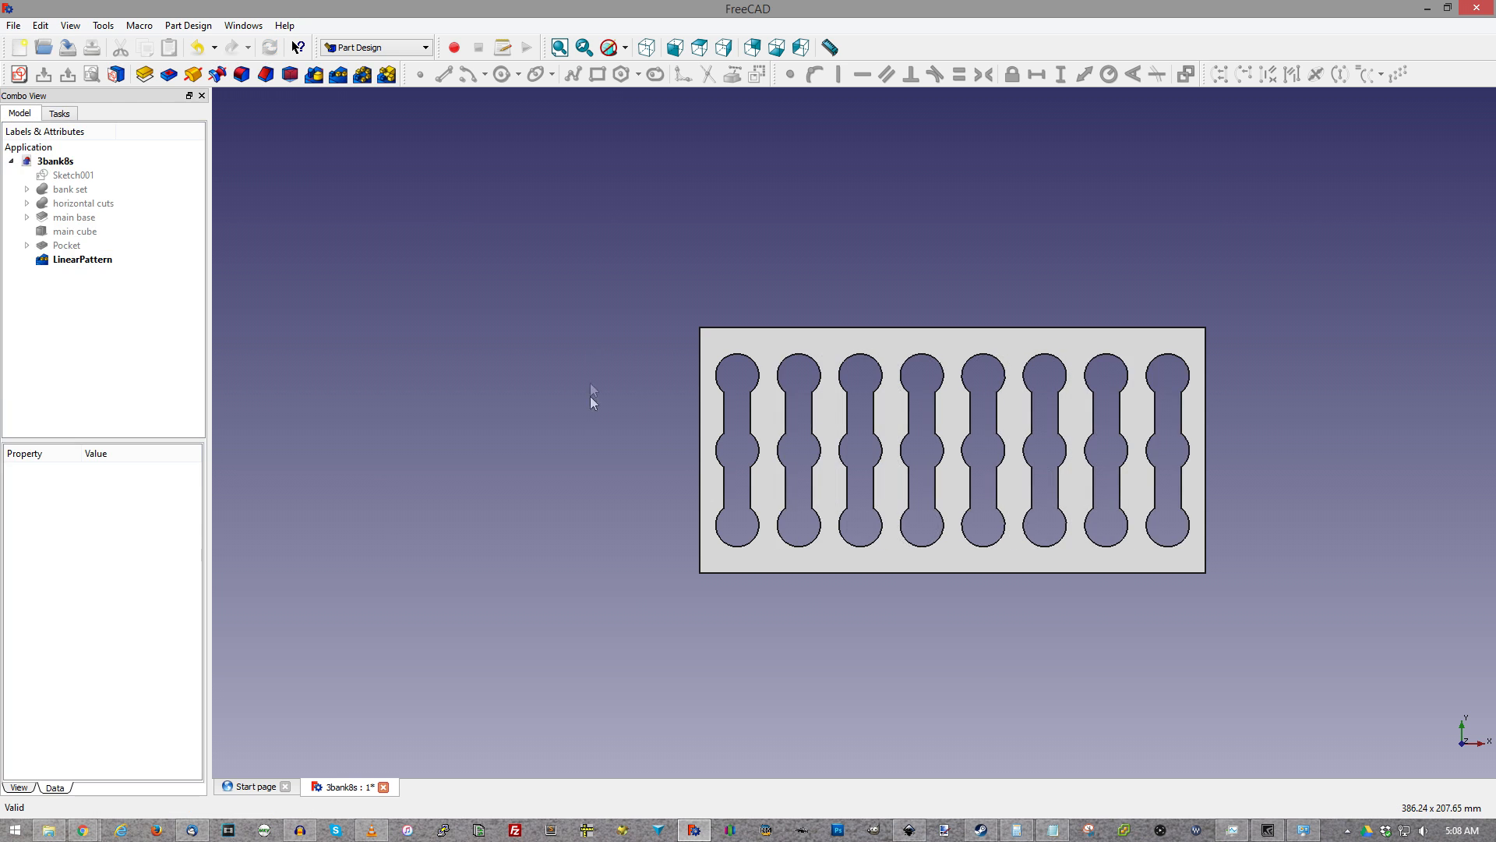
Make the main base visible together with the patterned plate in an axonometric view
{"action": "key", "text": "0"}
{"action": "left_click", "coordinate": [65, 245]}
{"action": "left_click", "coordinate": [65, 230]}
{"action": "left_click", "coordinate": [65, 216]}
{"action": "right_click", "coordinate": [64, 218]}
{"action": "left_click", "coordinate": [125, 287]}
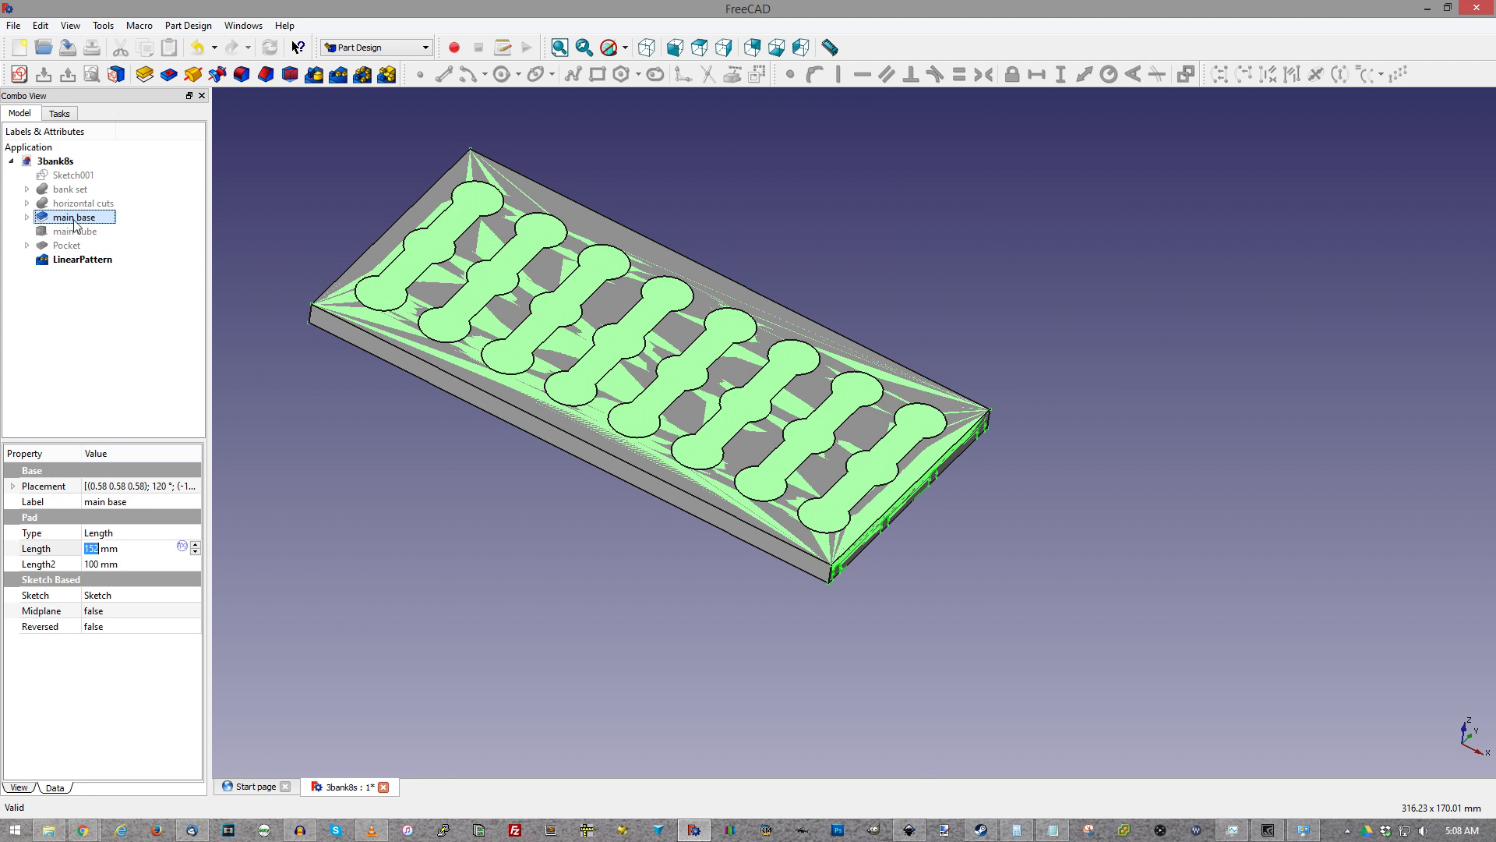
Switch to the Part workbench and make an intersection of LinearPattern and the main base
{"action": "left_click", "coordinate": [76, 263]}
{"action": "left_click", "coordinate": [82, 219], "text": "ctrl"}
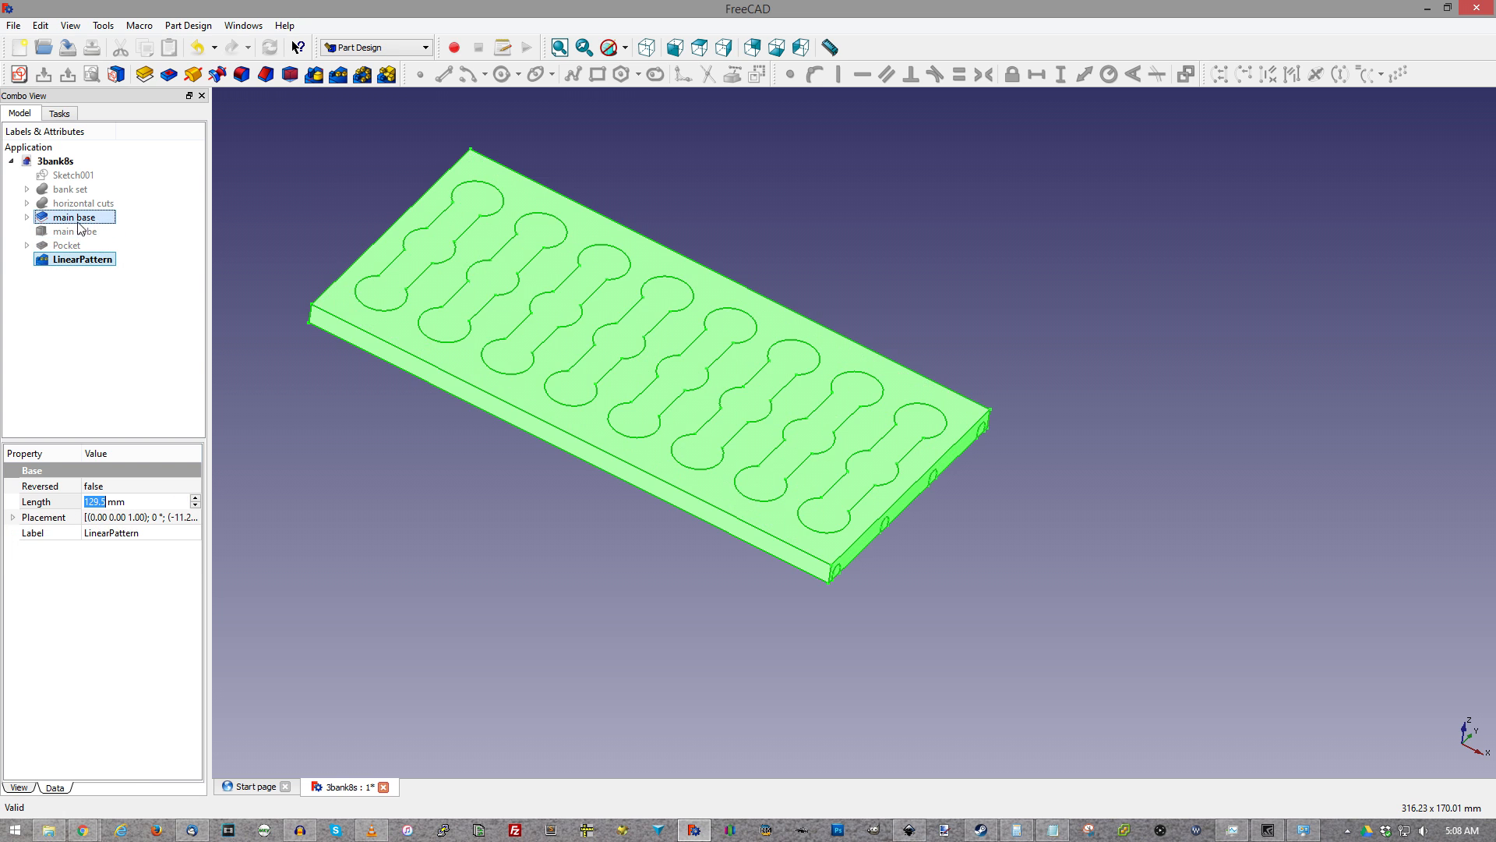
{"action": "left_click", "coordinate": [378, 49]}
{"action": "left_click", "coordinate": [358, 201]}
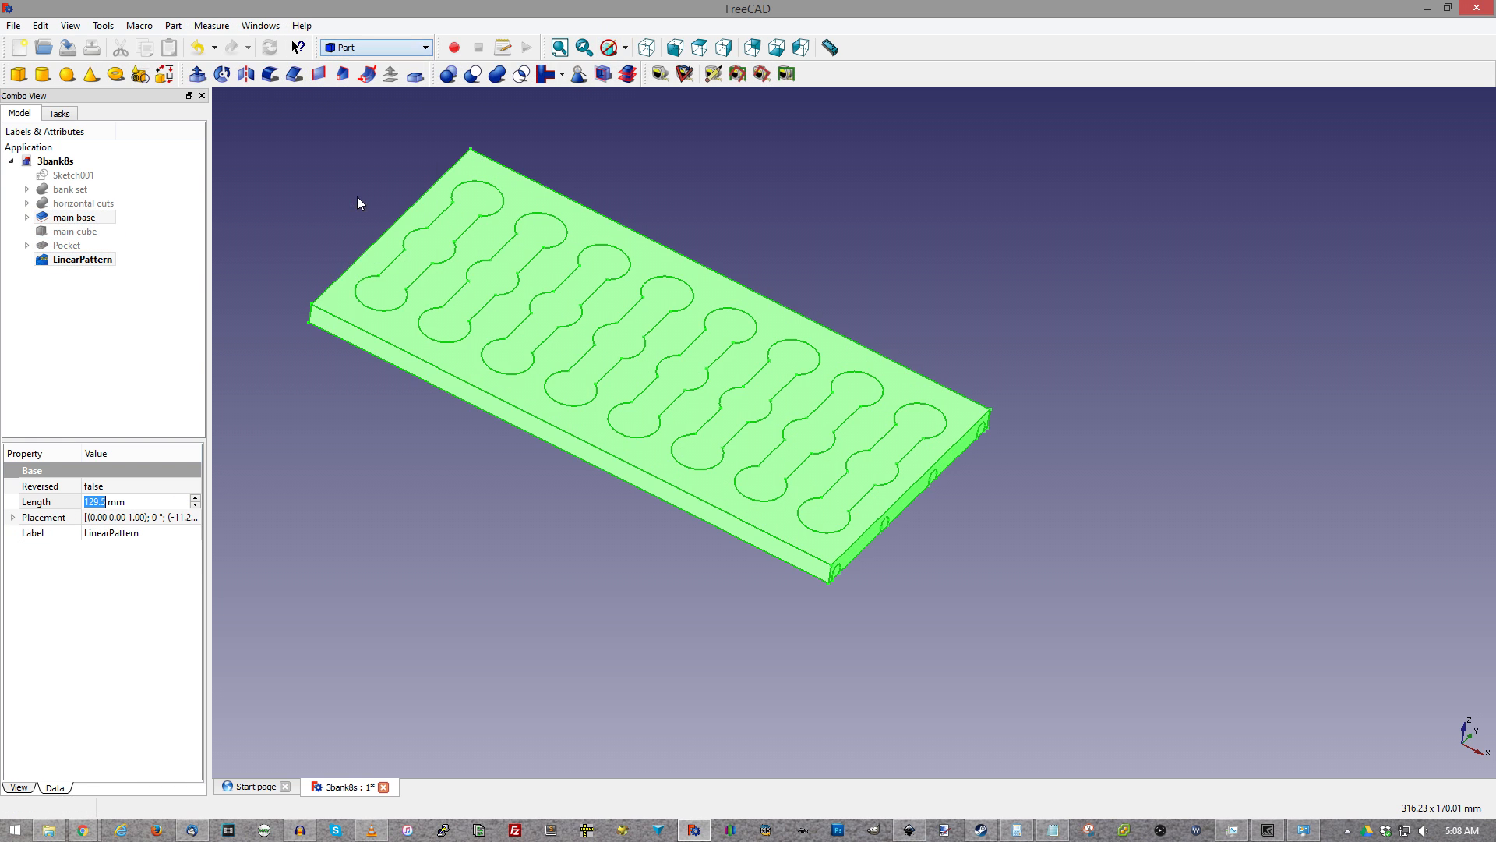
{"action": "left_click", "coordinate": [520, 75]}
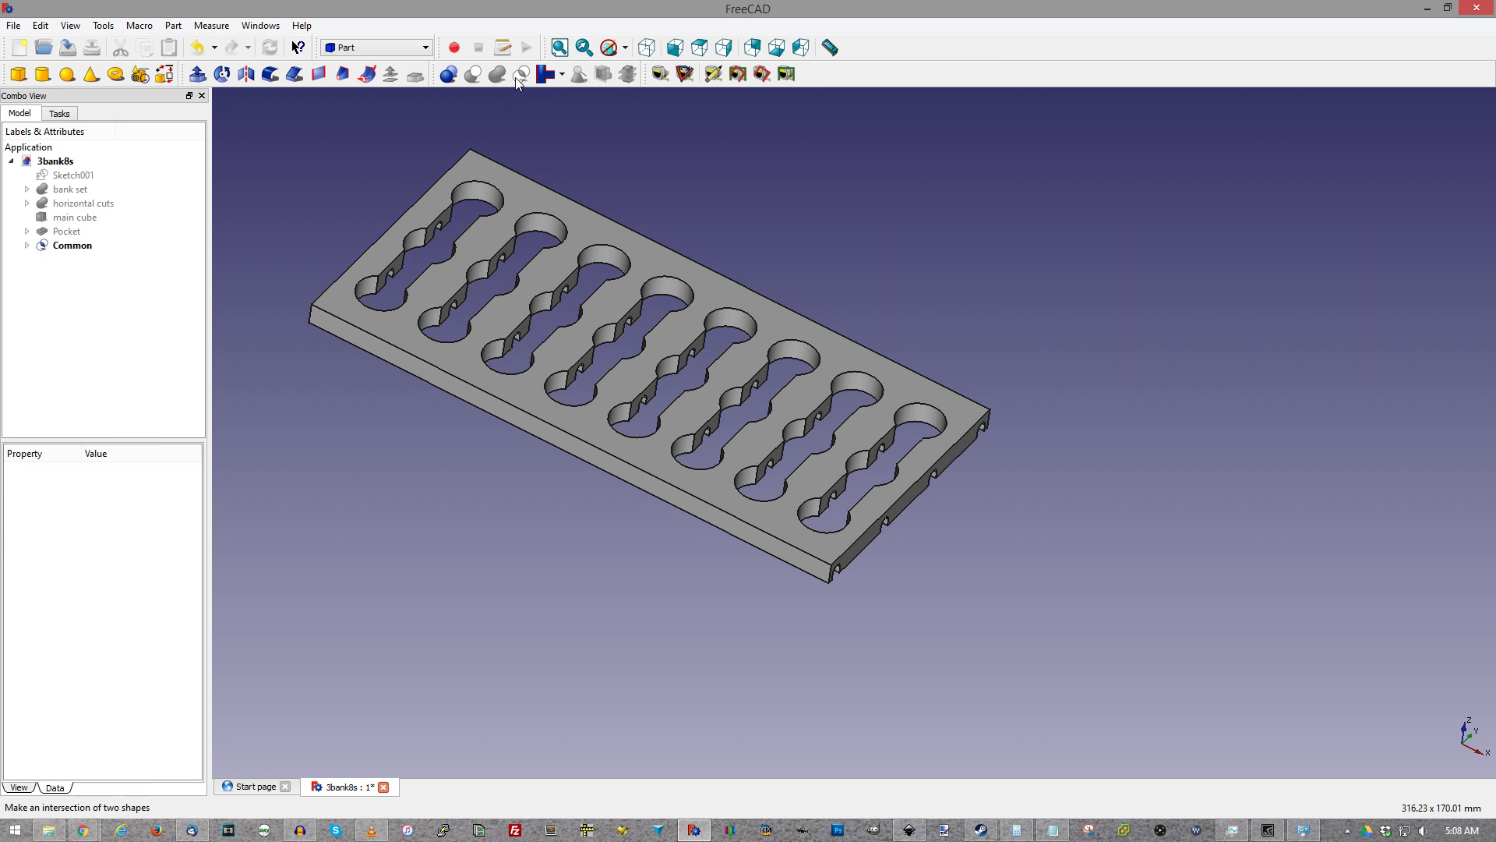
Examine the openings and grooves on the top and underside of the intersected plate
{"action": "scroll", "coordinate": [742, 280], "scroll_direction": "down", "scroll_amount": 4}
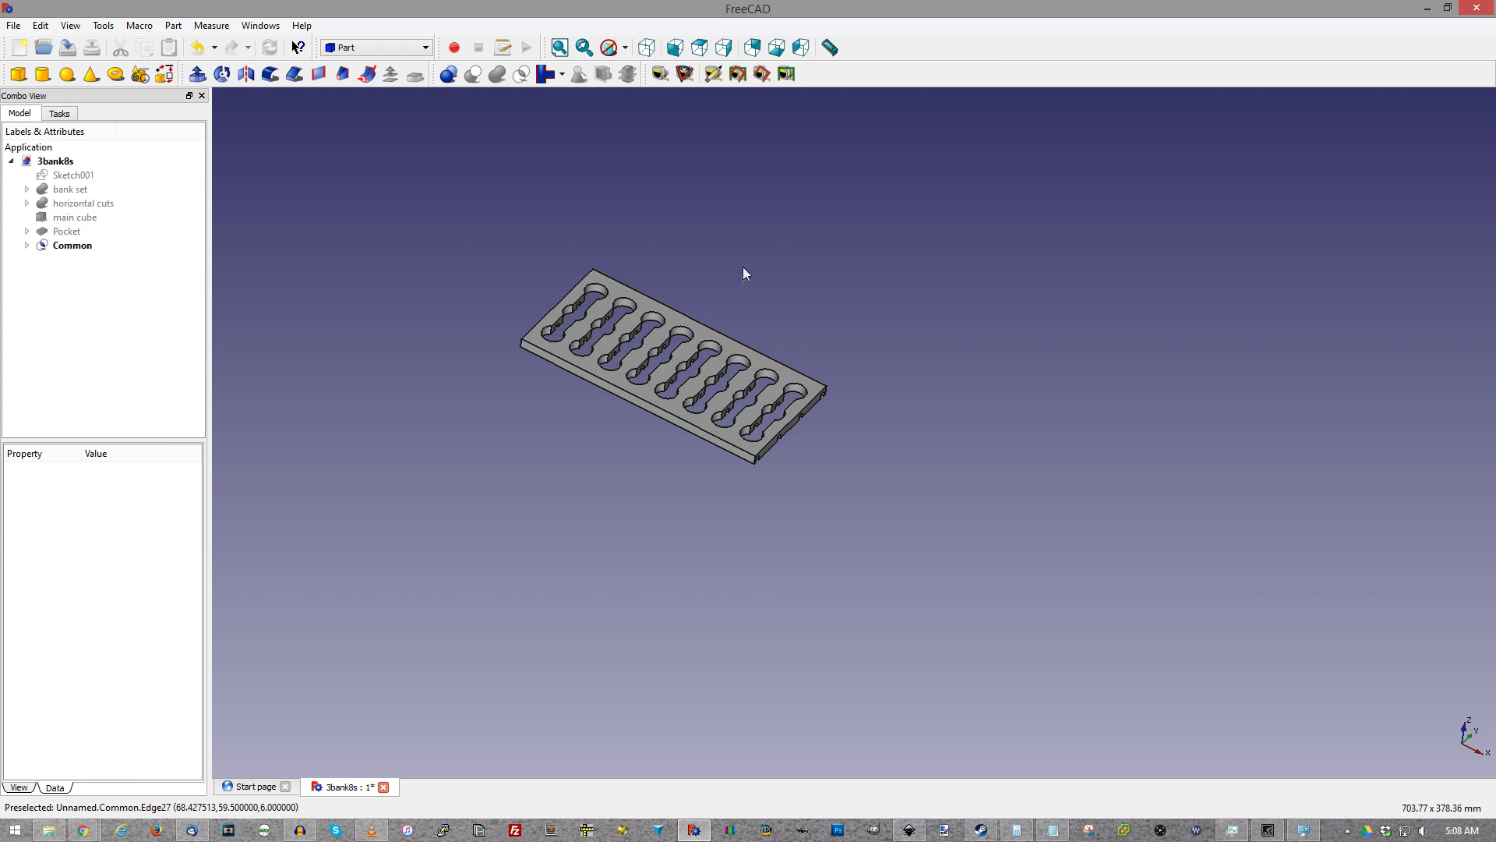
{"action": "middle_click_drag", "start_coordinate": [748, 256], "coordinate": [765, 284]}
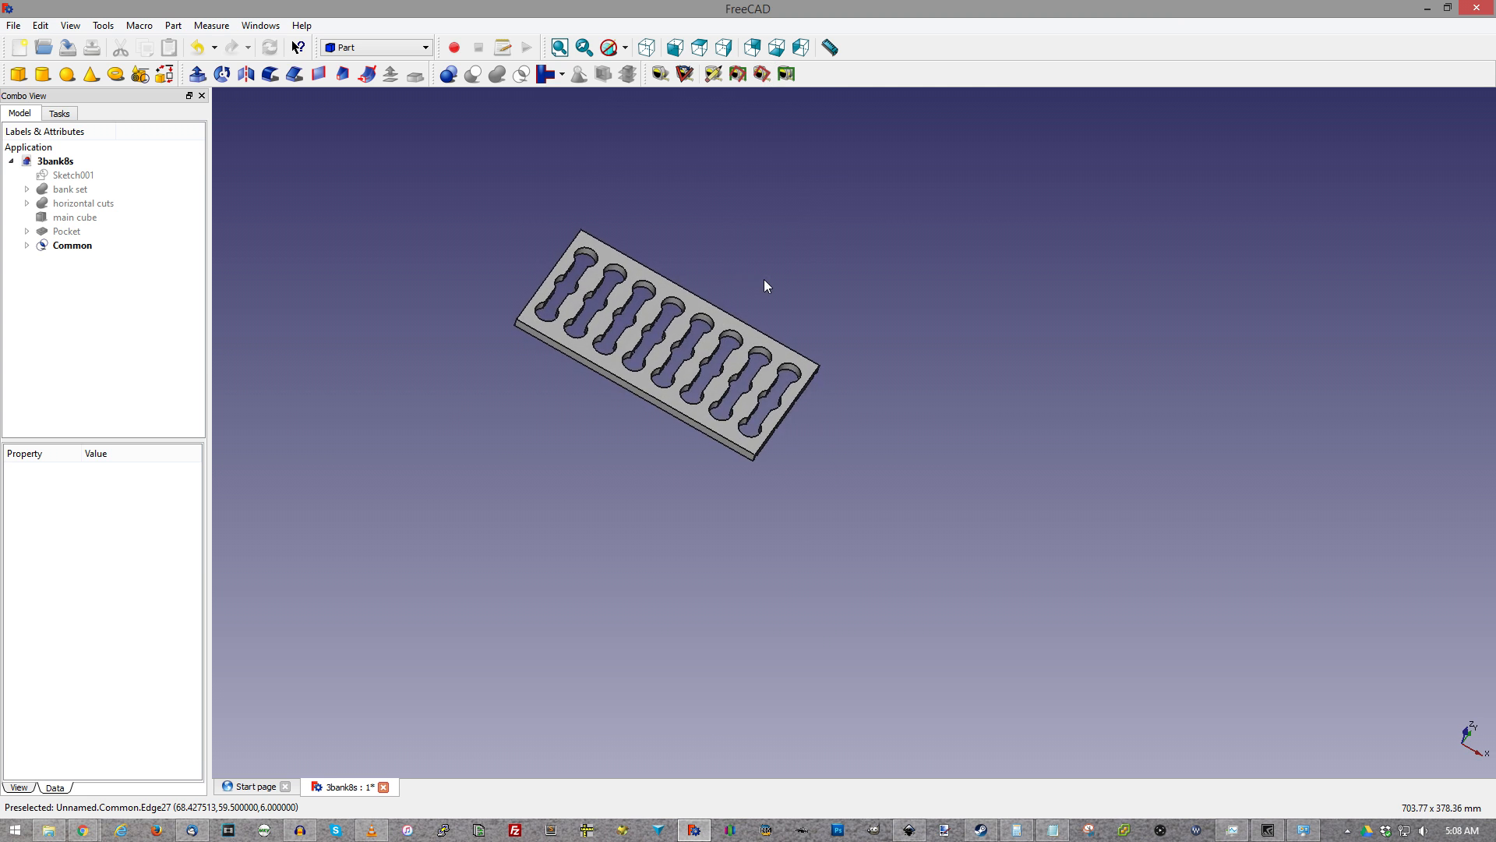
{"action": "scroll", "coordinate": [714, 278], "scroll_direction": "up", "scroll_amount": 5}
{"action": "scroll", "coordinate": [712, 273], "scroll_direction": "down", "scroll_amount": 4}
{"action": "middle_click_drag", "start_coordinate": [771, 483], "coordinate": [733, 350]}
{"action": "scroll", "coordinate": [740, 347], "scroll_direction": "up", "scroll_amount": 4}
{"action": "scroll", "coordinate": [694, 340], "scroll_direction": "up", "scroll_amount": 4}
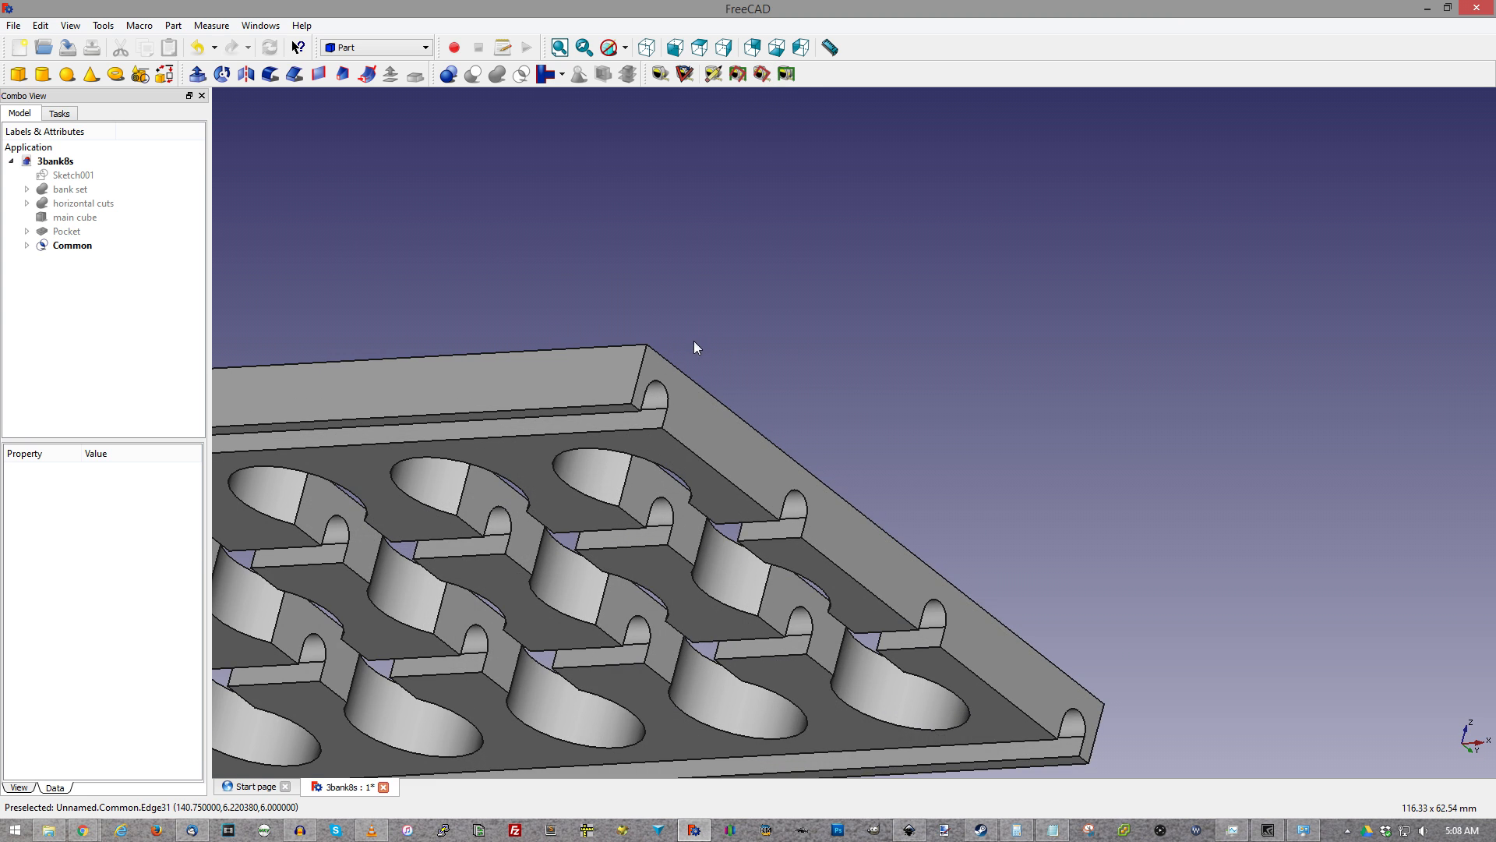
{"action": "scroll", "coordinate": [767, 366], "scroll_direction": "down", "scroll_amount": 6}
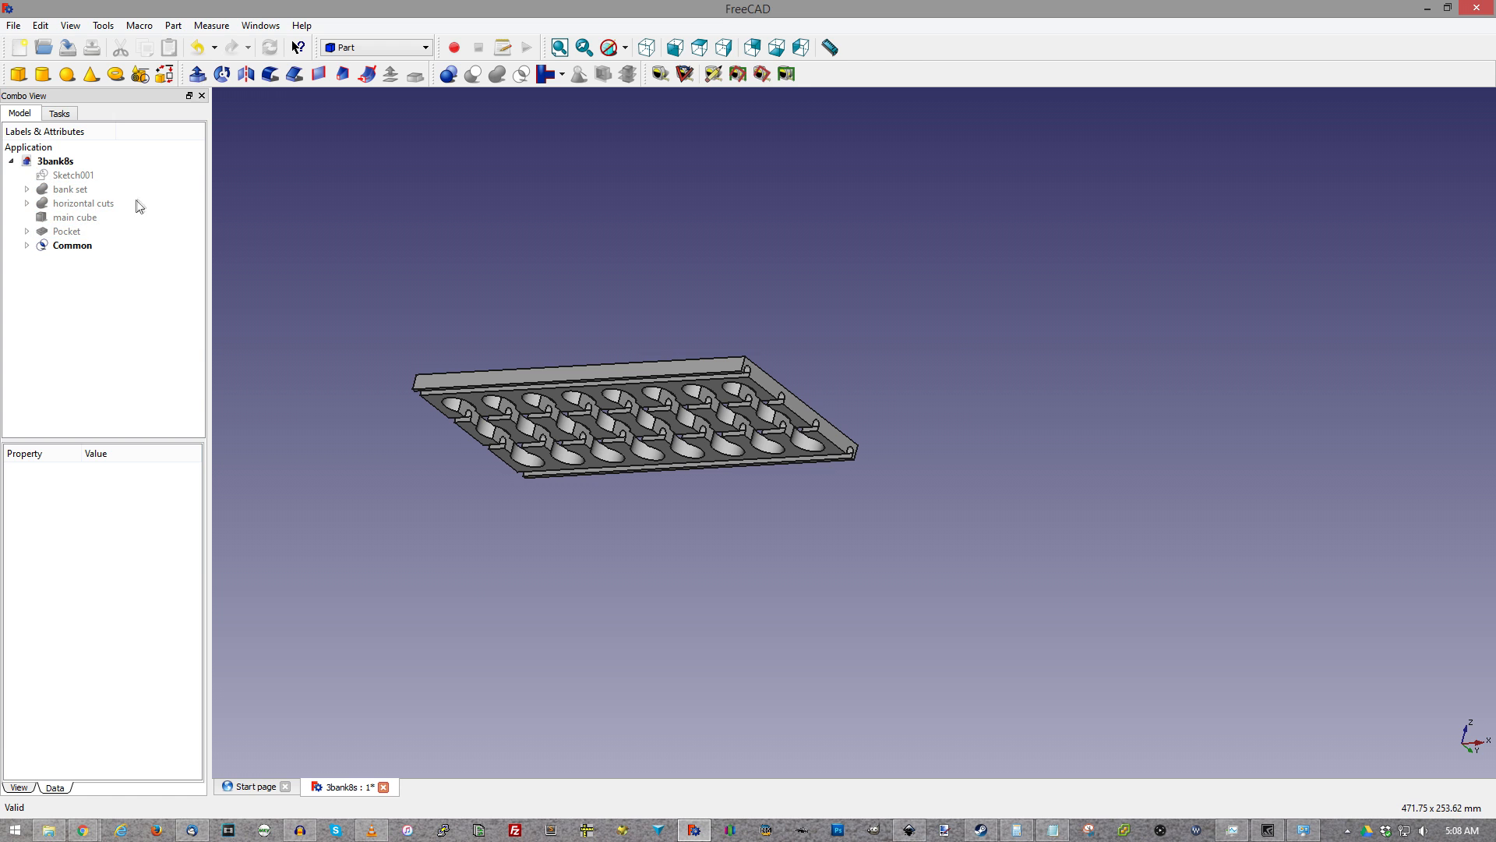
{"action": "scroll", "coordinate": [679, 329], "scroll_direction": "up", "scroll_amount": 4}
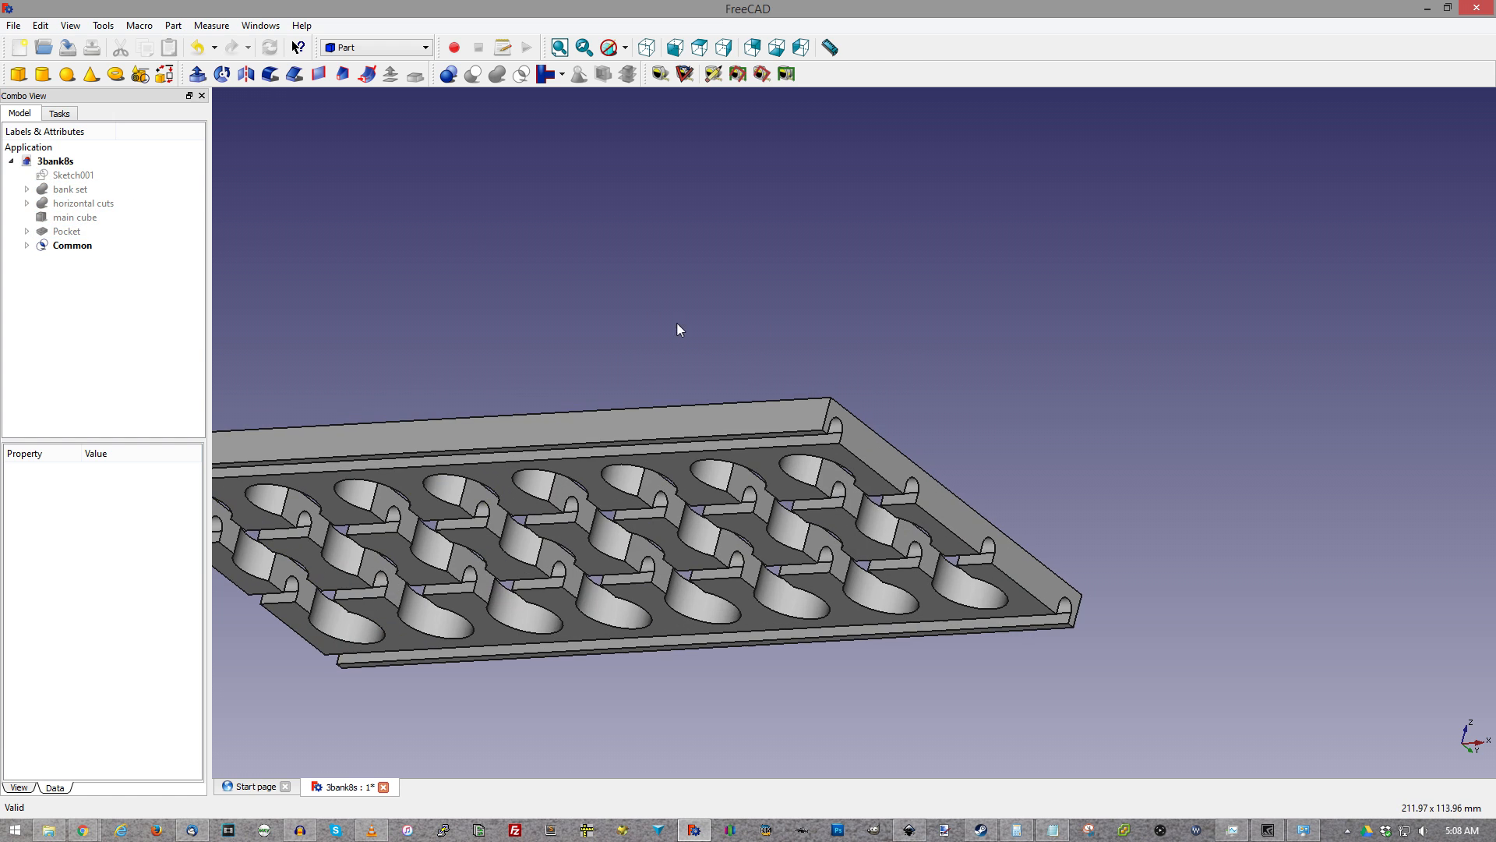
Show the bank set and the horizontal cuts, and fuse the two into one solid
{"action": "left_click", "coordinate": [70, 189]}
{"action": "right_click", "coordinate": [84, 204]}
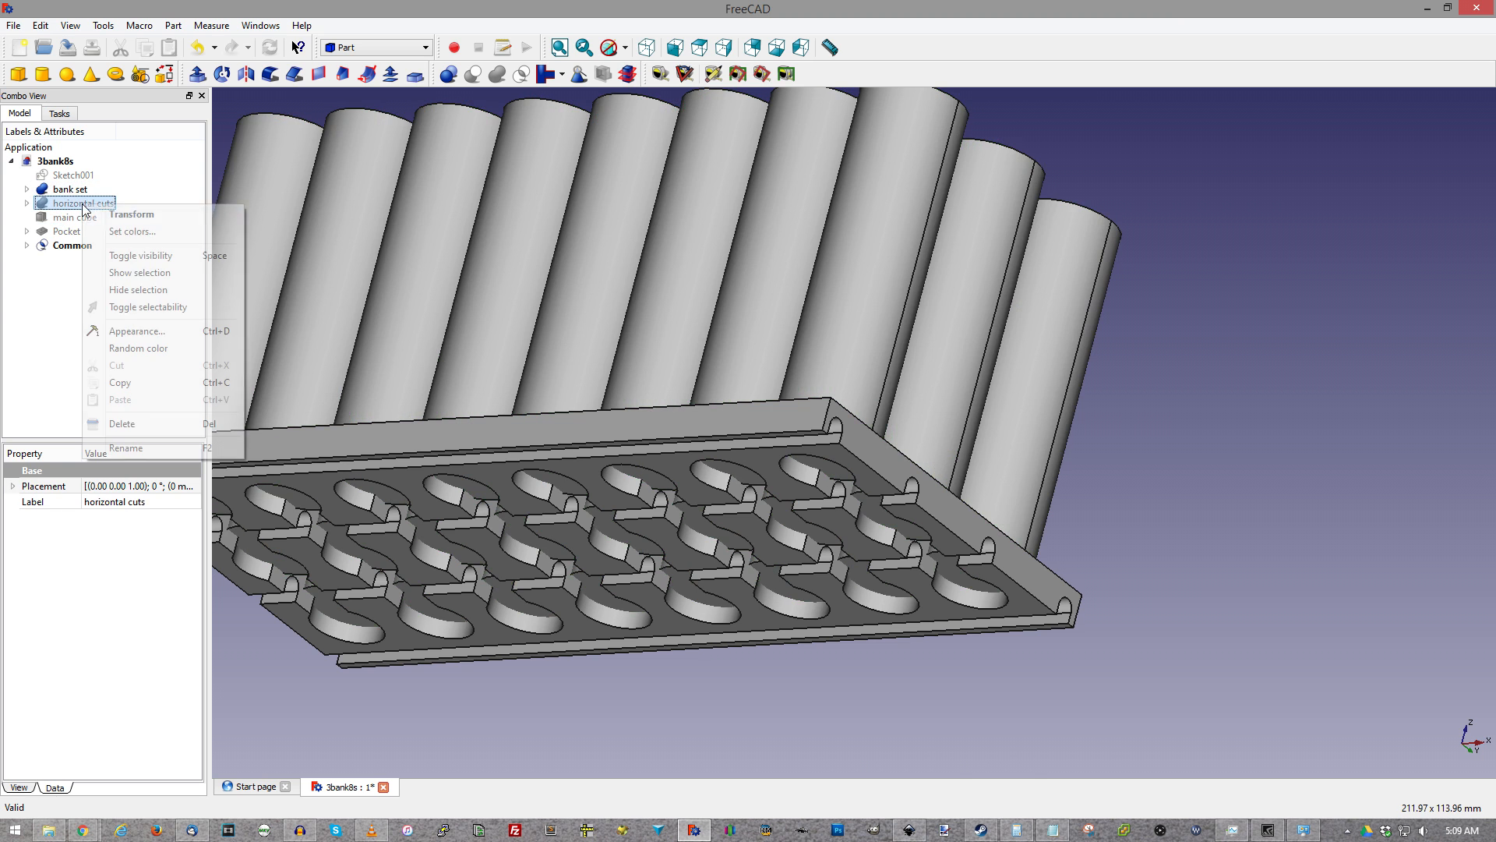
{"action": "left_click", "coordinate": [136, 253]}
{"action": "right_click", "coordinate": [89, 218]}
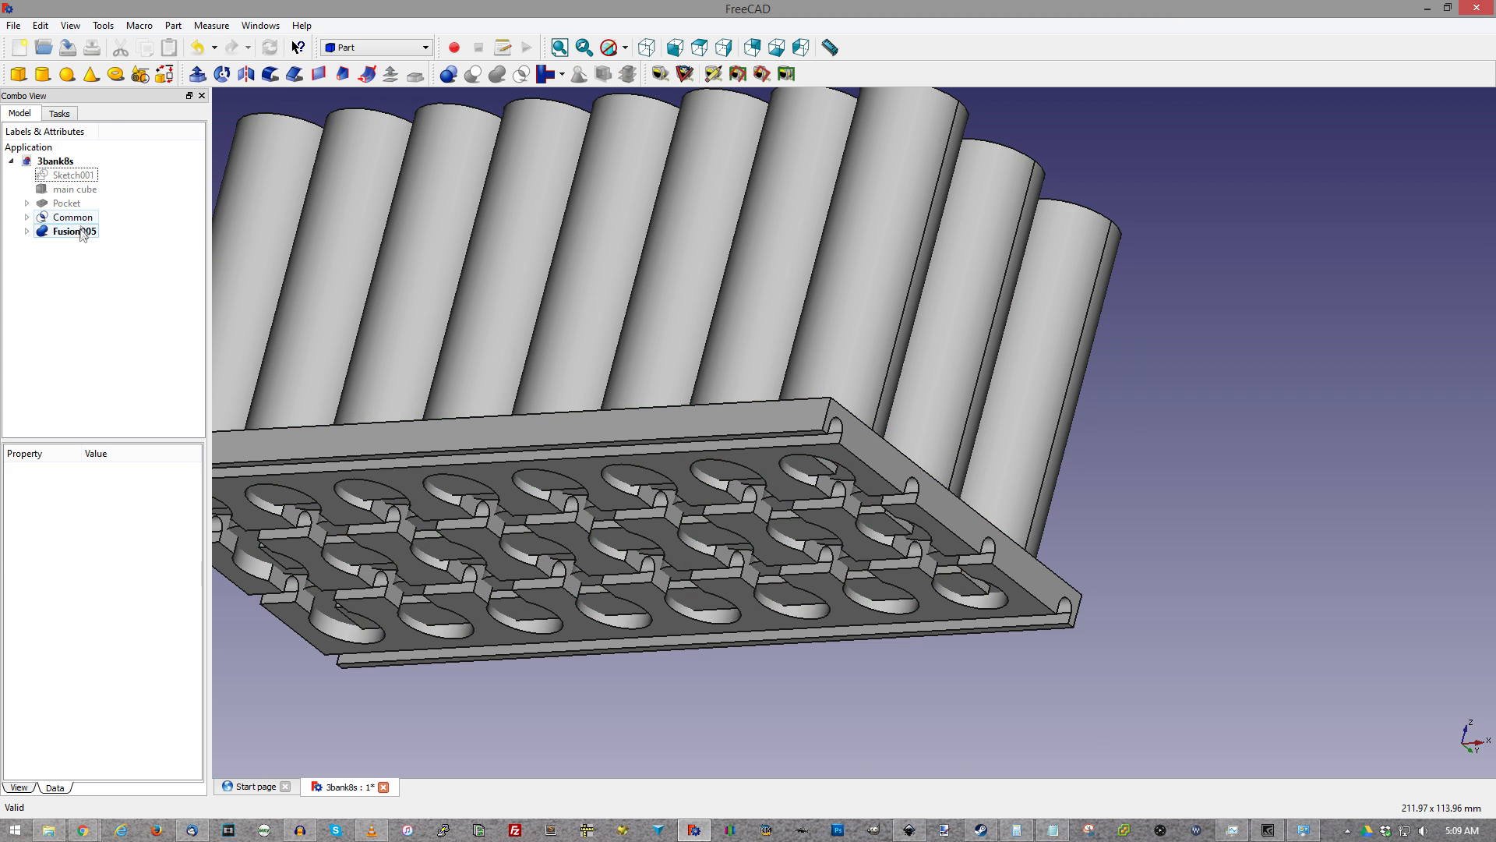
Cut the fused bank set and horizontal cuts from the intersected plate
{"action": "left_click", "coordinate": [77, 218]}
{"action": "left_click", "coordinate": [74, 231], "text": "ctrl"}
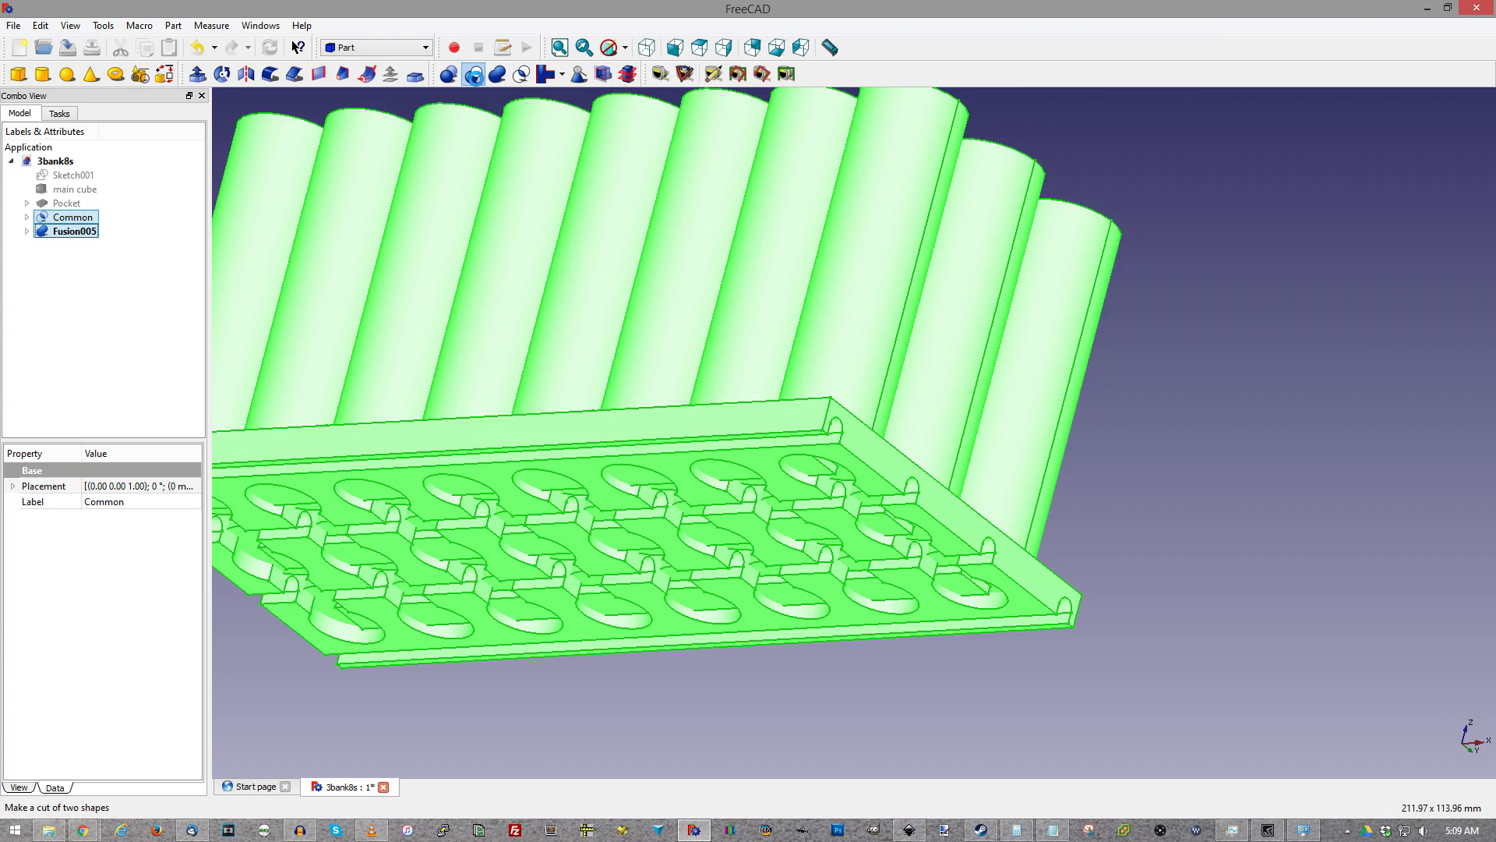
{"action": "left_click", "coordinate": [474, 75]}
Examine the cut plate's recesses, through openings and grooves from above, below and the ends
{"action": "scroll", "coordinate": [812, 376], "scroll_direction": "down", "scroll_amount": 2}
{"action": "middle_click_drag", "start_coordinate": [775, 312], "coordinate": [760, 481]}
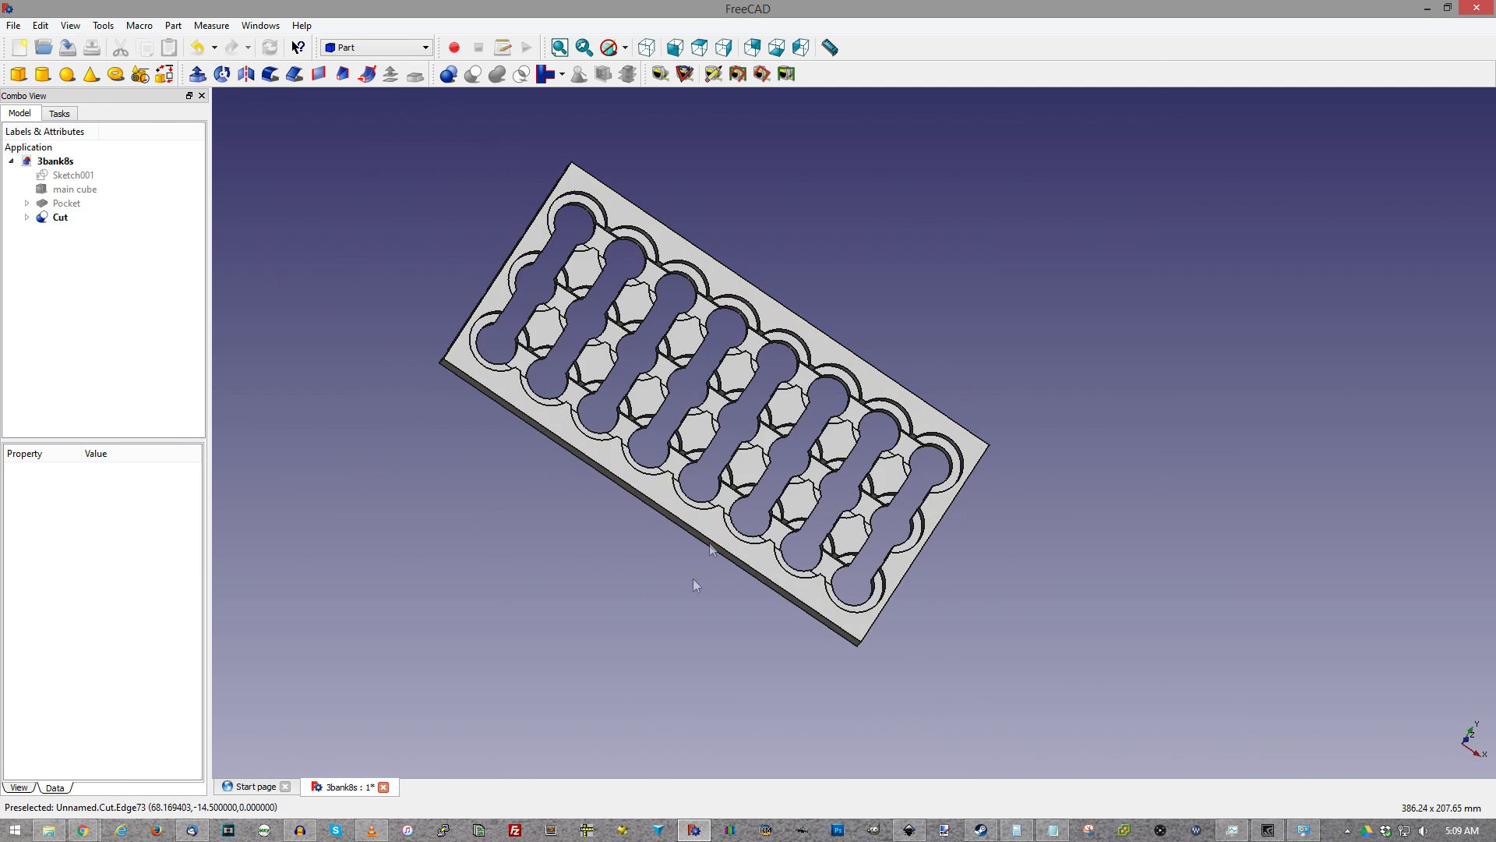
{"action": "scroll", "coordinate": [654, 302], "scroll_direction": "down", "scroll_amount": 5}
{"action": "scroll", "coordinate": [684, 352], "scroll_direction": "up", "scroll_amount": 5}
{"action": "middle_click_drag", "start_coordinate": [911, 450], "coordinate": [821, 269]}
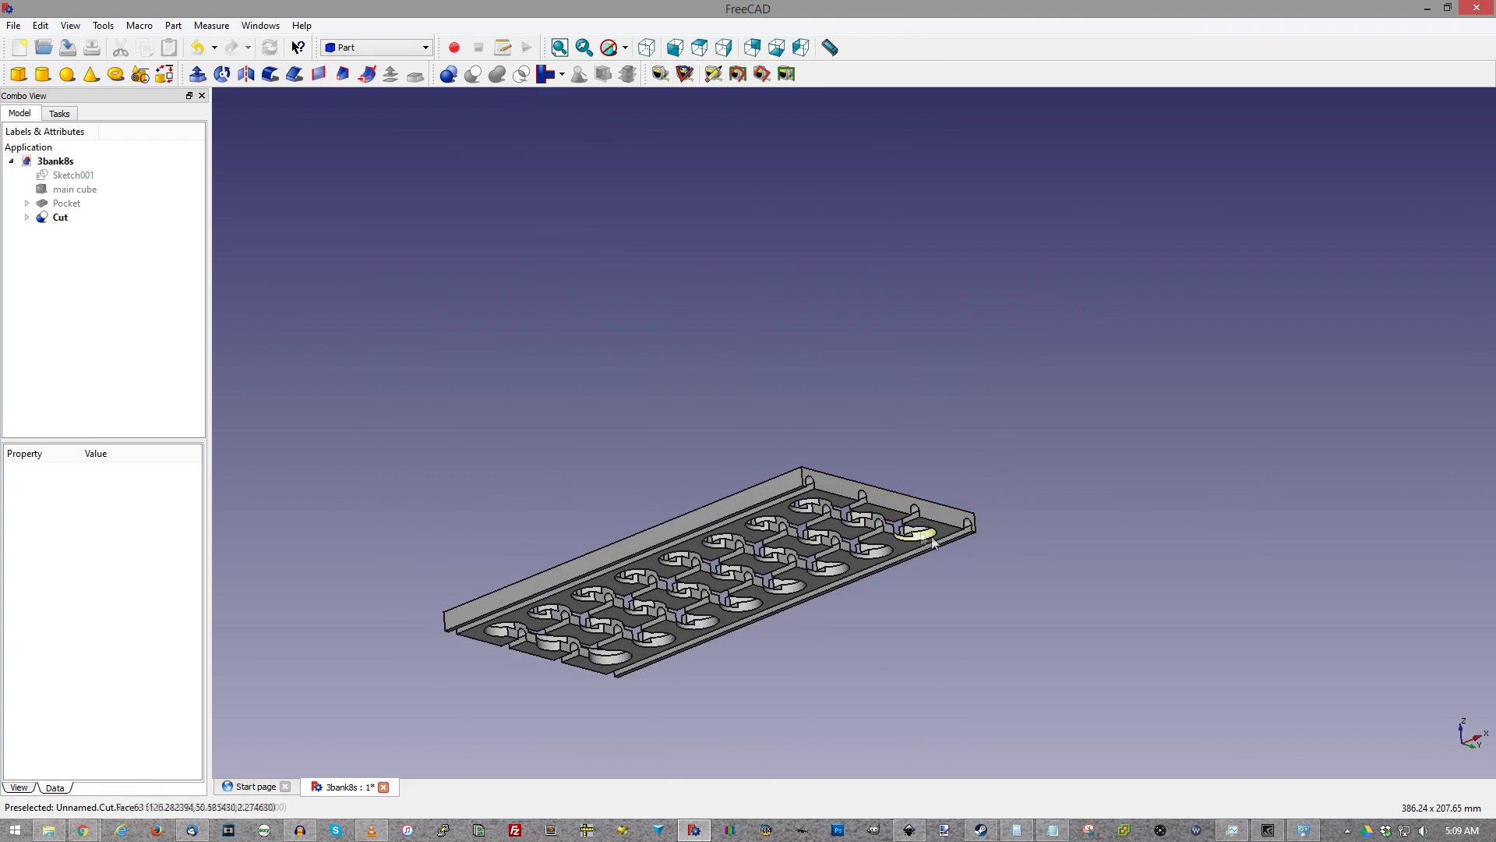
{"action": "middle_click_drag", "start_coordinate": [611, 333], "coordinate": [832, 217]}
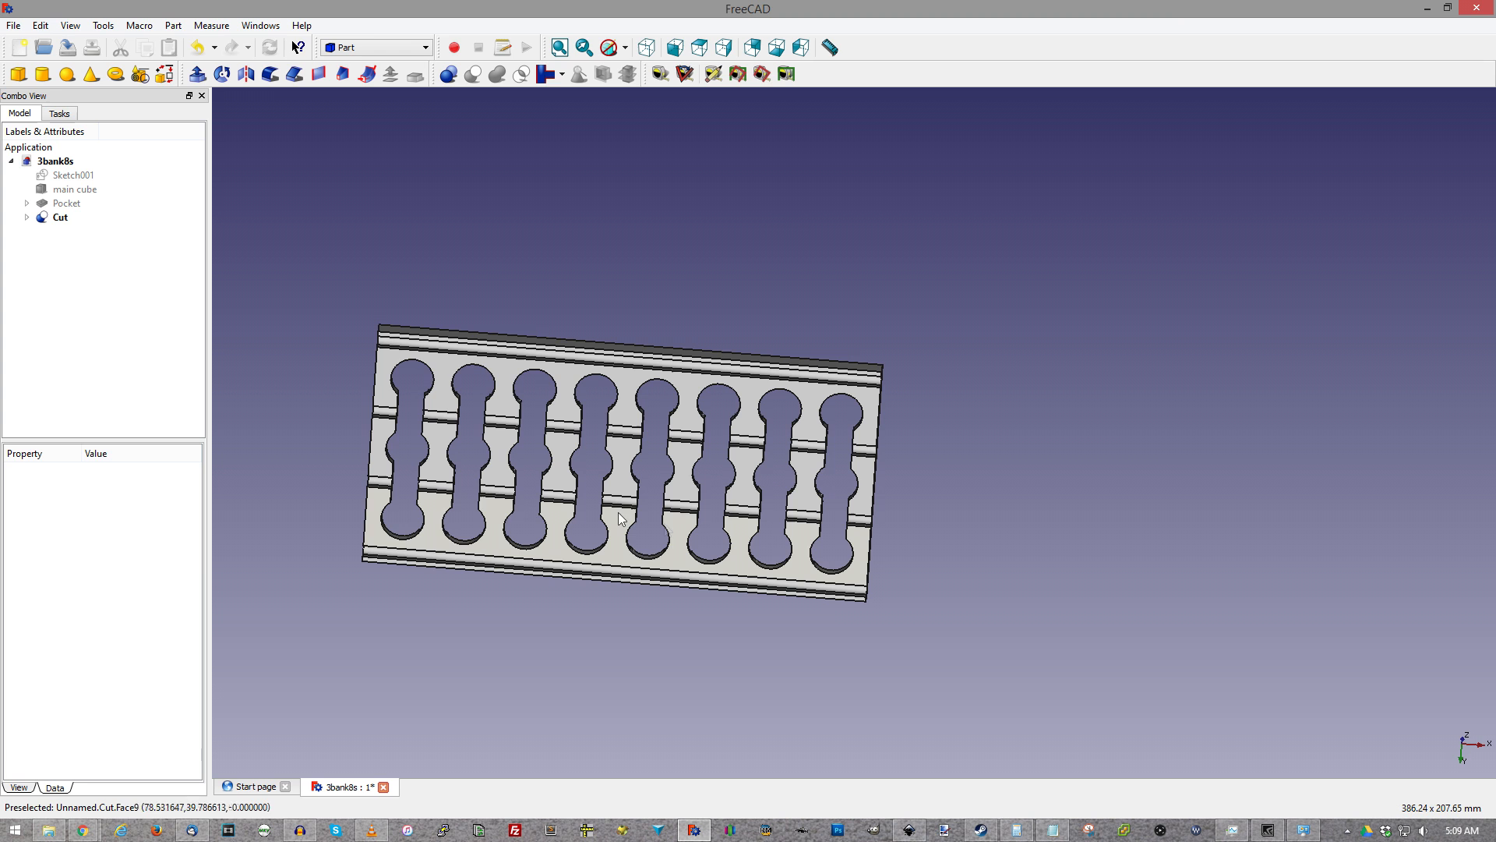
{"action": "middle_click_drag", "start_coordinate": [724, 236], "coordinate": [920, 309]}
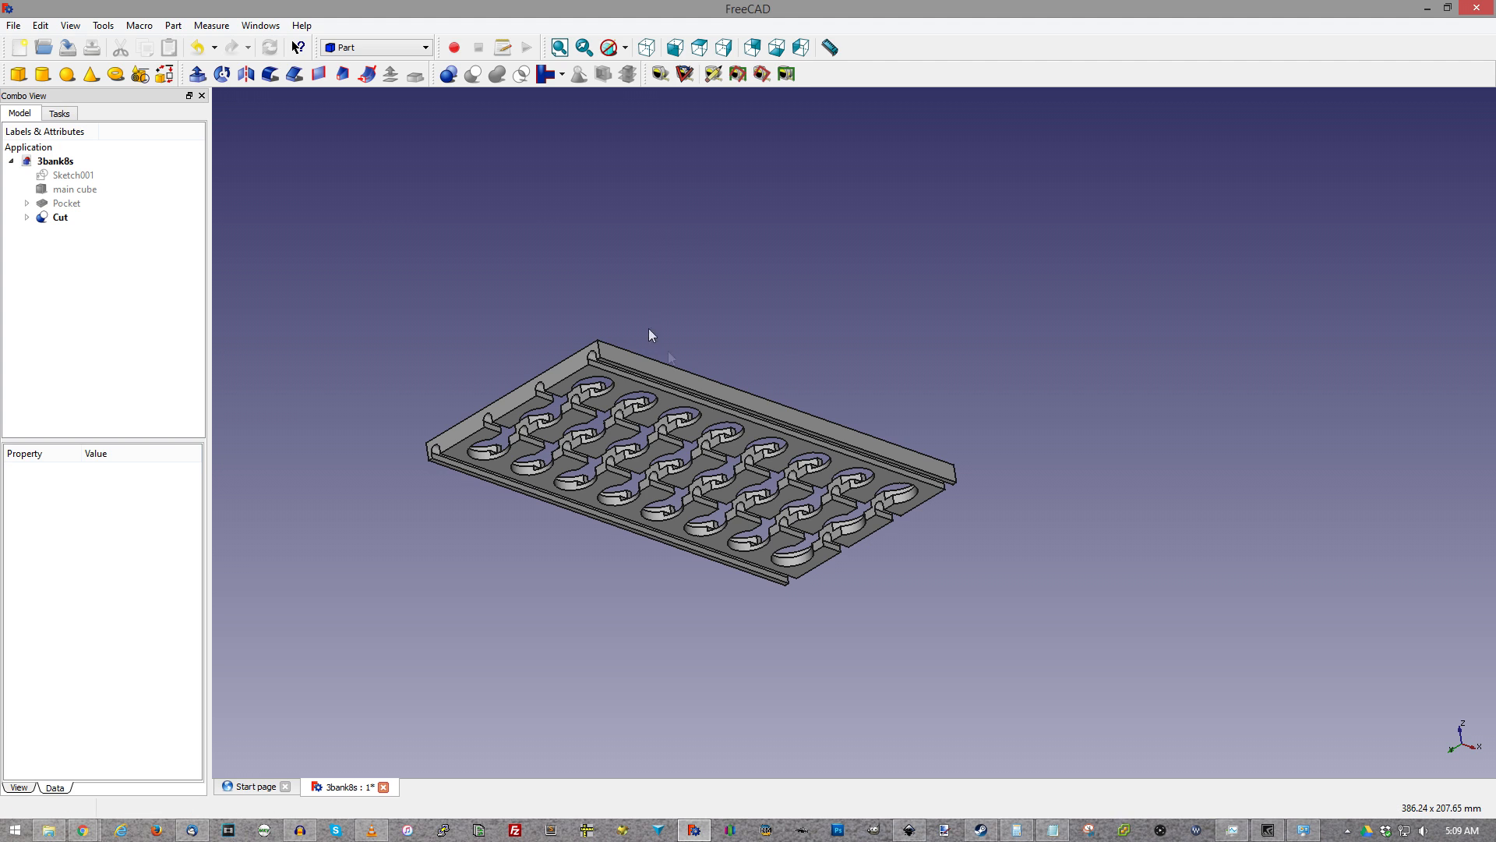
{"action": "middle_click_drag", "start_coordinate": [771, 351], "coordinate": [775, 463]}
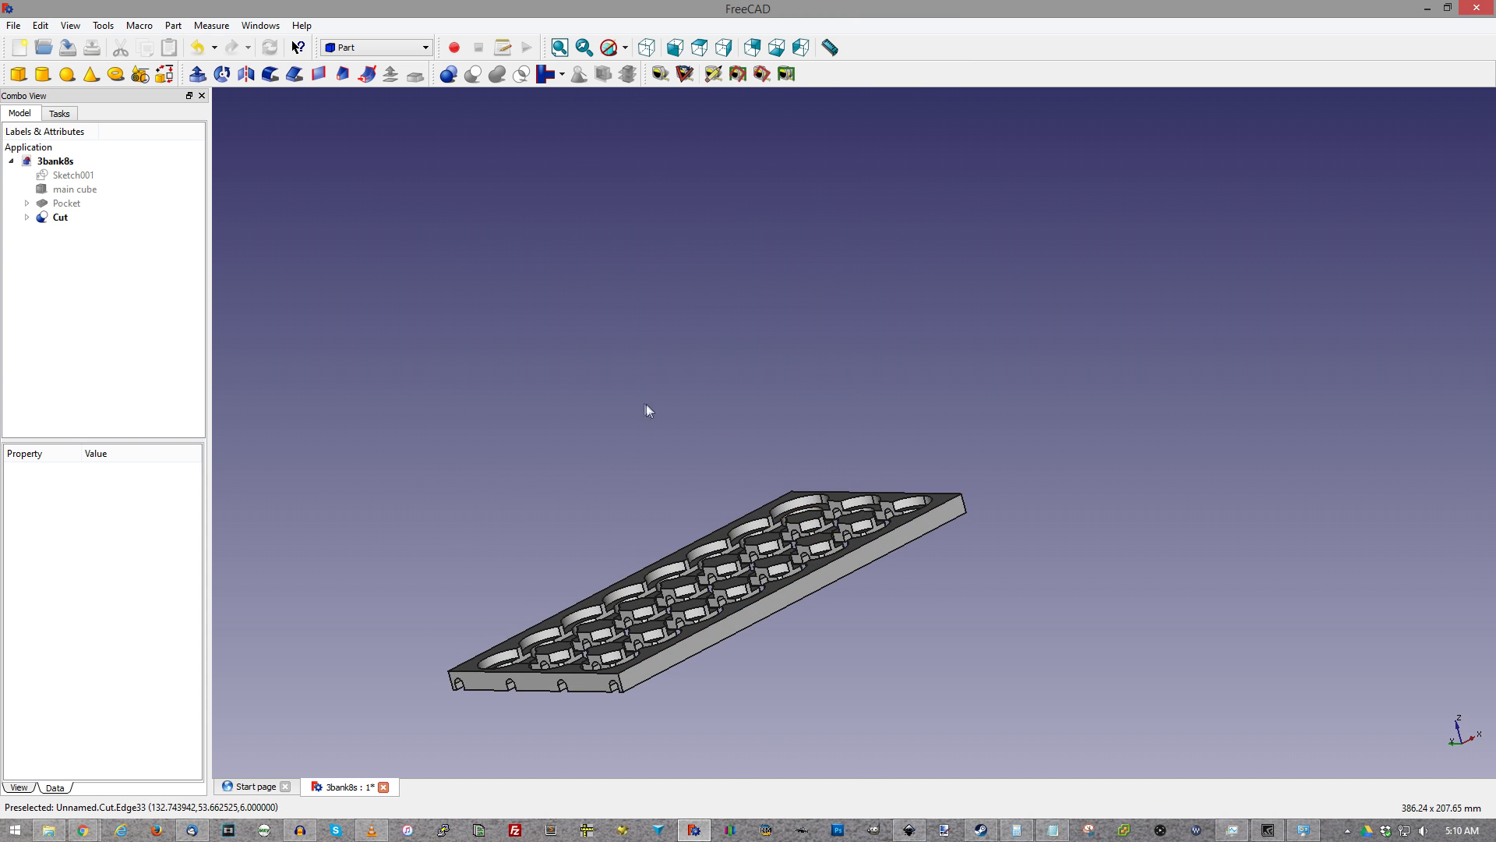
{"action": "middle_click_drag", "start_coordinate": [590, 401], "coordinate": [858, 506]}
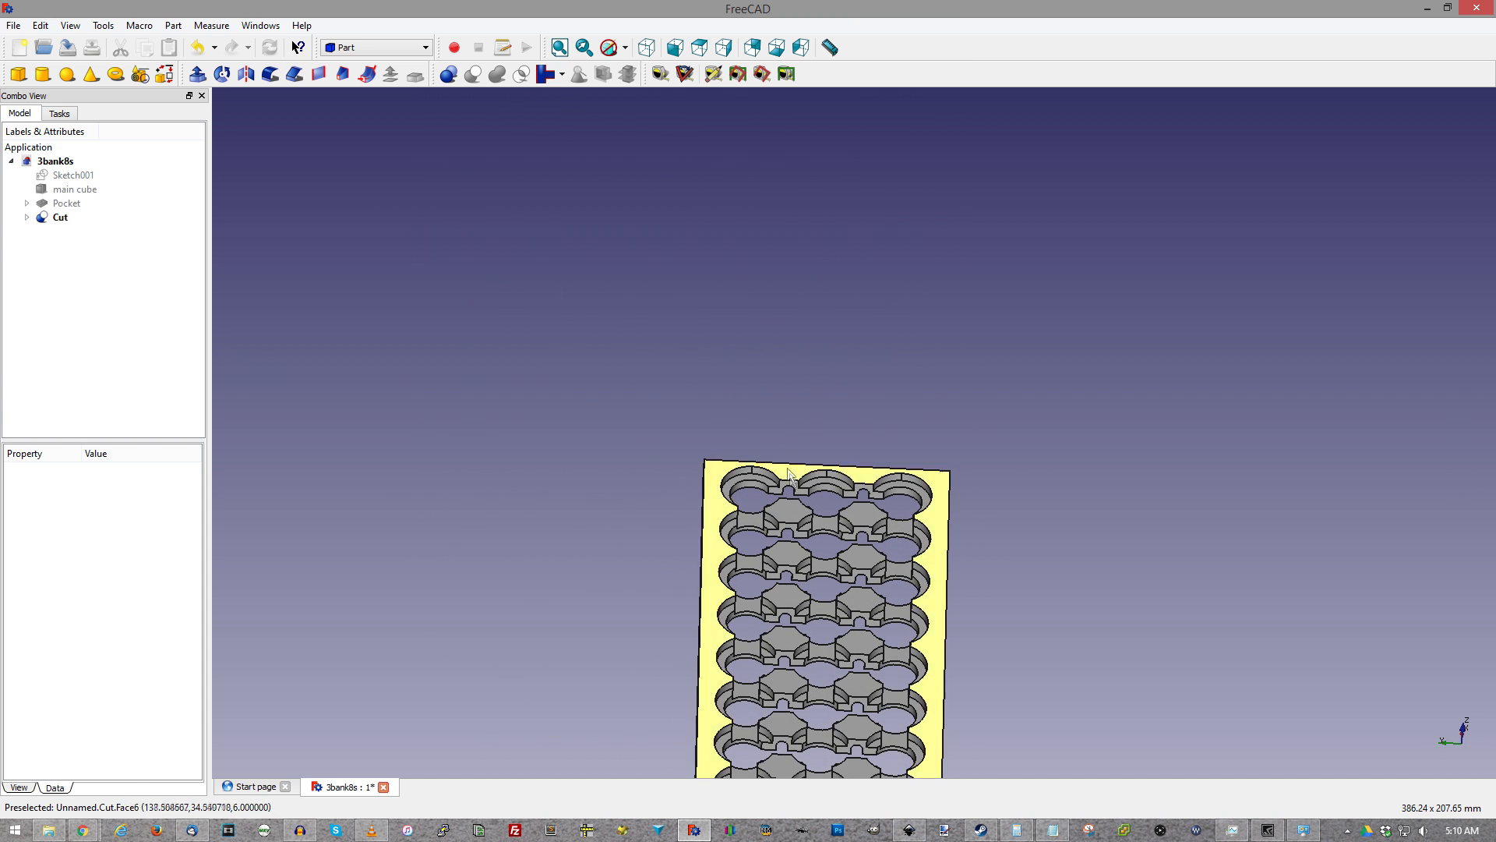